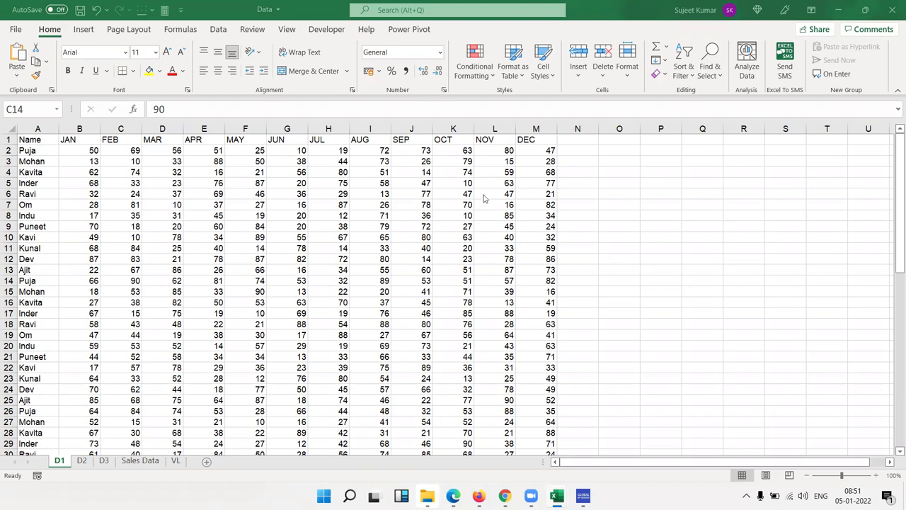
Build a PivotTable on a new sheet from D1's A1:M65, with Name in Rows and Sum of JAN in Values
click(39, 140)
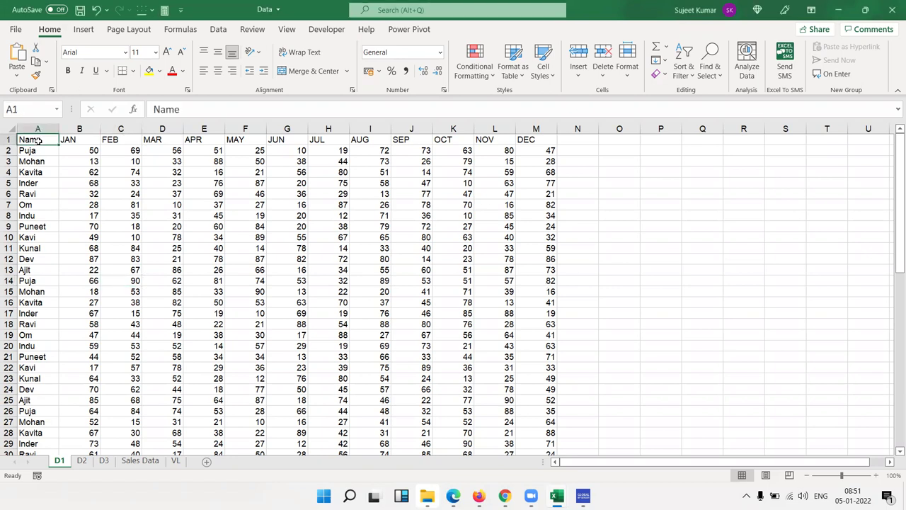
key(ctrl+shift+Right)
key(ctrl+shift+Down)
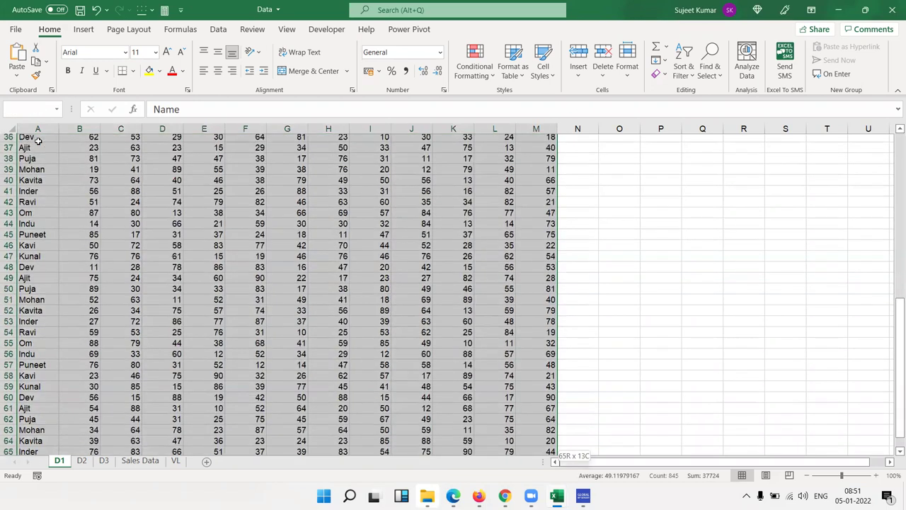
click(84, 29)
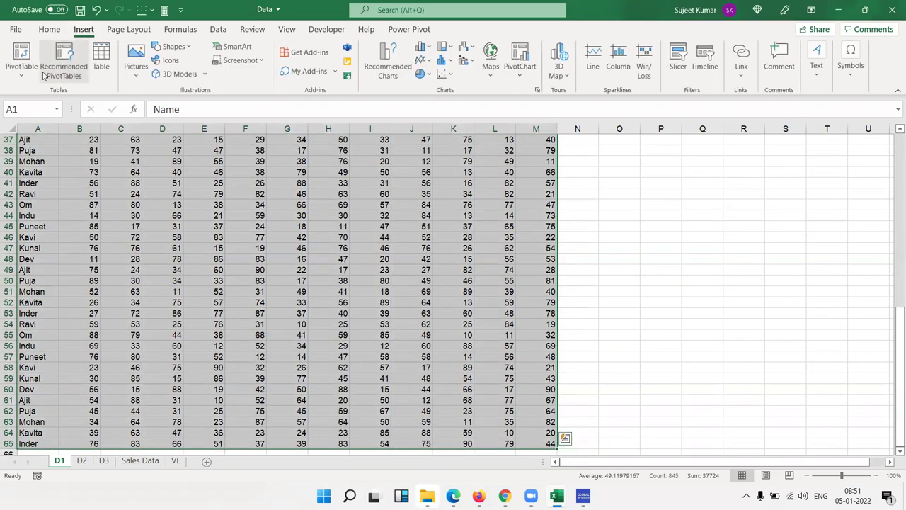
click(21, 60)
click(629, 337)
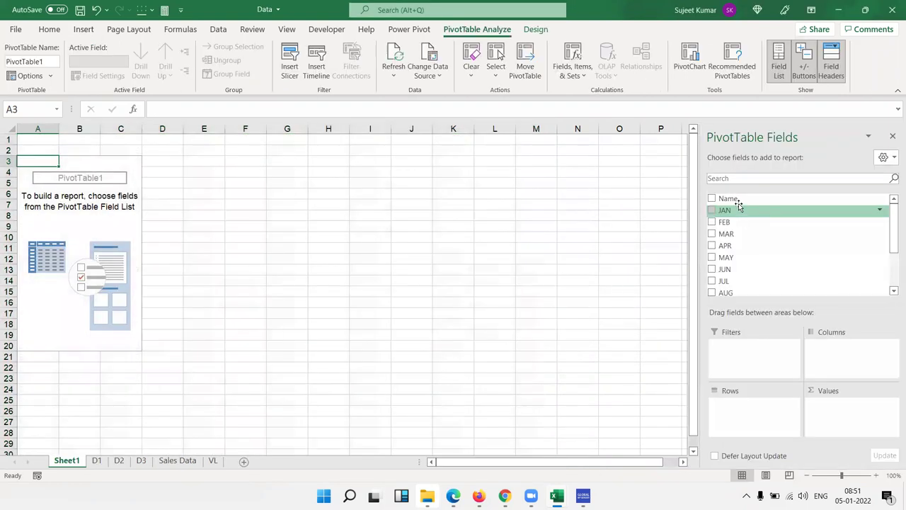
drag(737, 201, 740, 432)
mouse_move(730, 211)
mouse_down()
mouse_move(875, 407)
mouse_move(863, 405)
mouse_up()
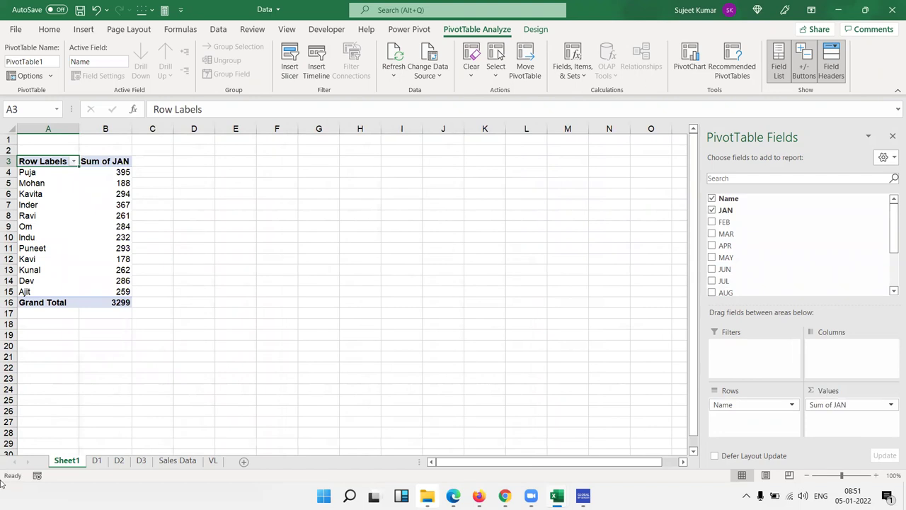
click(97, 461)
Enter a new person's name in cell A66 below the D1 data
click(22, 412)
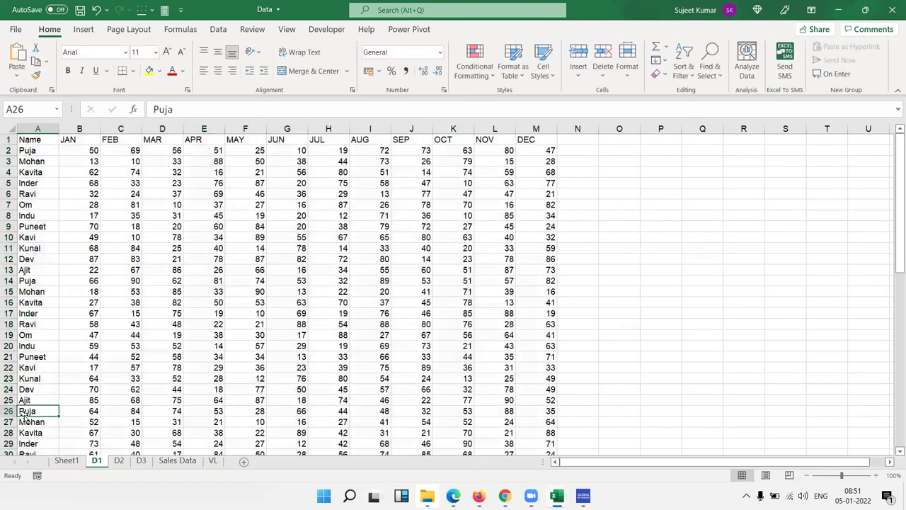
key(Down)
key(Down)
key(Down)
key(Down)
key(Down)
key(Down)
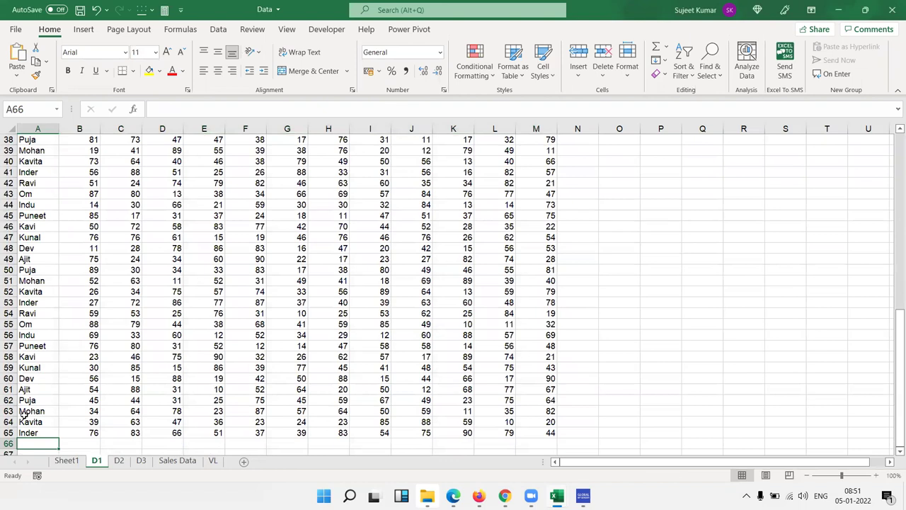
text(Uday)
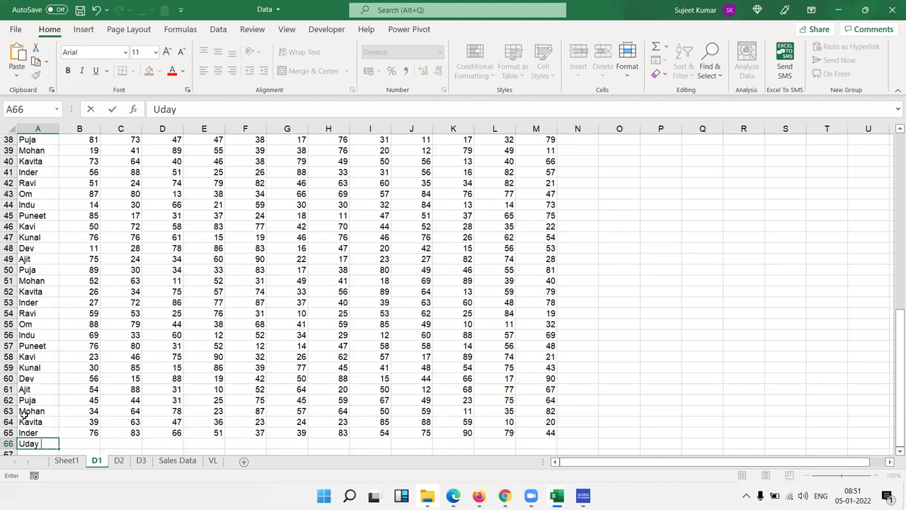
text( Sharma)
key(Return)
Fill row 65's monthly values down into row 66 with Ctrl+D
key(Right)
key(Up)
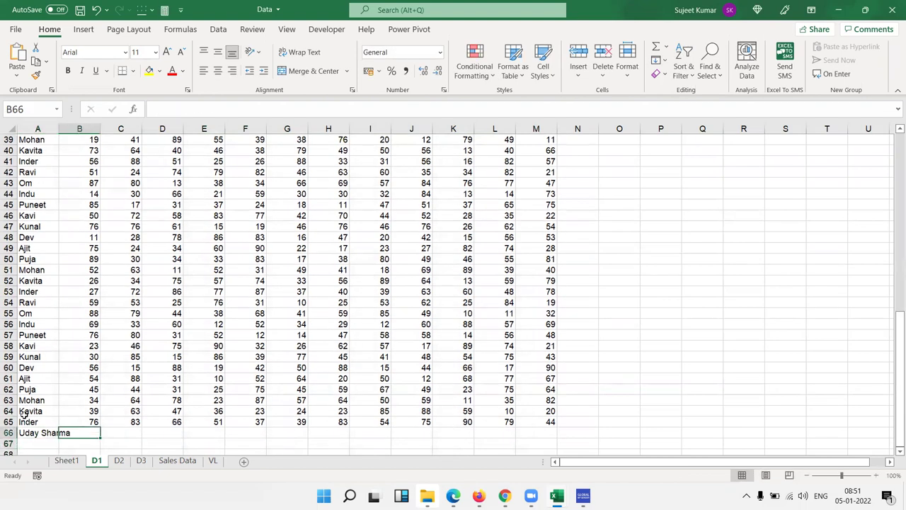
key(shift+Right)
key(shift+Right)
key(shift+Right)
key(shift+Right)
key(shift+Right)
key(shift+Right)
key(shift+Right)
key(shift+Right)
key(shift+Right)
key(shift+Right)
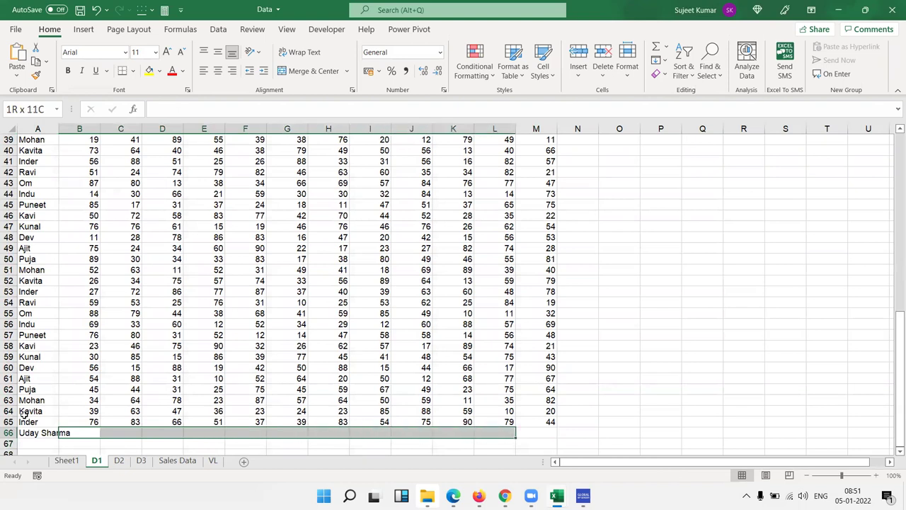
key(shift+Right)
key(ctrl+d)
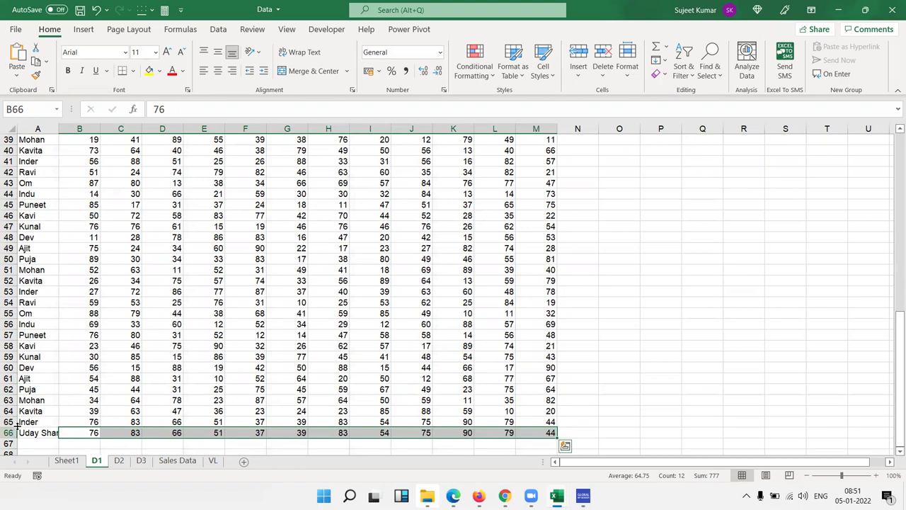
click(13, 422)
mouse_move(13, 422)
mouse_down()
mouse_move(11, 379)
mouse_move(8, 442)
mouse_move(9, 432)
mouse_up()
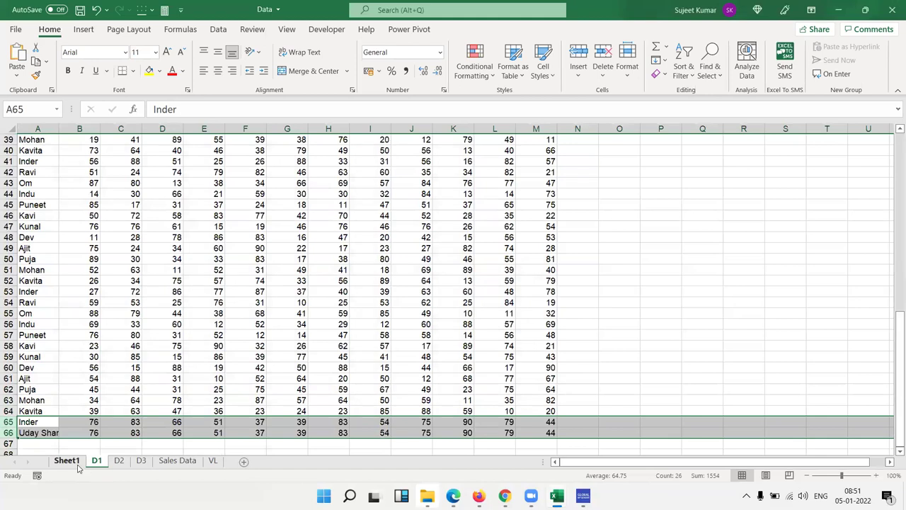
On Sheet1, view the PivotTable's calculated field settings, then cancel them
click(78, 463)
click(83, 204)
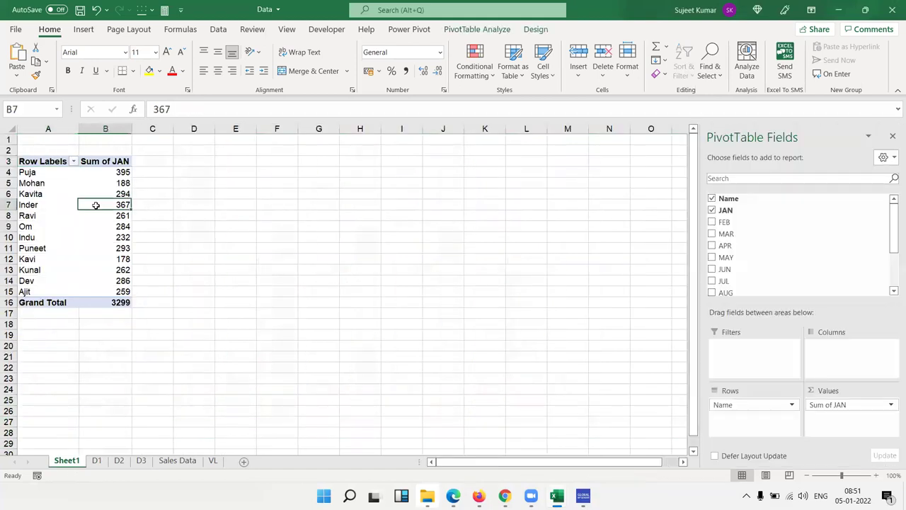
click(462, 30)
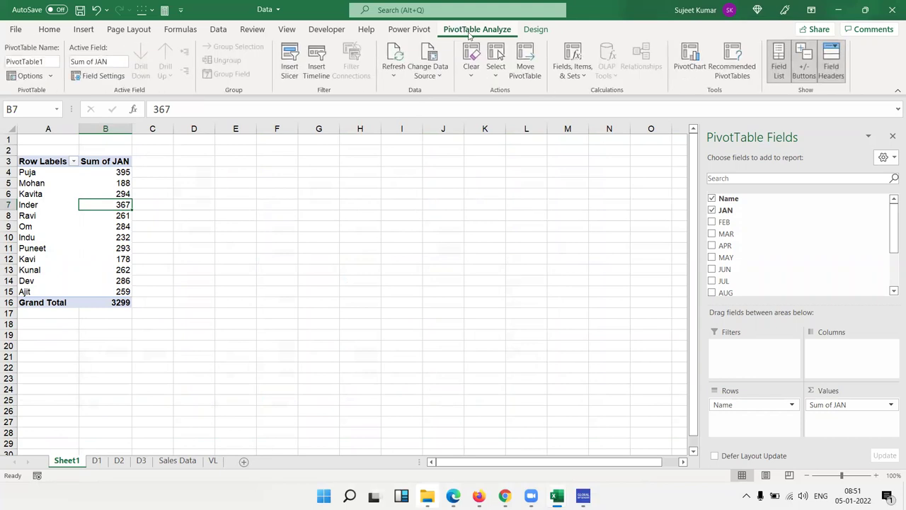
click(575, 78)
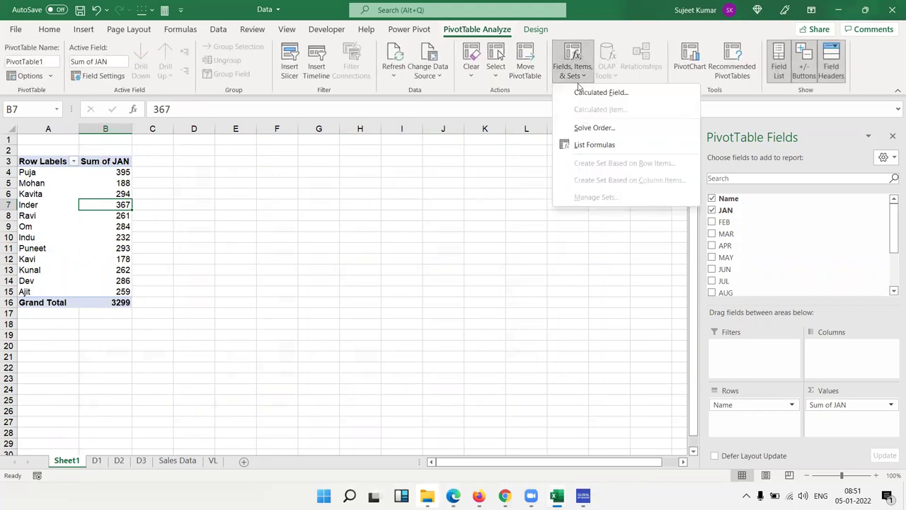
click(591, 92)
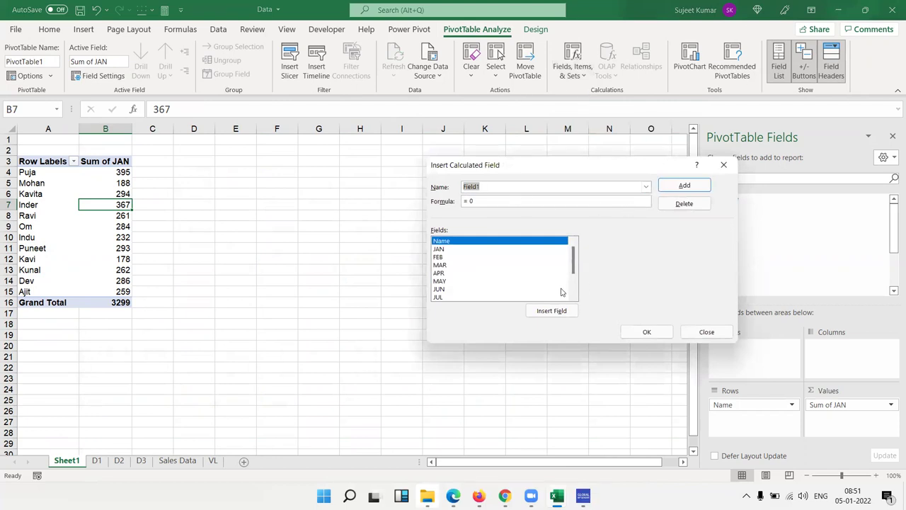
key(Escape)
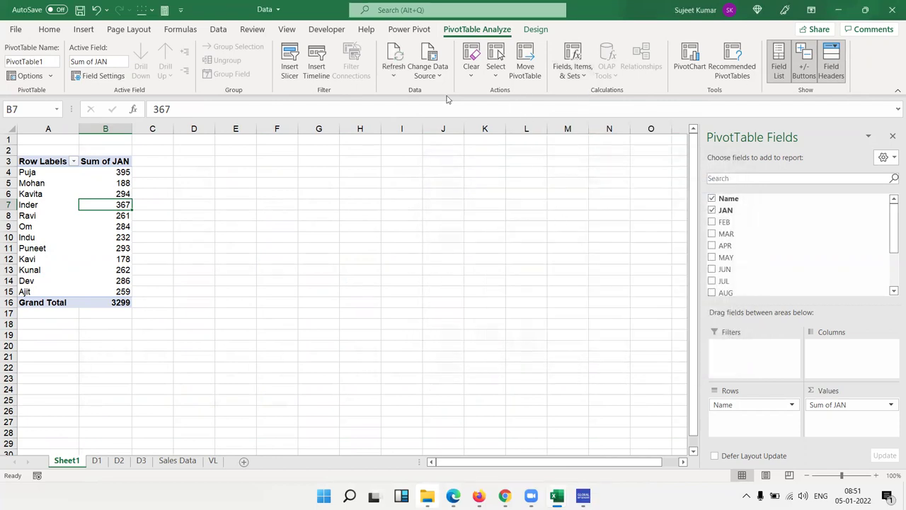
Change the PivotTable's data source to 'D1'!$A$1:$M$66
click(432, 76)
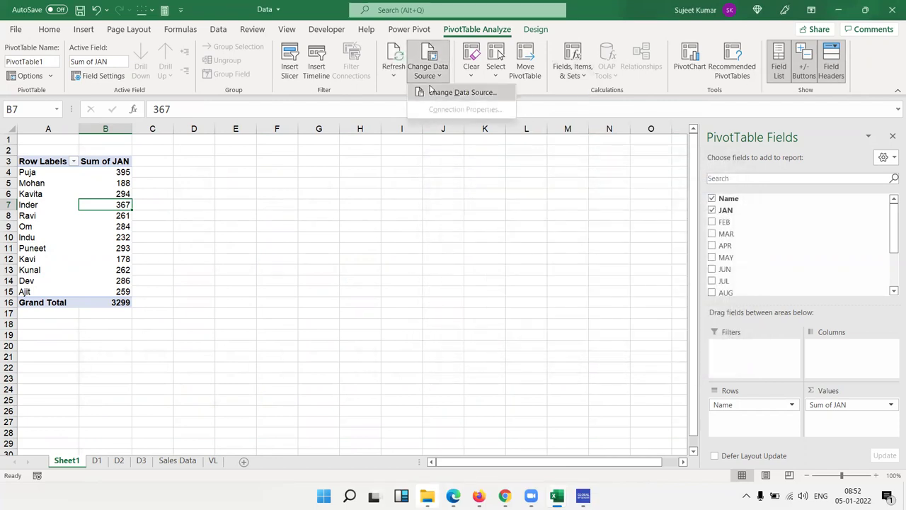
click(432, 92)
key(ctrl+Page_Up)
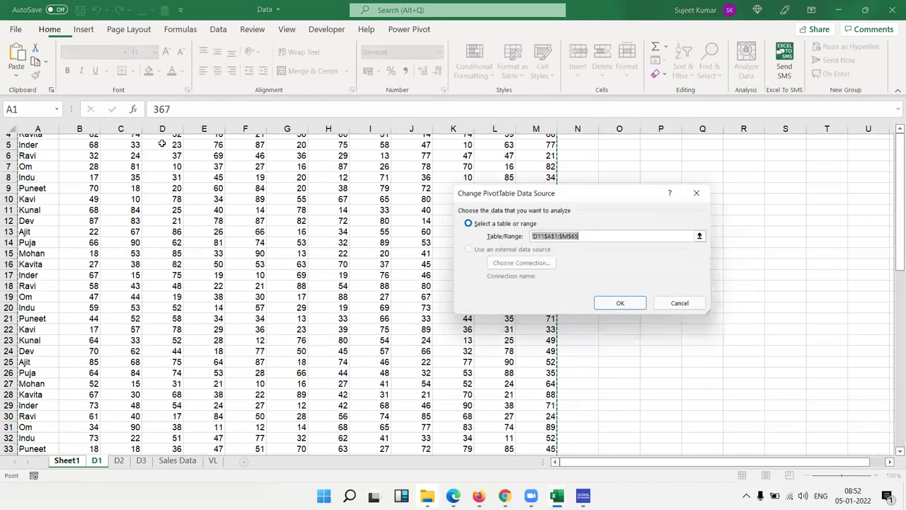
key(ctrl+Page_Up)
click(33, 140)
key(ctrl+shift+Right)
key(ctrl+shift+Down)
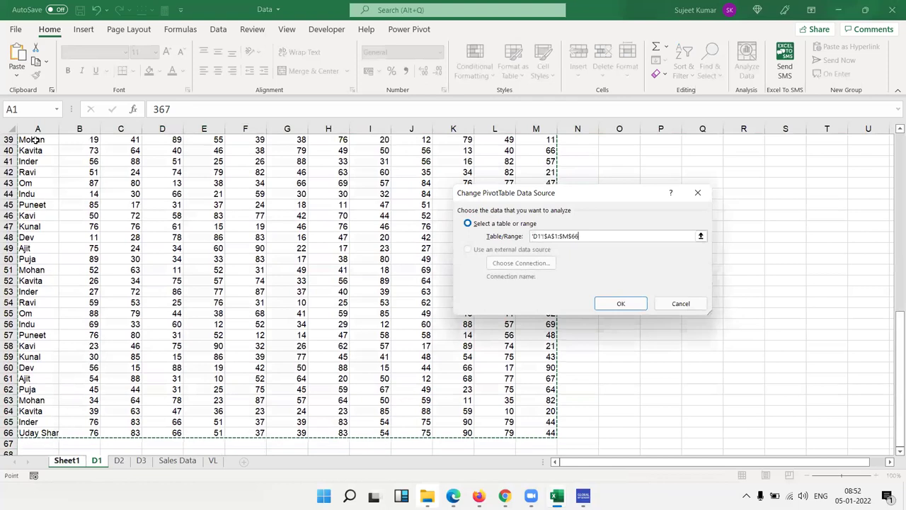
click(621, 303)
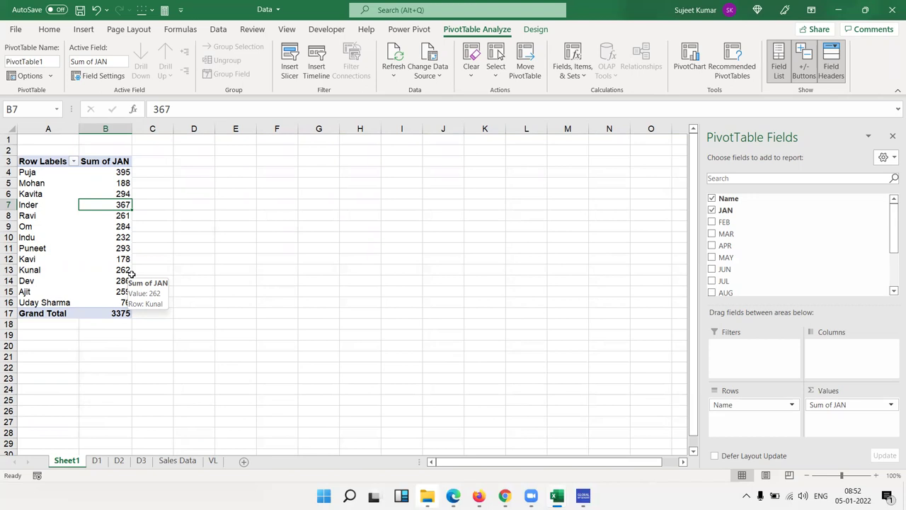
click(96, 460)
Convert the D1 data range A1:M66 into a table
click(71, 252)
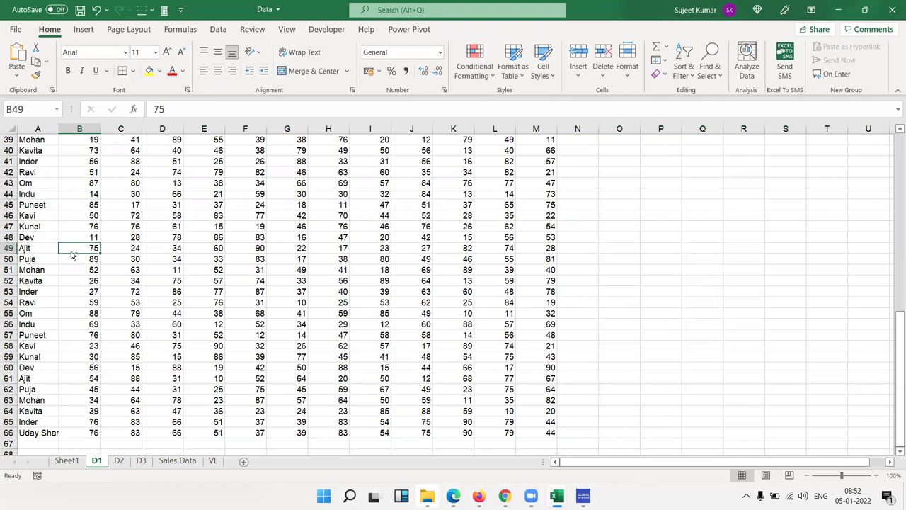
key(ctrl+Up)
key(Left)
key(ctrl+shift+Right)
key(ctrl+shift+Down)
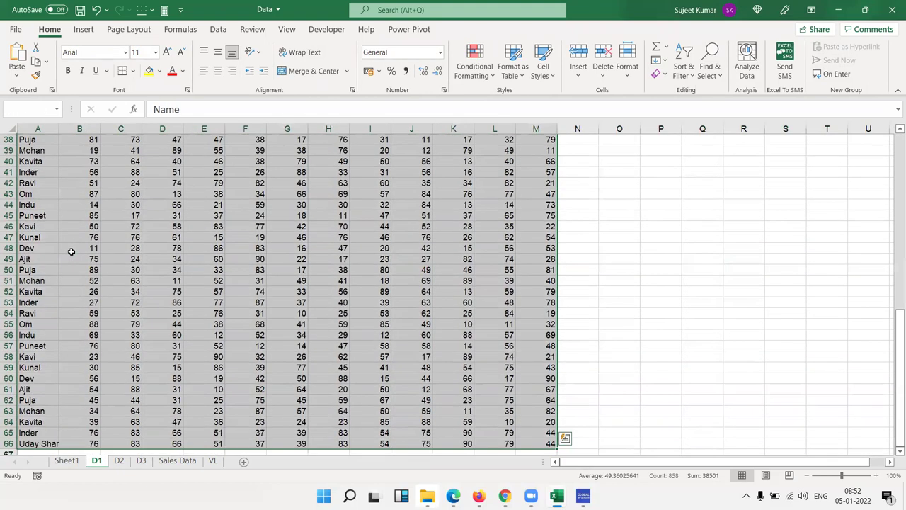
click(84, 29)
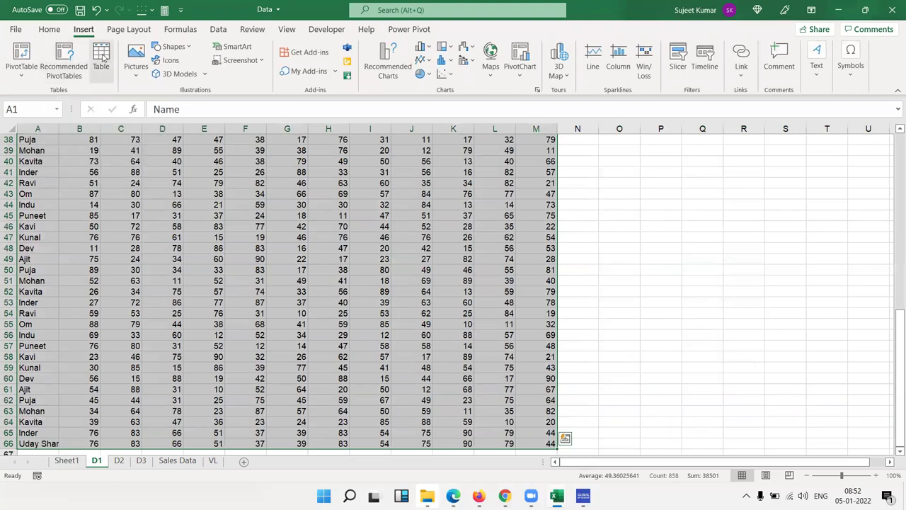
click(101, 57)
click(575, 298)
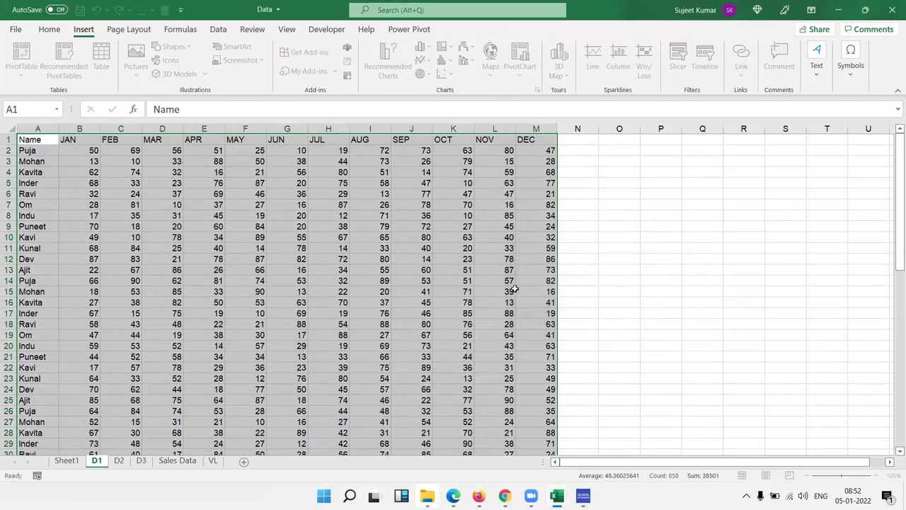
click(303, 214)
Enter another new name in A67, extending the table to row 67
key(Down)
key(Down)
key(Down)
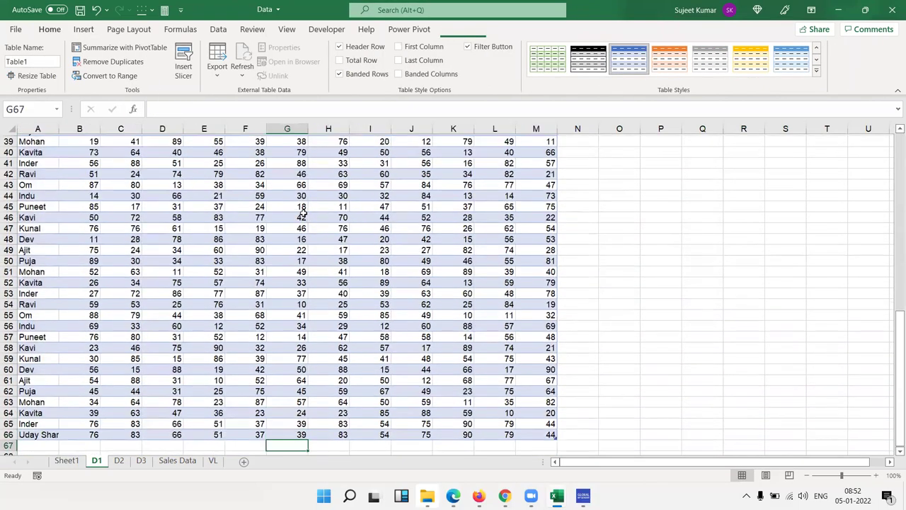
key(Down)
key(Down)
key(Down)
key(Left)
key(Left)
key(Left)
key(Left)
key(Left)
key(Left)
key(Up)
key(Up)
key(ctrl)
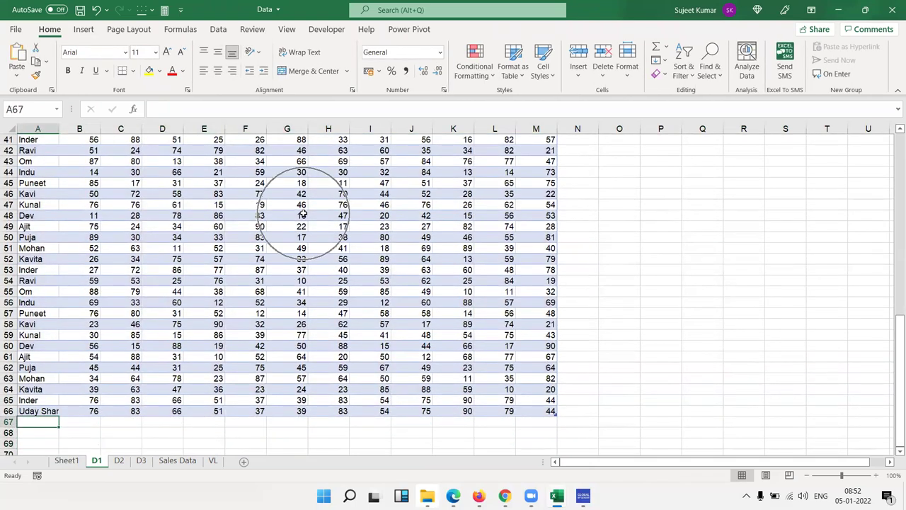
text(Puja)
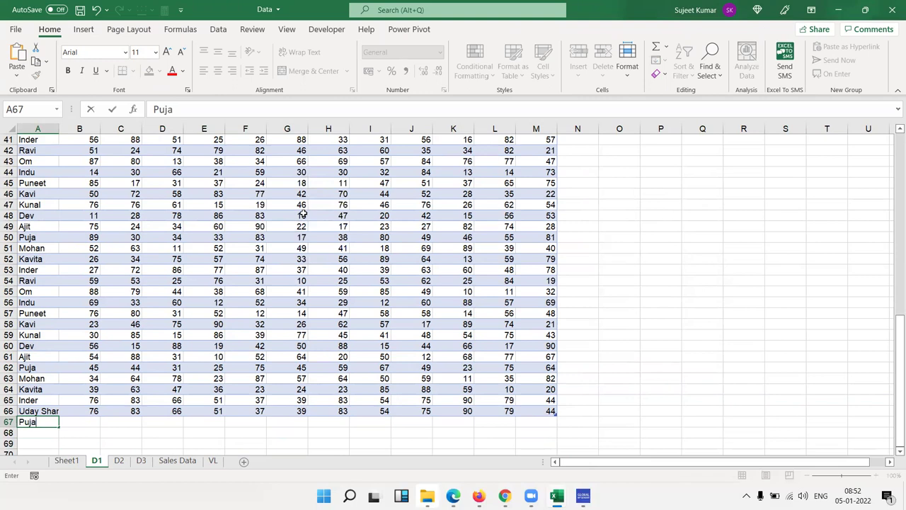
key(Return)
Copy row 66's monthly values into row 67
key(Down)
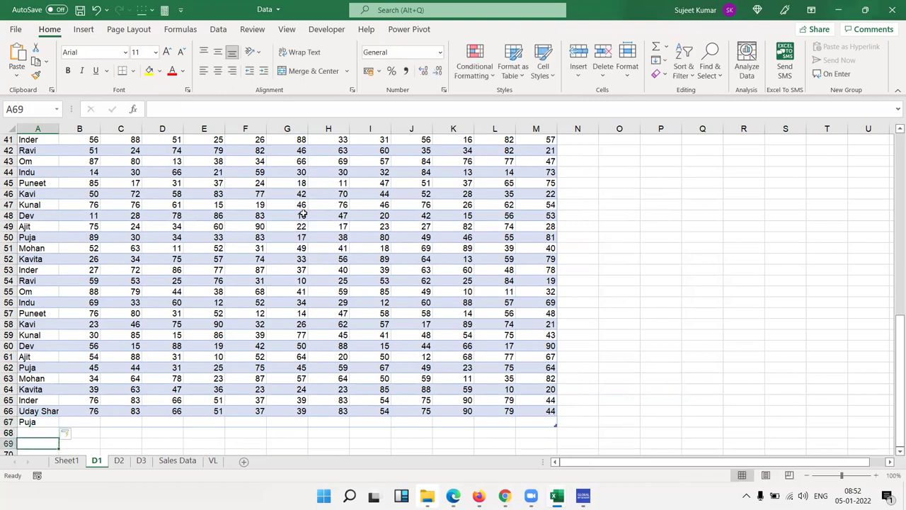
key(Down)
key(Down)
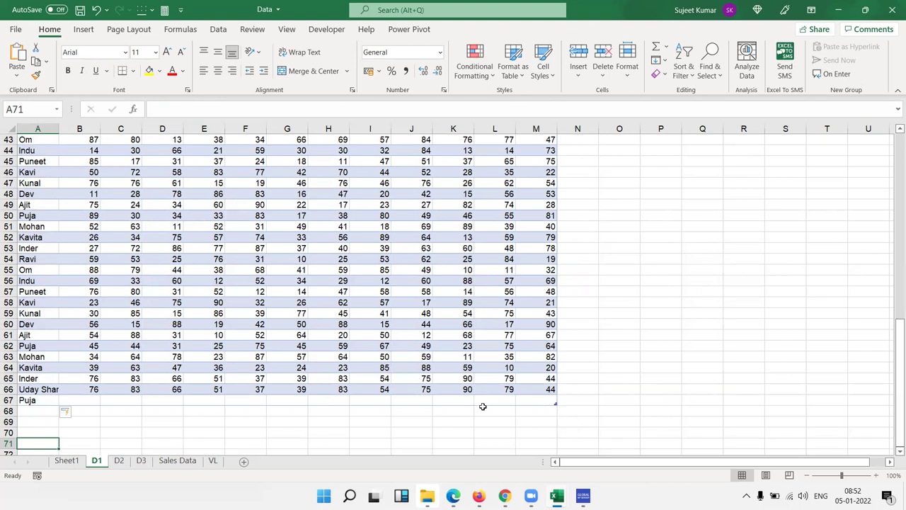
mouse_move(96, 389)
mouse_down()
mouse_move(490, 383)
mouse_move(529, 399)
mouse_up()
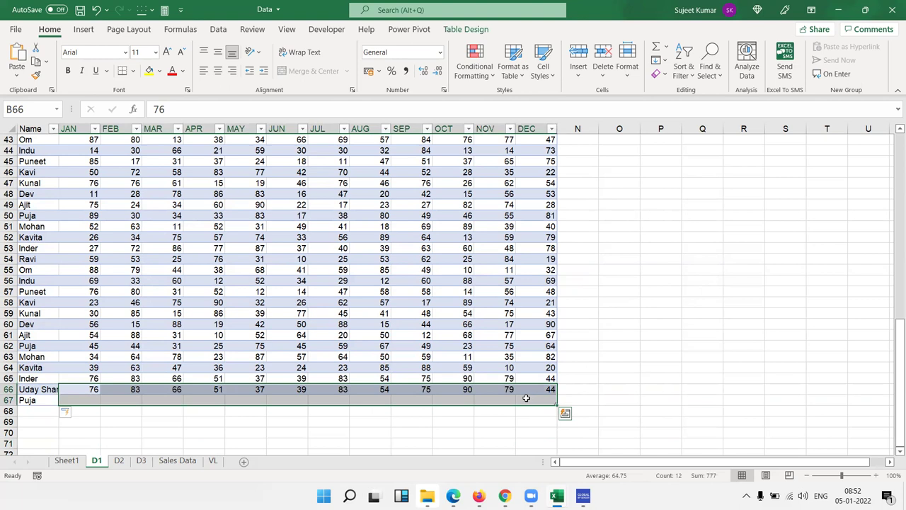
click(426, 312)
Insert a PivotTable from Table1 on a new sheet, with Name in Rows and Sum of JAN in Values
key(ctrl+Up)
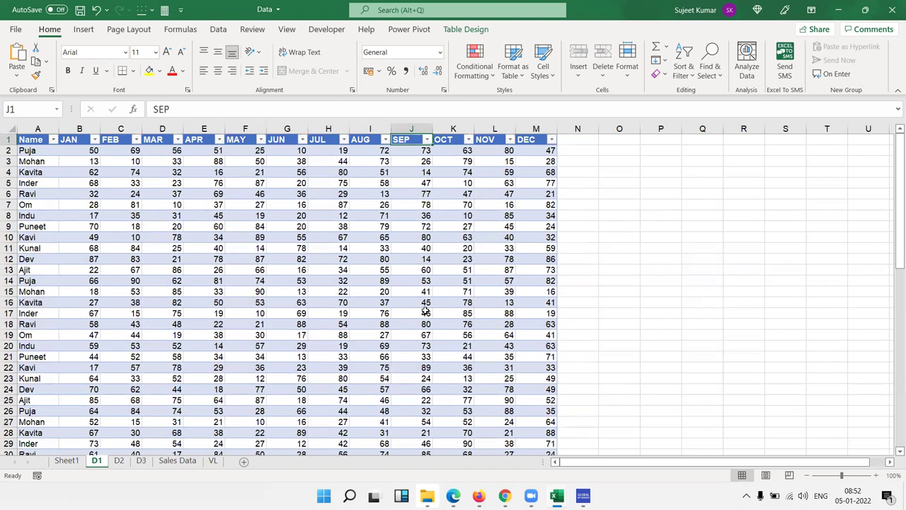
click(82, 30)
click(21, 55)
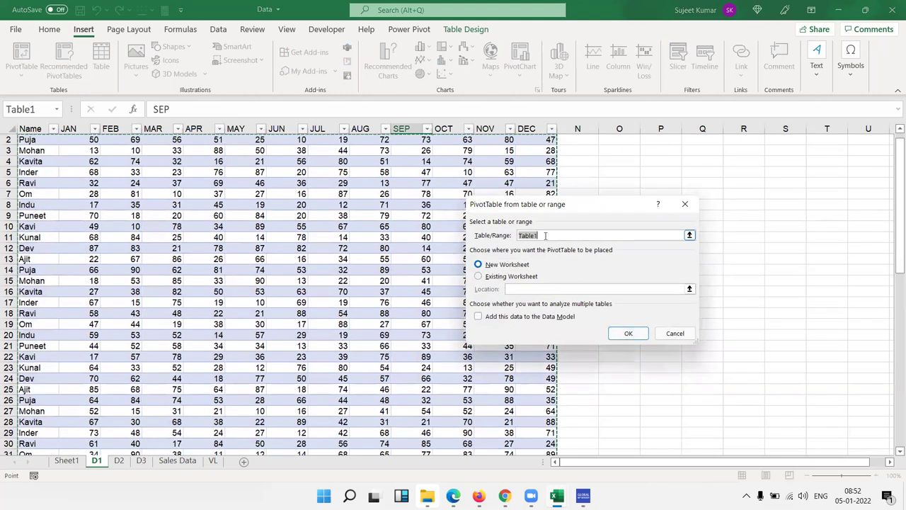
click(514, 239)
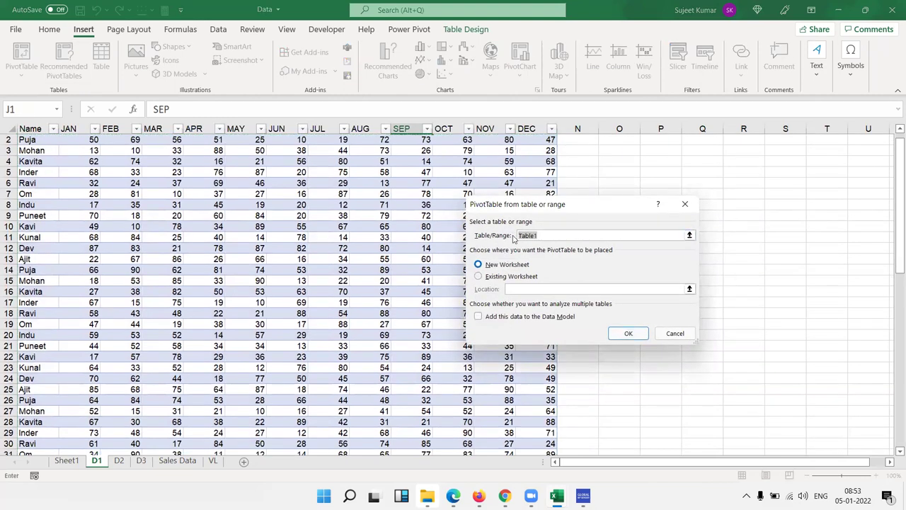
click(619, 333)
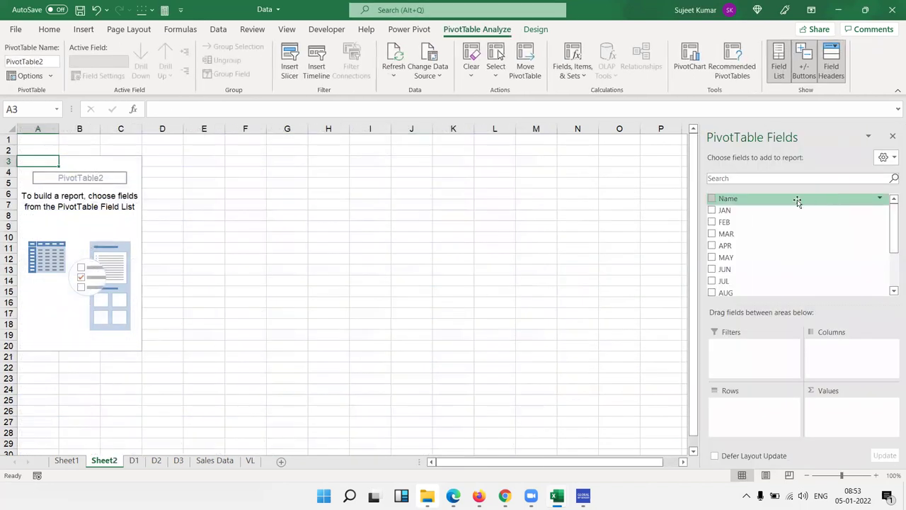
drag(797, 201, 786, 410)
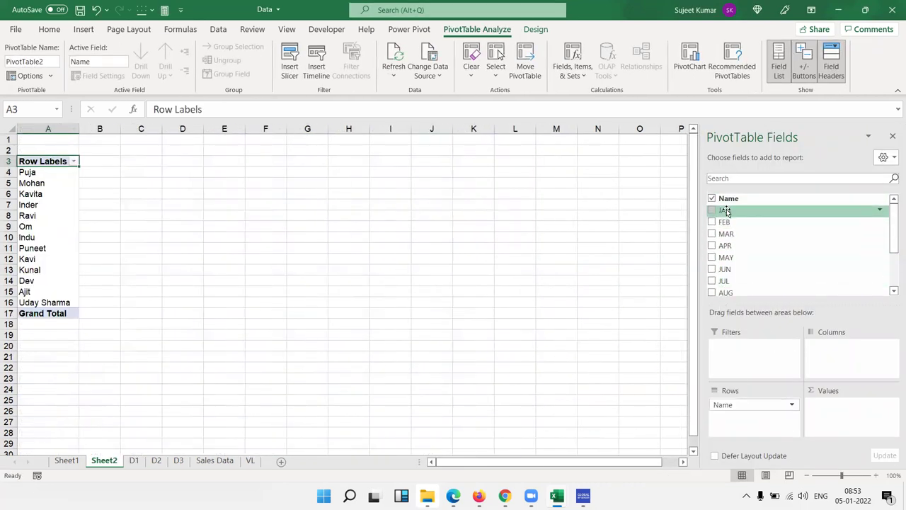
drag(726, 211, 846, 407)
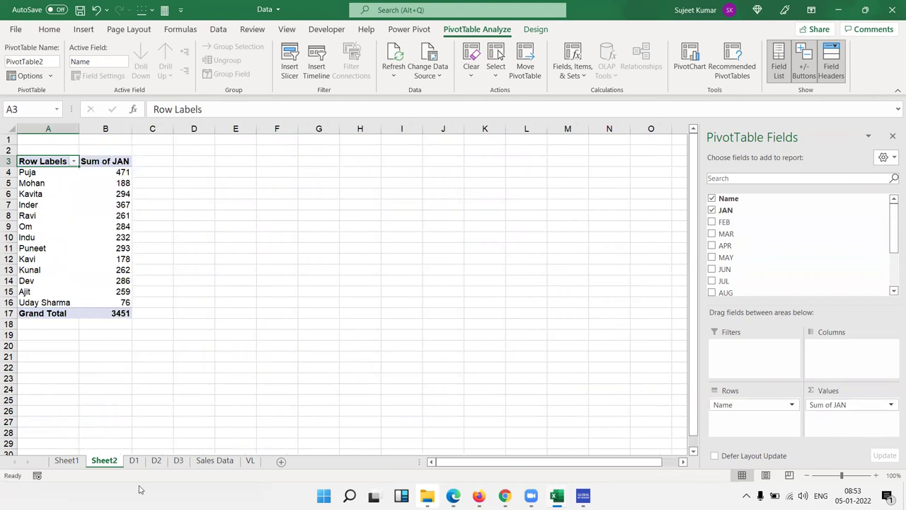
Return to D1 and move to the empty row below the table
click(134, 461)
click(71, 419)
key(Left)
key(ctrl+Down)
key(Down)
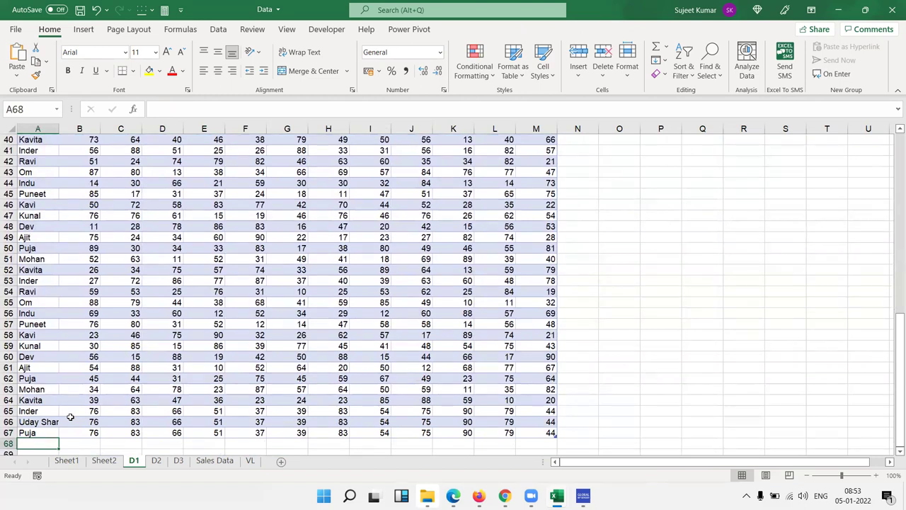
Enter a new name in A68, correcting a typo
text(Ravi)
key(BackSpace)
key(BackSpace)
text(ju)
key(Return)
key(Return)
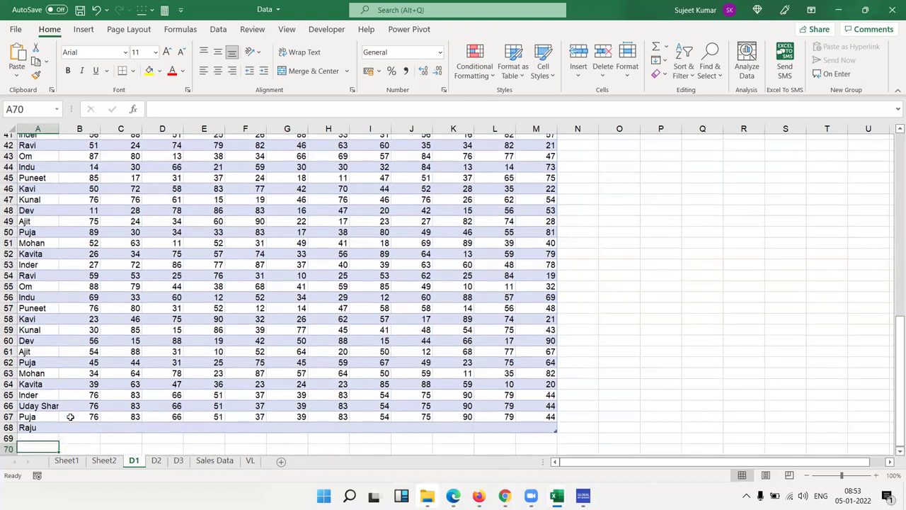
key(Up)
key(Up)
Enter the row 68 monthly values 56, 85, 65, 52, 65, 5, 5, 5, 5, 5, 65, 65
click(70, 421)
text(56)
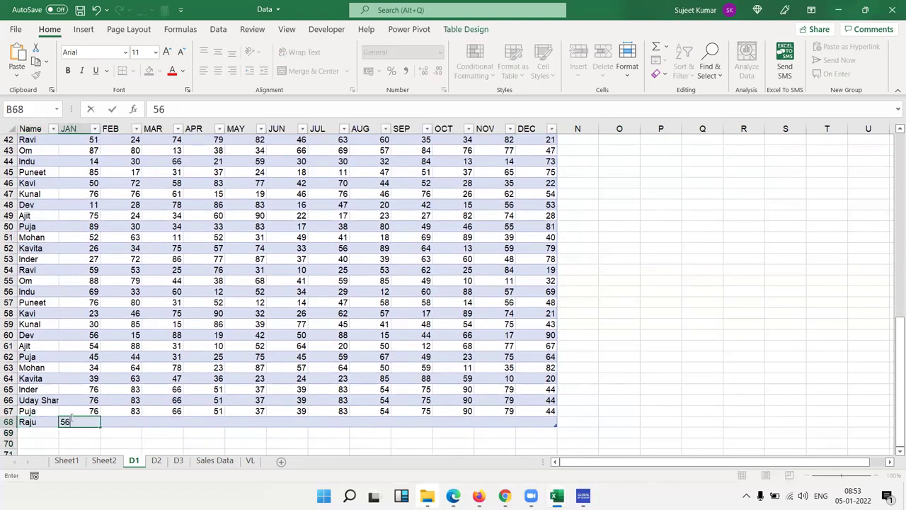
key(Tab)
text(85)
key(Tab)
text(65)
key(Tab)
text(5)
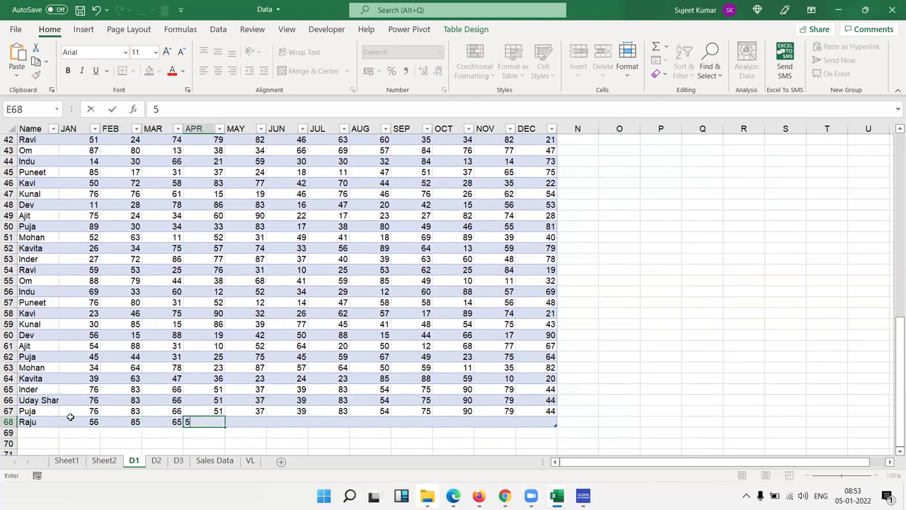
text(2	65	5	5	5	5)
key(Tab)
text(5)
key(Tab)
text(65)
key(Tab)
text(65)
key(Return)
Refresh the Sheet1 PivotTable so it picks up the new row 68
text(6)
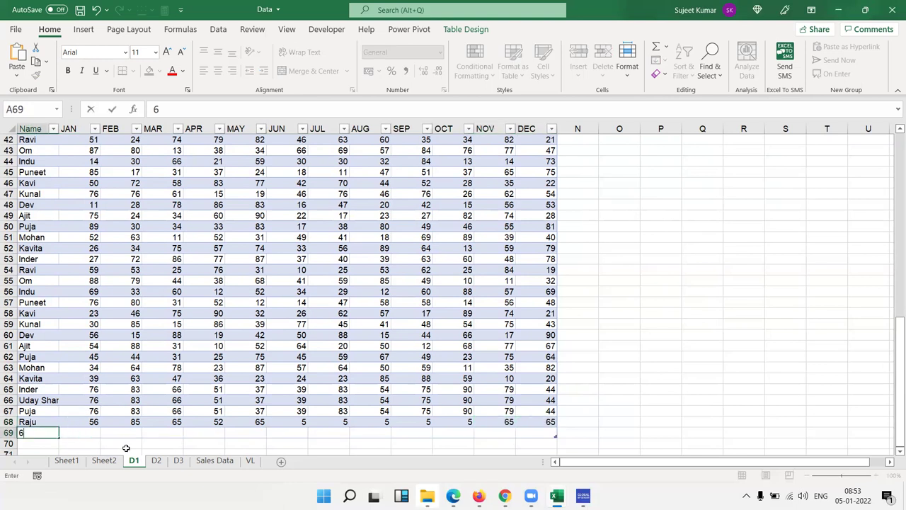
click(71, 461)
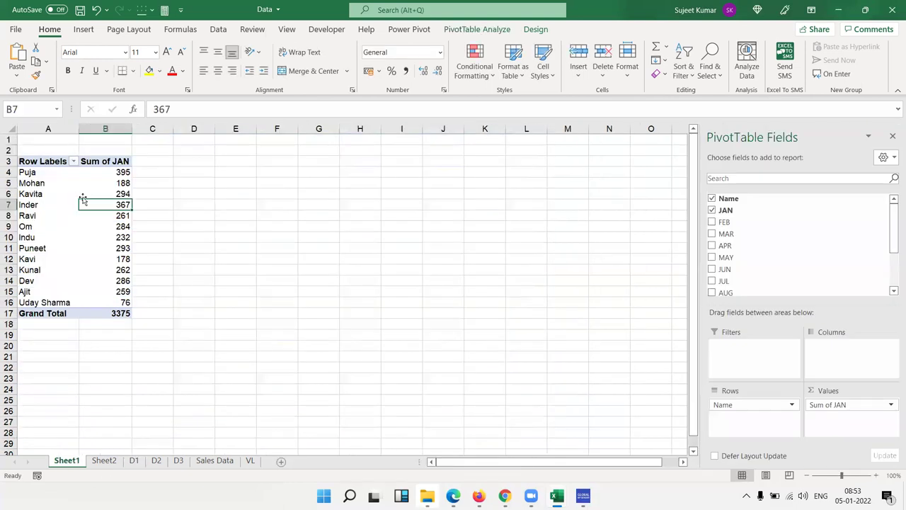
right_click(71, 195)
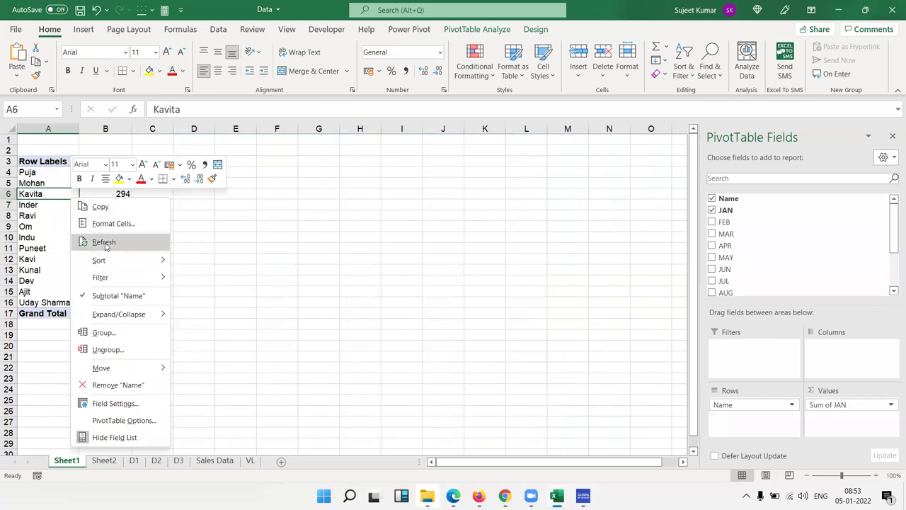
click(104, 242)
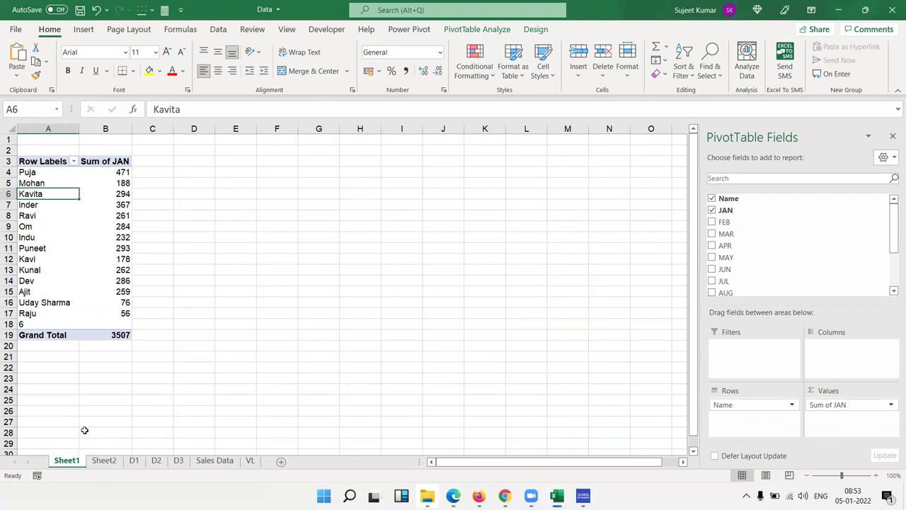
click(103, 461)
click(66, 461)
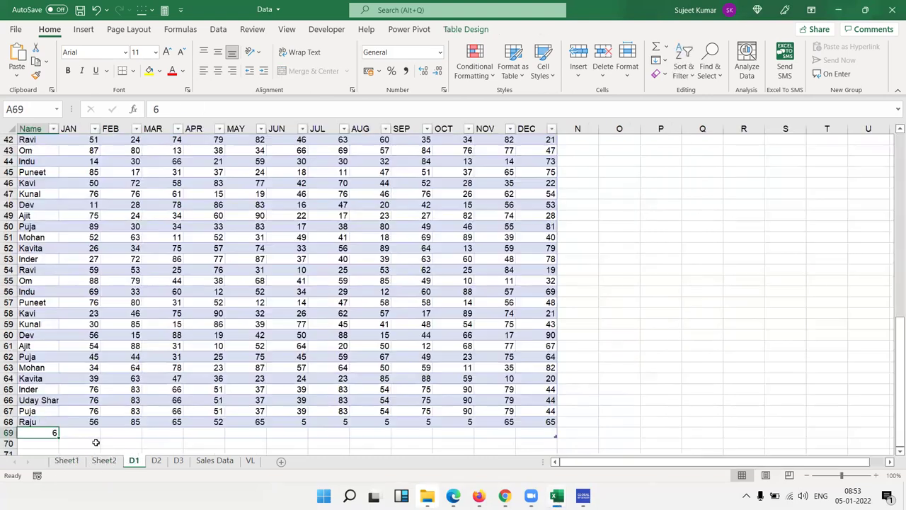
Delete the stray 6 in D1 cell A69 below the table
click(134, 461)
key(Delete)
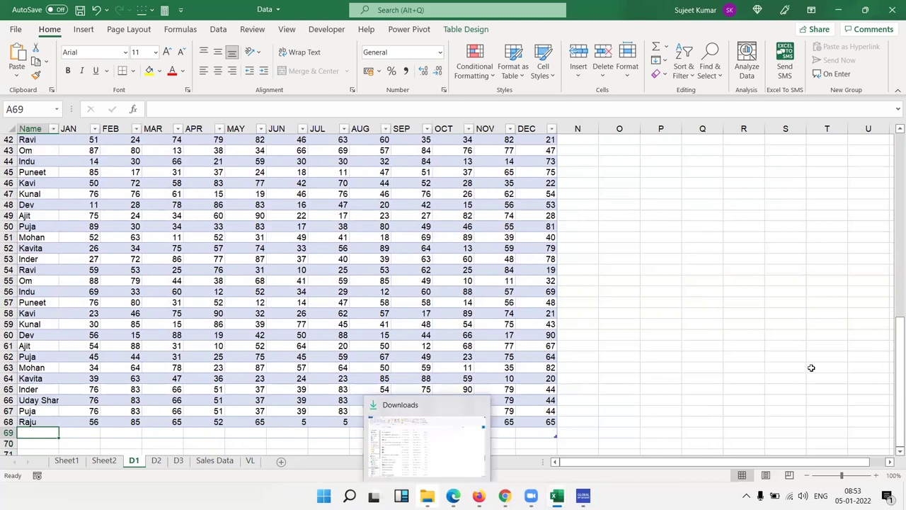
click(741, 336)
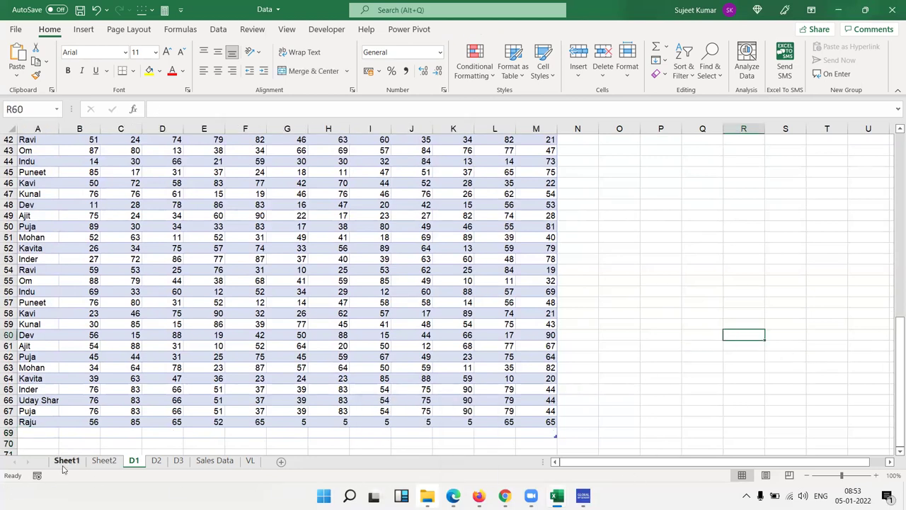
Refresh the Sheet1 PivotTable again, bringing the Grand Total to 3507
click(66, 461)
right_click(58, 270)
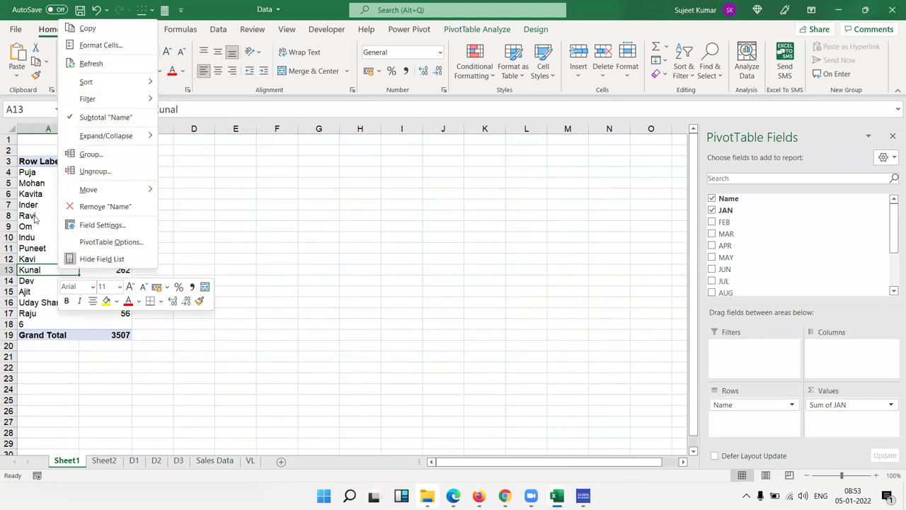
click(91, 63)
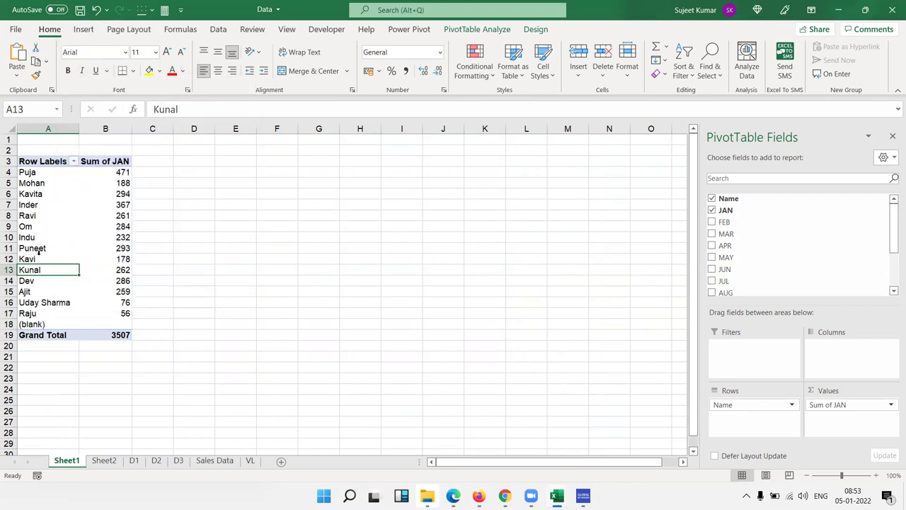
click(104, 463)
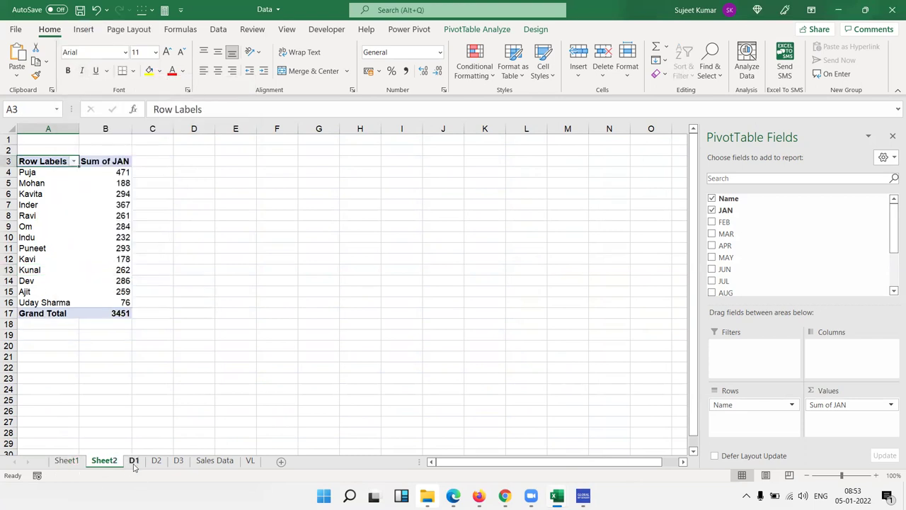
click(134, 462)
scroll(124, 439, down, 3)
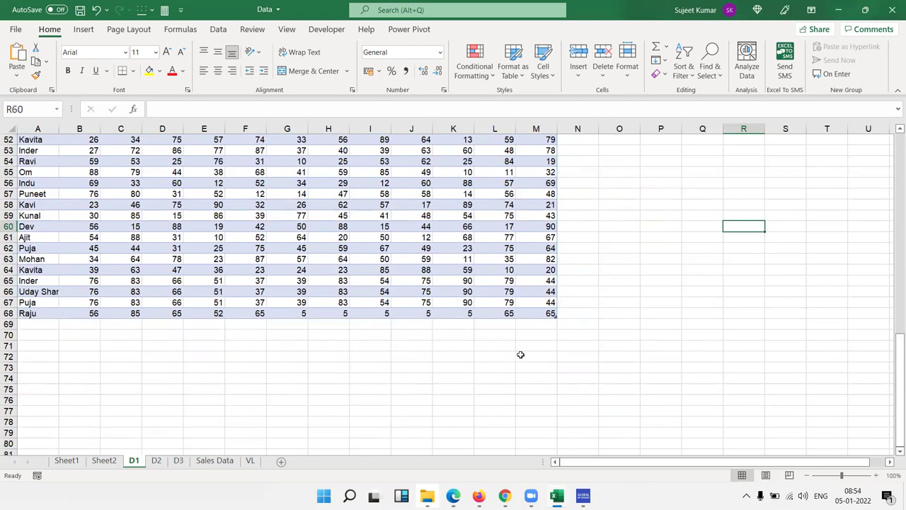
Refresh the Sheet1 PivotTable to remove its blank row
click(66, 461)
right_click(102, 270)
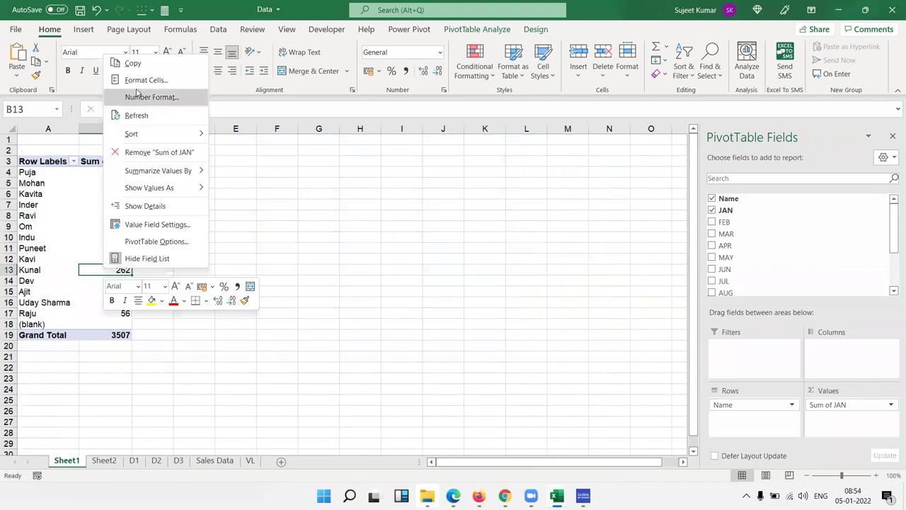
click(130, 116)
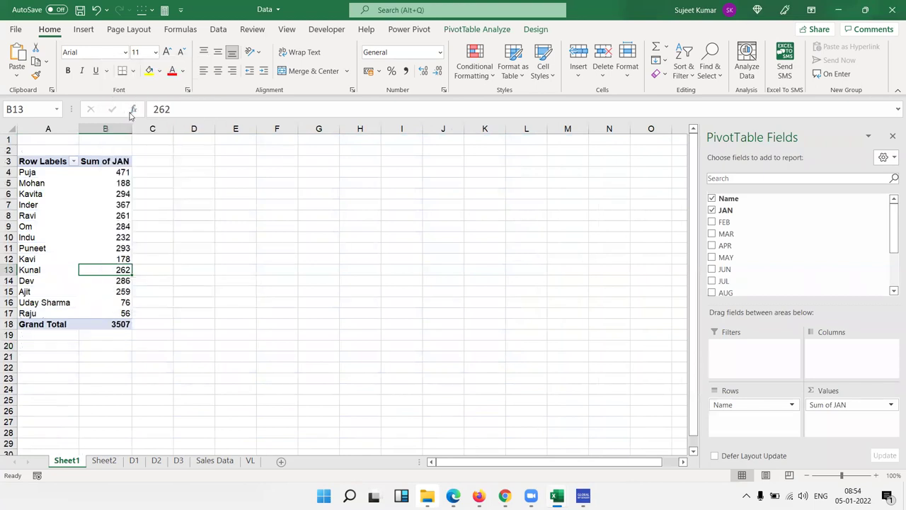
Delete Sheet2 from the workbook, then select the empty rows 69–71 on D1
click(107, 461)
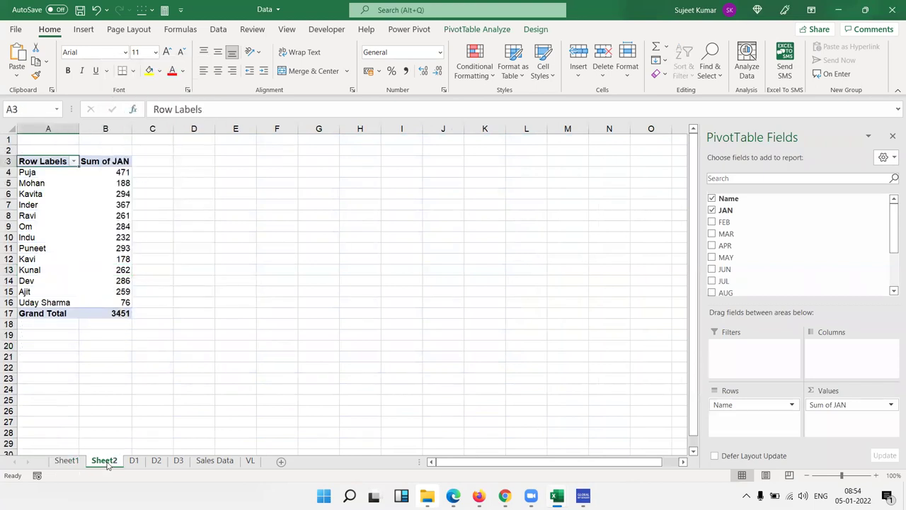
right_click(107, 463)
click(150, 317)
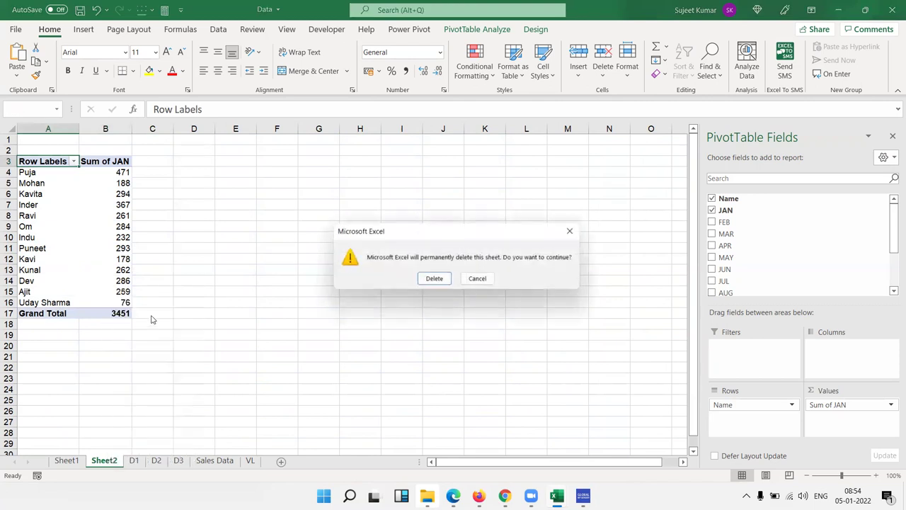
click(433, 278)
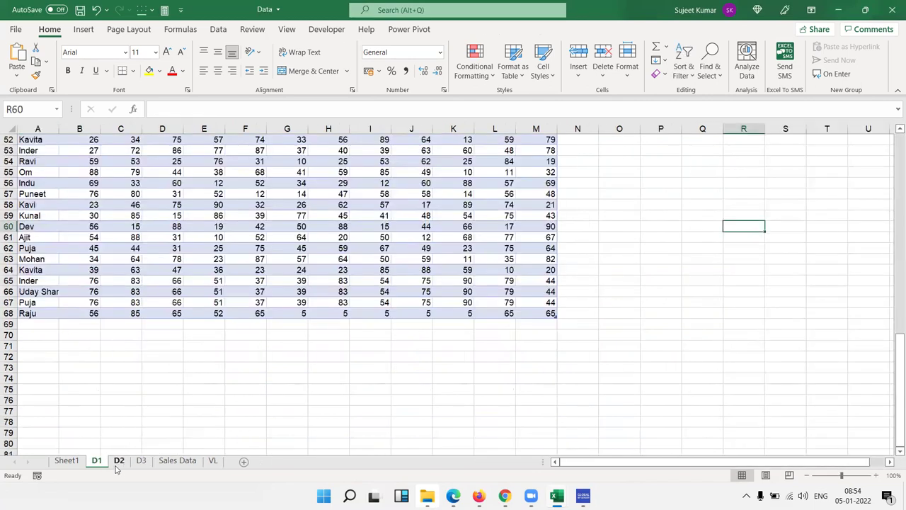
drag(37, 323, 499, 347)
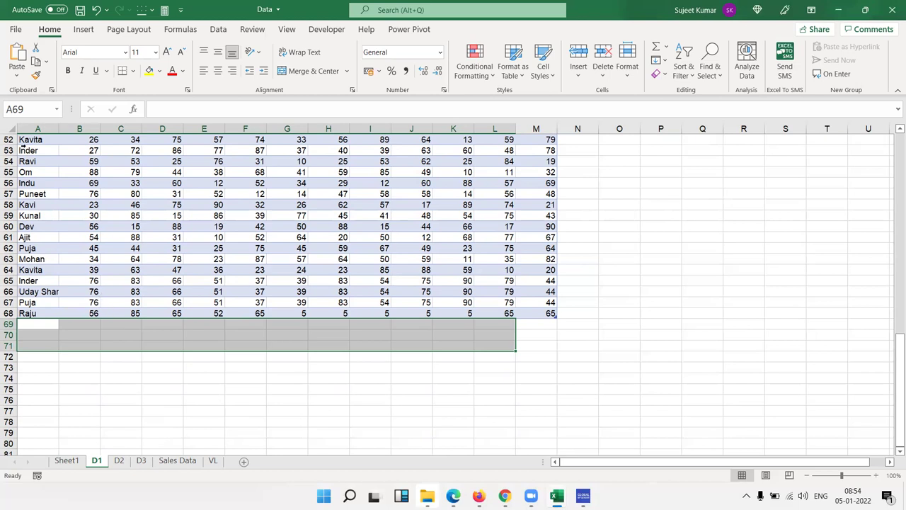
Convert the D1 table back to a normal range
click(132, 170)
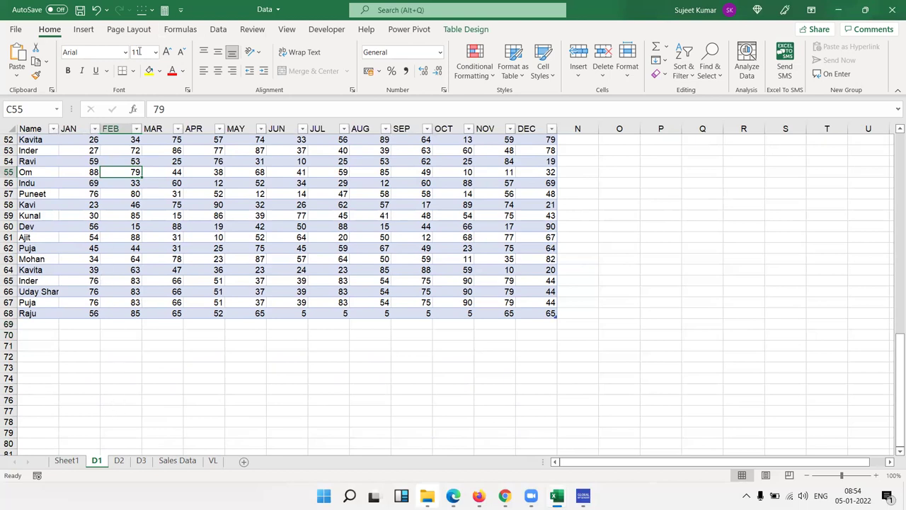
click(466, 29)
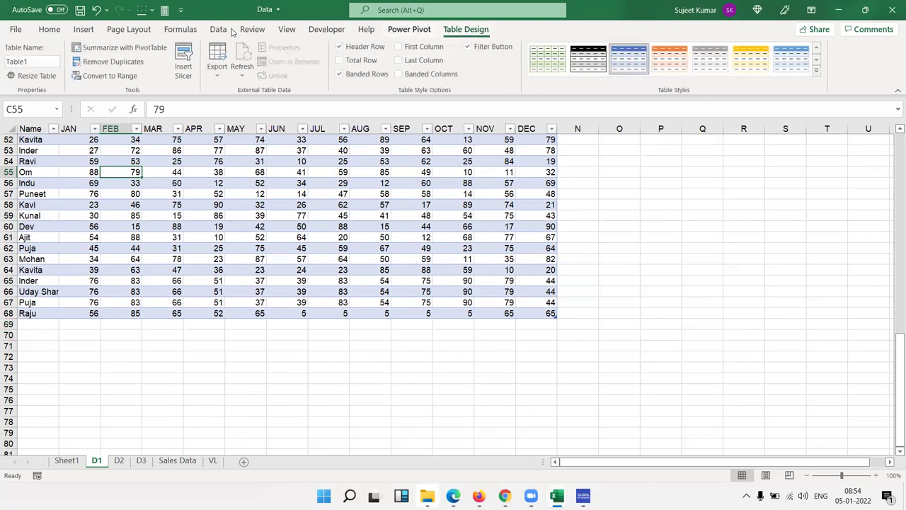
click(128, 77)
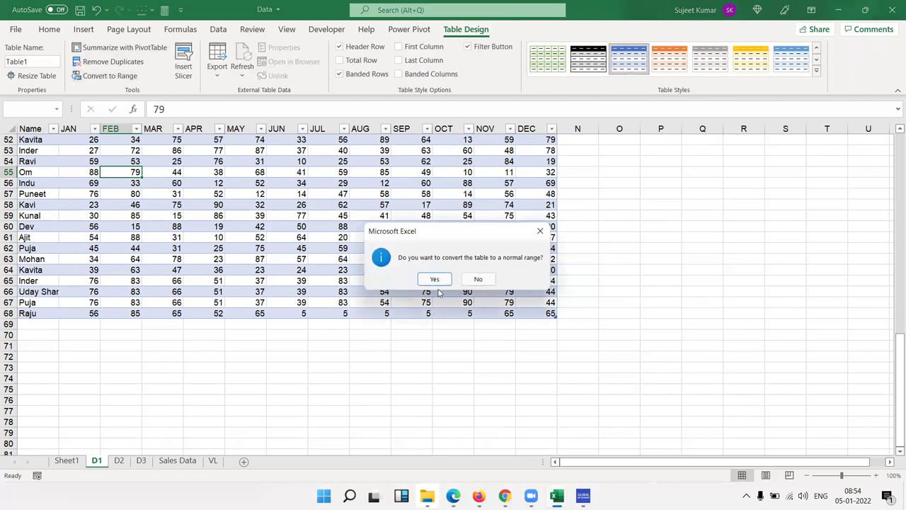
click(434, 279)
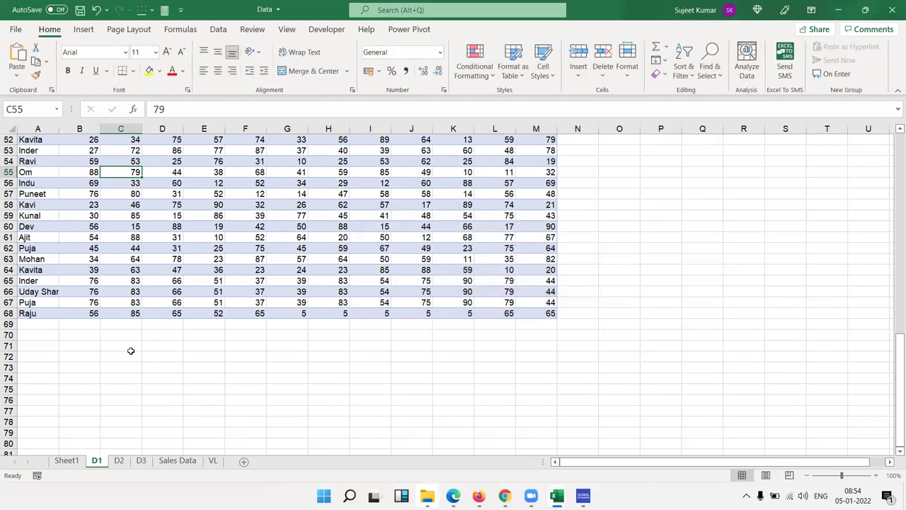
click(74, 464)
click(97, 462)
Recreate the D1 table with Ctrl+T, then convert it to a normal range again
key(ctrl+t)
key(Return)
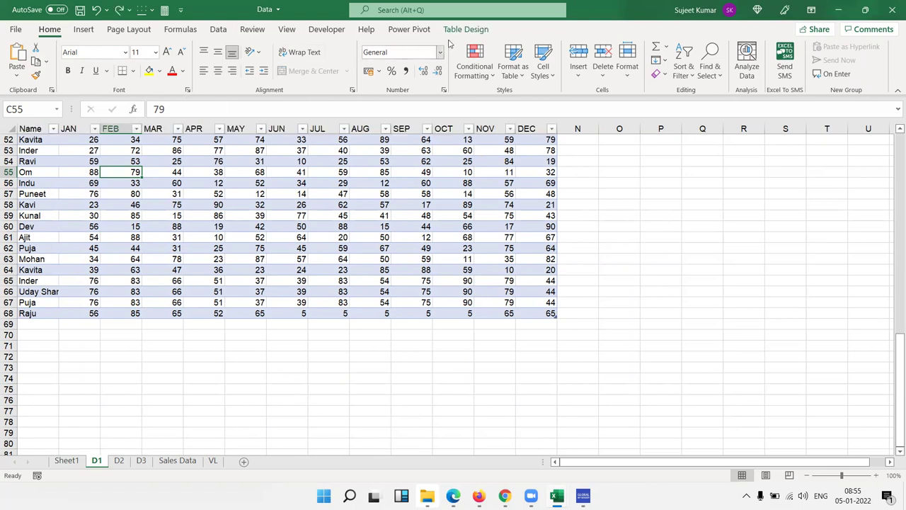
click(469, 32)
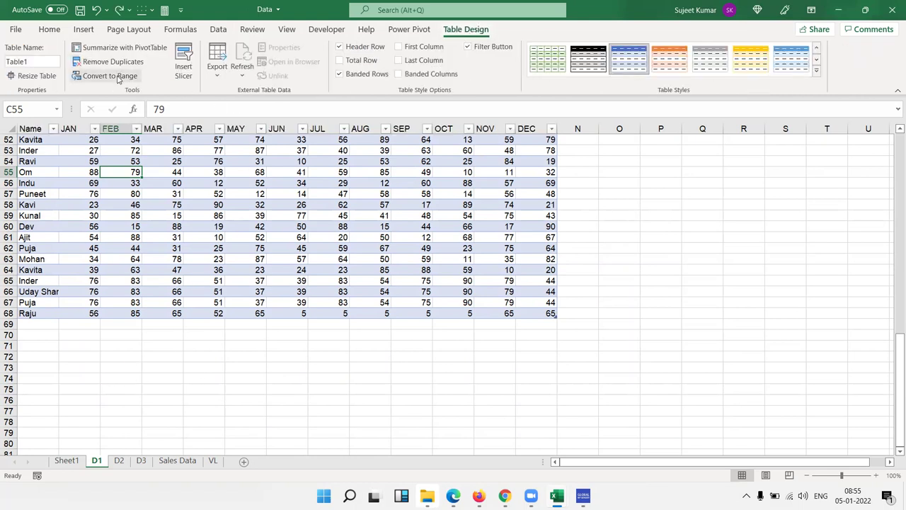
click(118, 80)
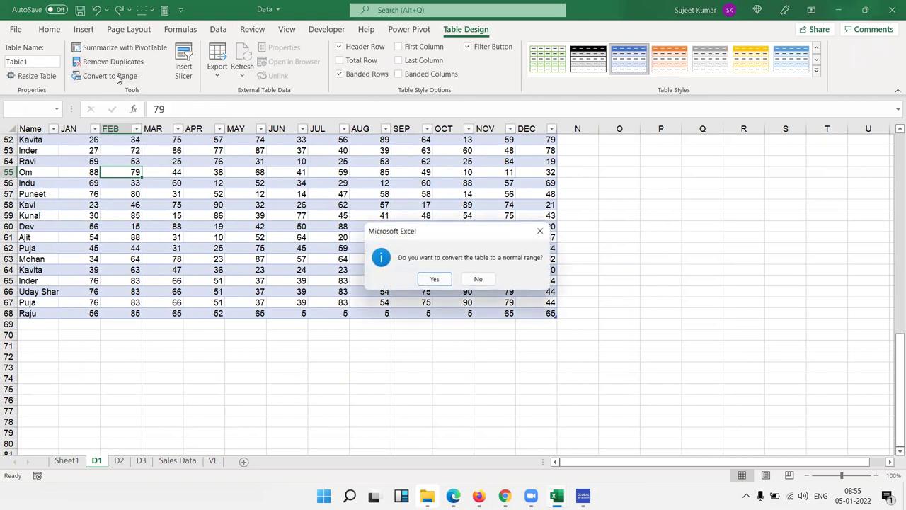
click(436, 277)
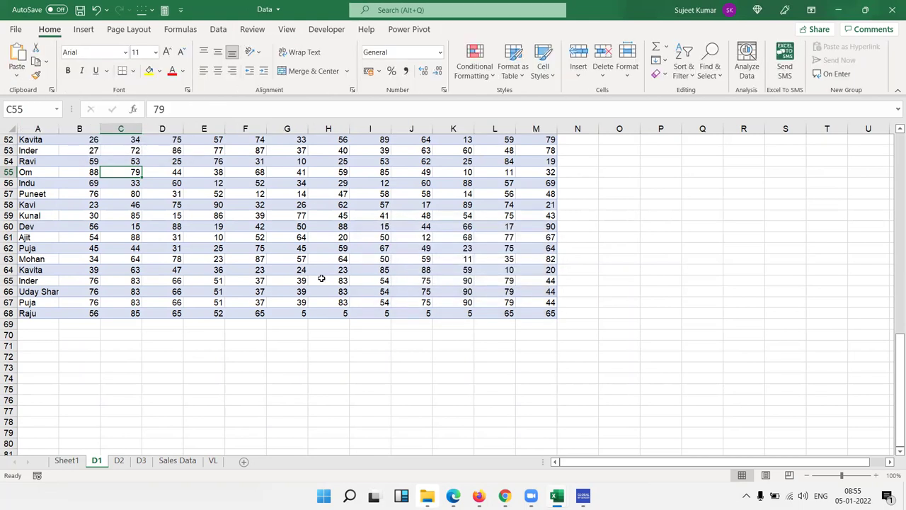
click(71, 461)
Permanently delete Sheet1 and its PivotTable, then add blank Sheet3 beside D1
right_click(78, 469)
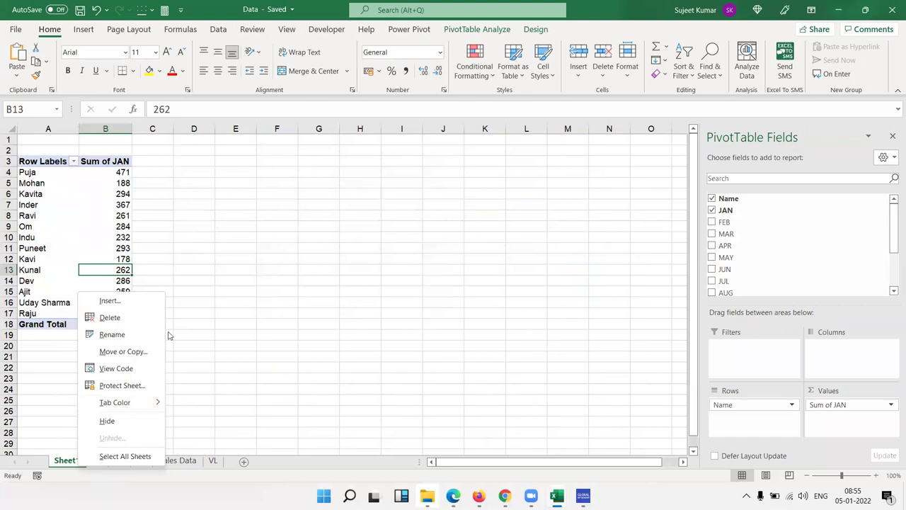
click(165, 317)
click(434, 279)
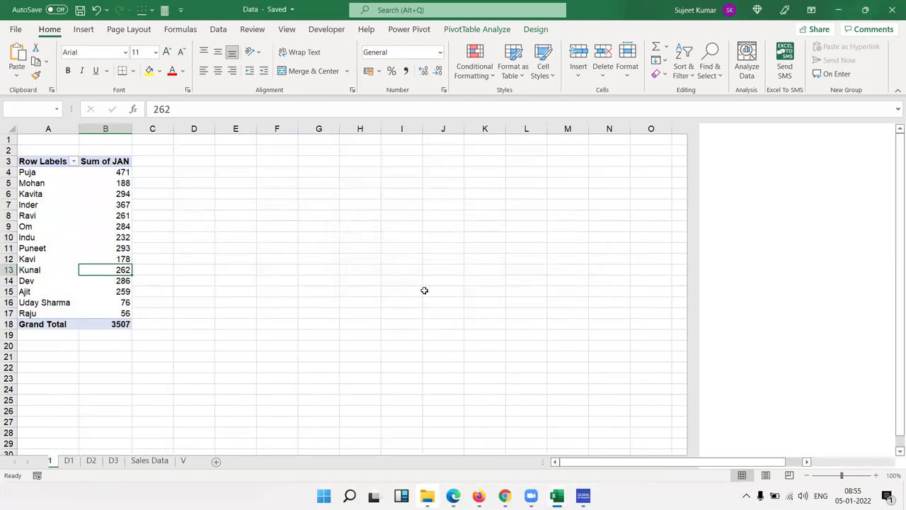
click(206, 461)
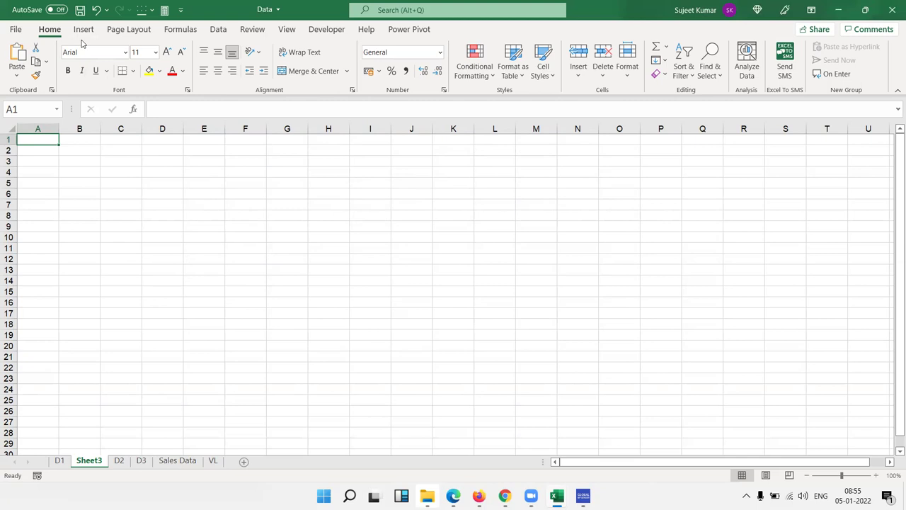
Insert a PivotTable from an external data source and open the list of existing connections
click(83, 30)
click(21, 79)
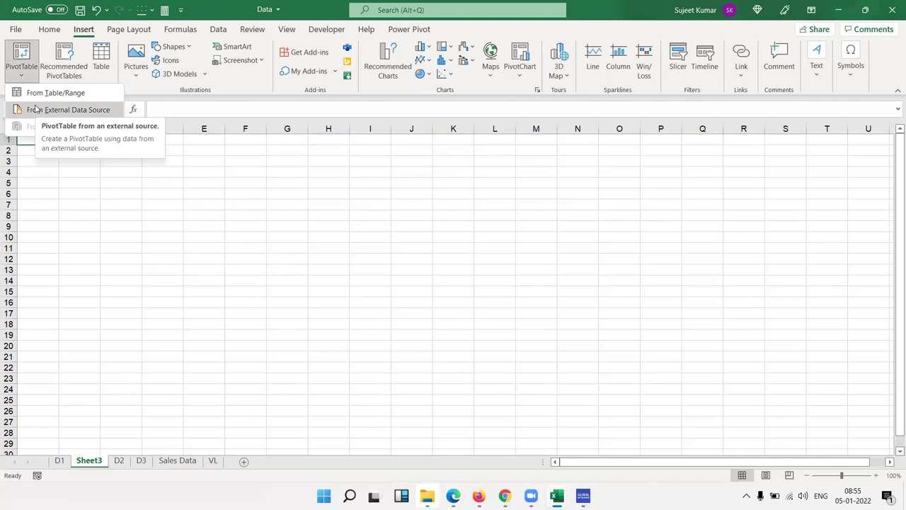
click(39, 110)
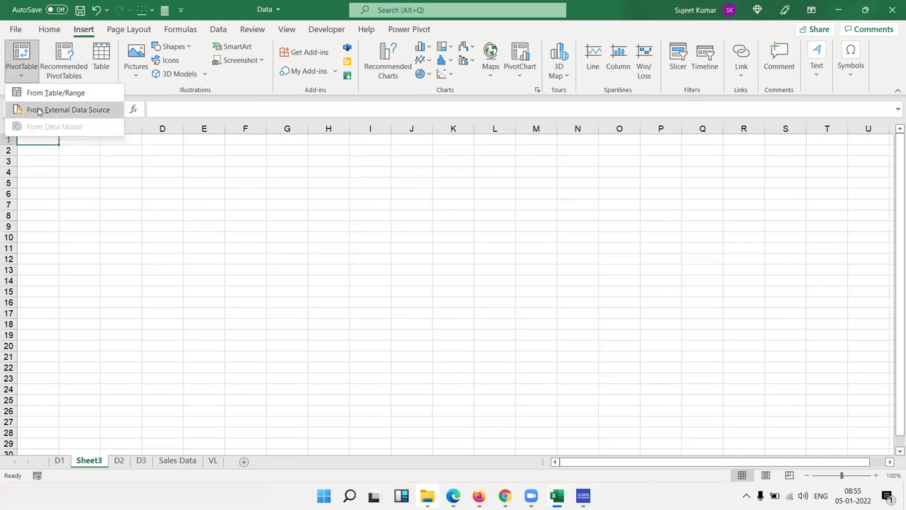
click(501, 233)
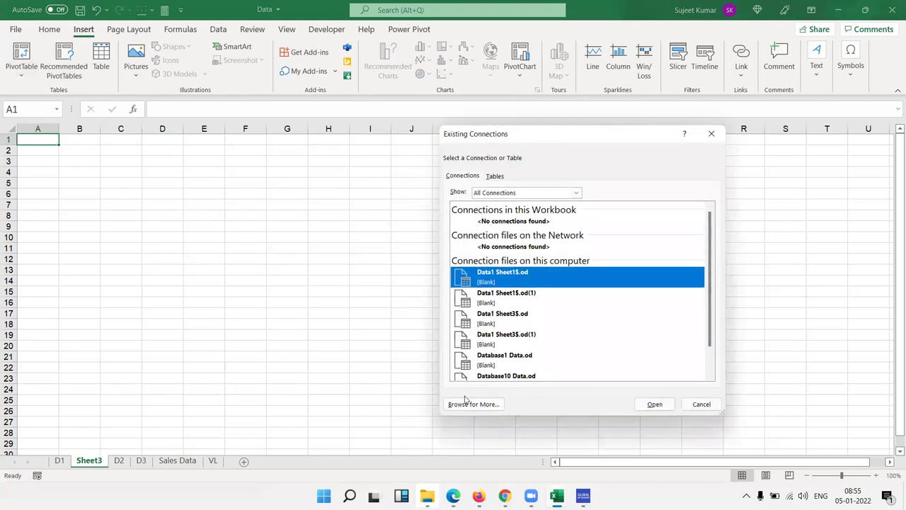
scroll(566, 312, down, 1)
scroll(557, 306, up, 1)
Browse to Local Disk (E:) and open the Data workbook as the PivotTable's source
click(491, 408)
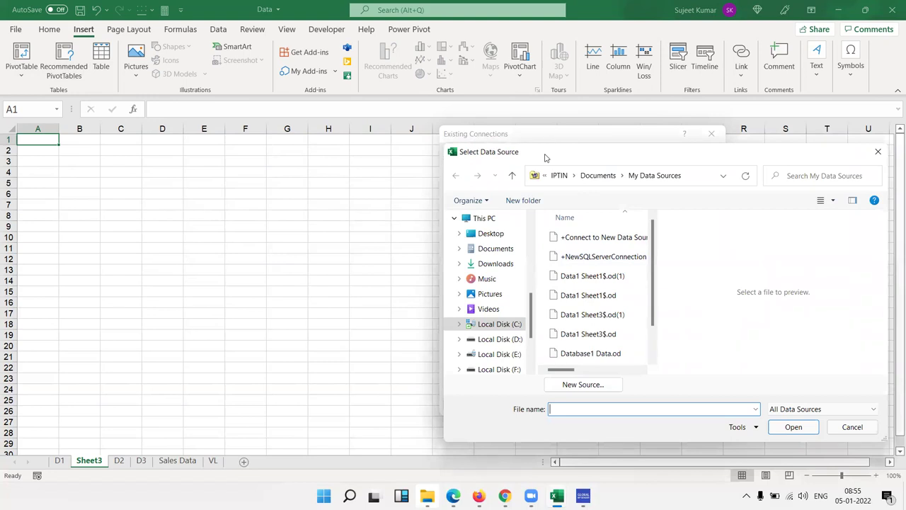
drag(543, 159, 219, 121)
scroll(151, 233, up, 1)
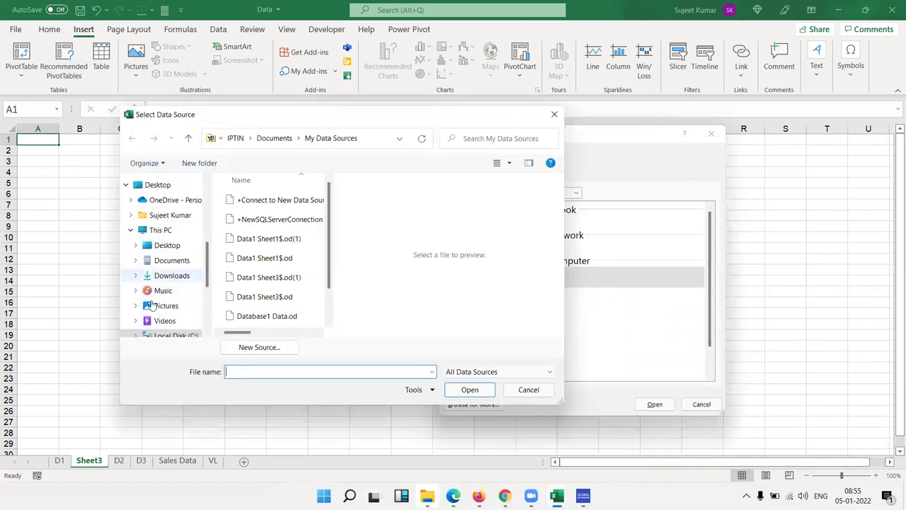
scroll(161, 325, down, 3)
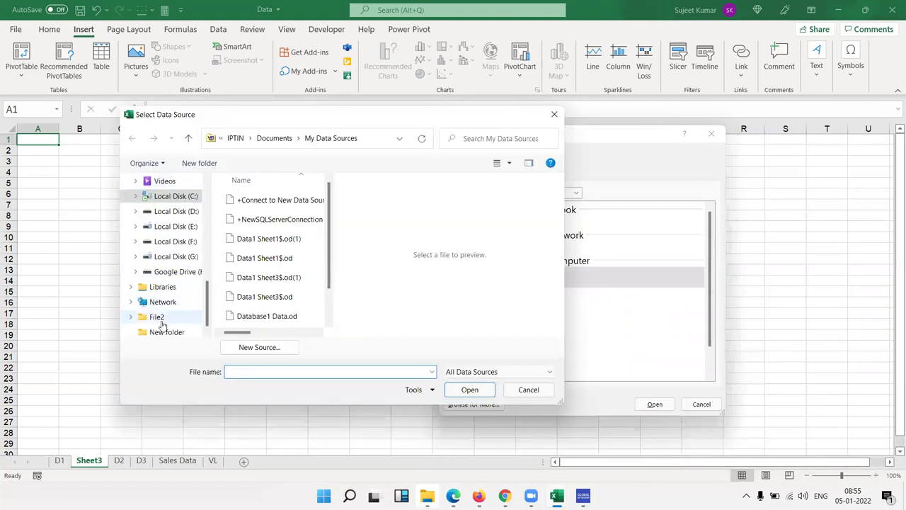
click(177, 227)
scroll(268, 325, down, 4)
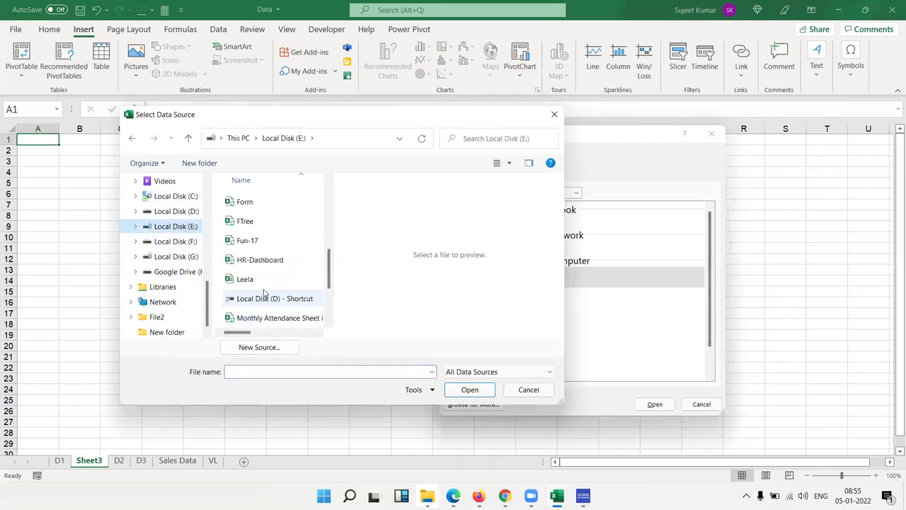
scroll(263, 286, down, 2)
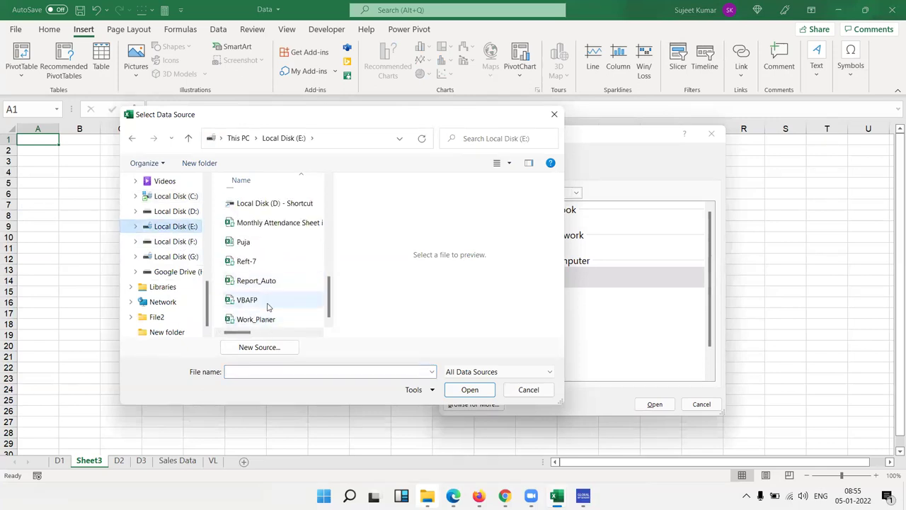
scroll(267, 277, up, 2)
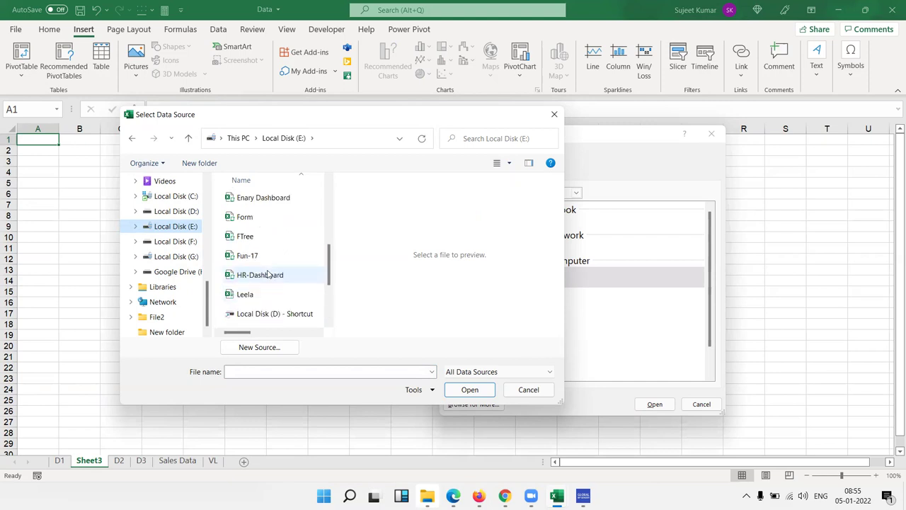
scroll(268, 275, up, 3)
scroll(268, 274, down, 2)
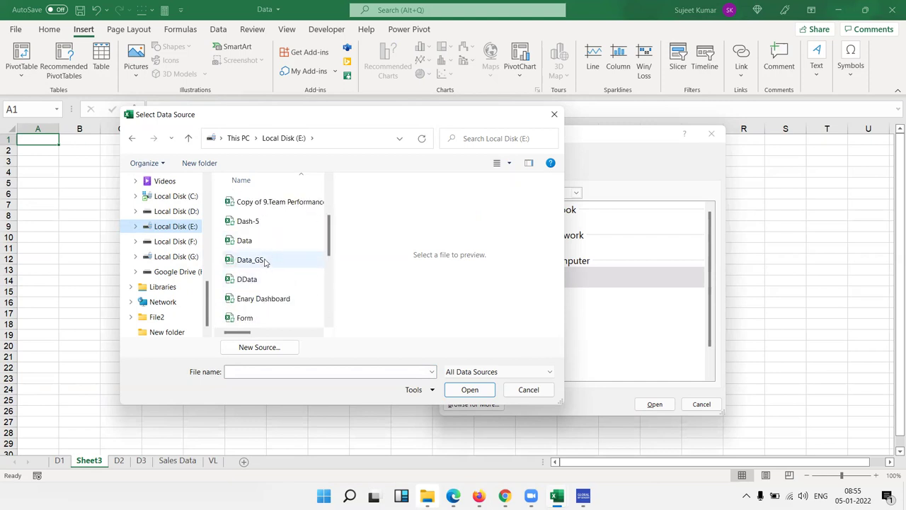
click(265, 242)
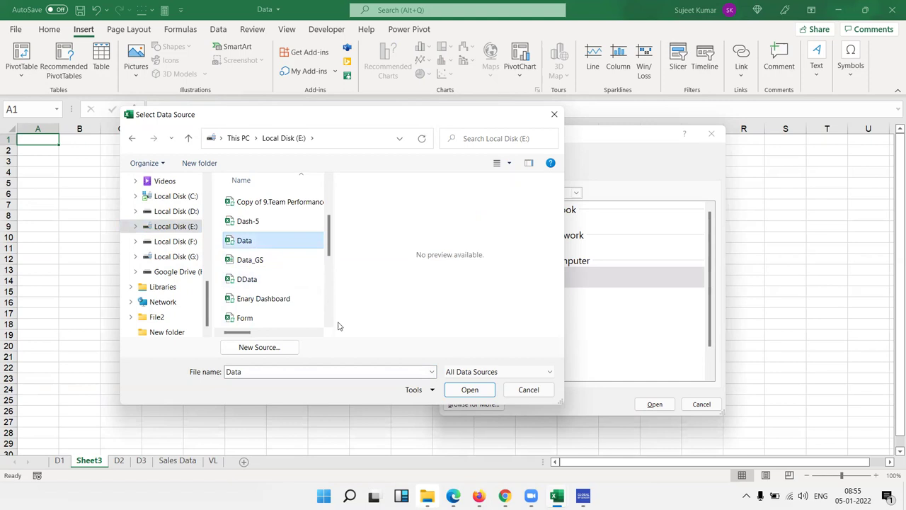
click(454, 395)
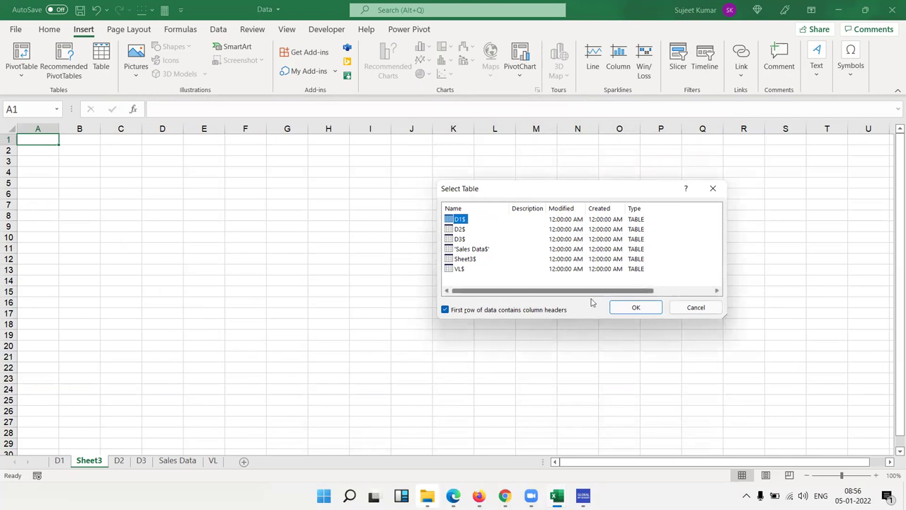
Create the PivotTable on Sheet3 from the D1$ table, with Name as rows and Sum of DEC as values
click(631, 308)
click(628, 340)
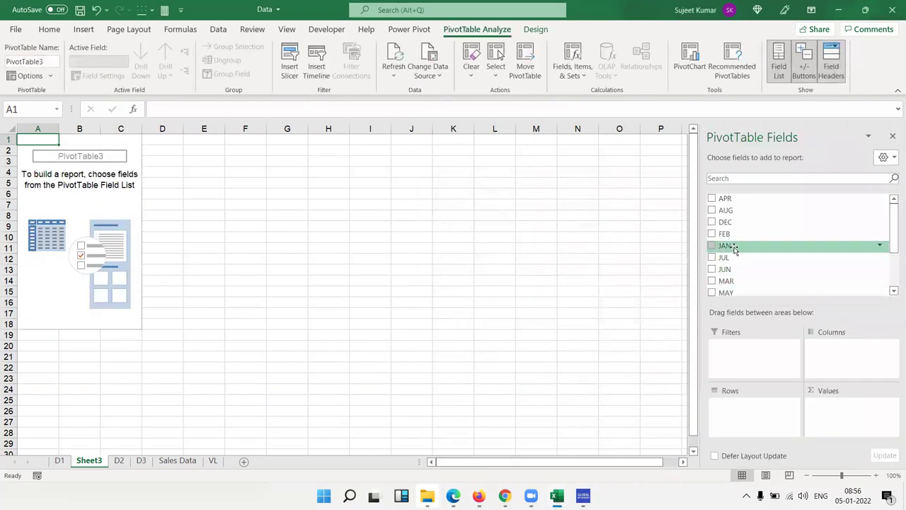
scroll(742, 235, down, 2)
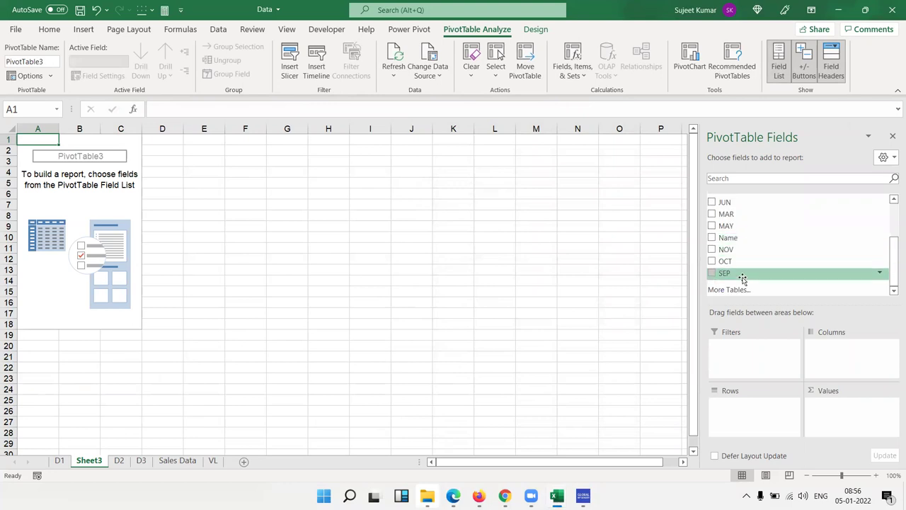
drag(742, 237, 759, 427)
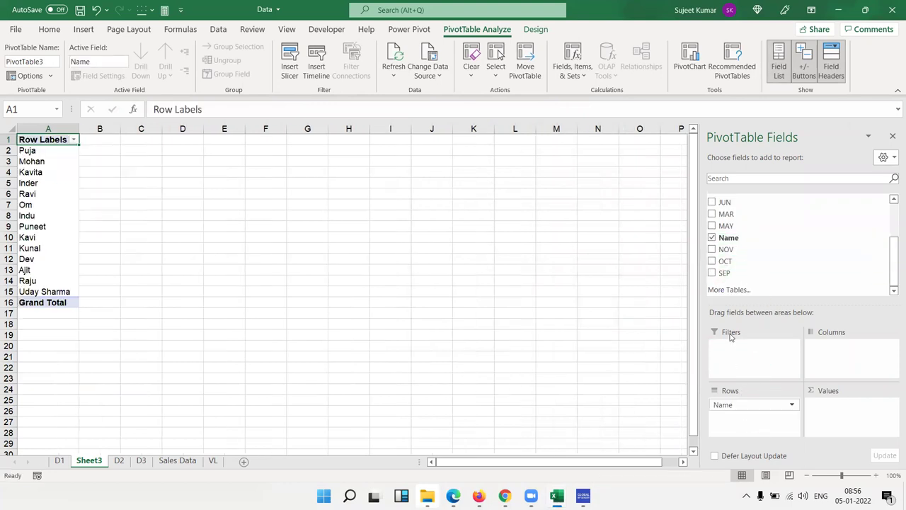
mouse_move(725, 273)
mouse_down()
mouse_move(842, 433)
mouse_move(755, 291)
mouse_up()
scroll(736, 259, up, 2)
drag(726, 222, 839, 407)
On D1, add the name 'Jagtap' in A69 and copy row 67's monthly scores into row 69
click(60, 461)
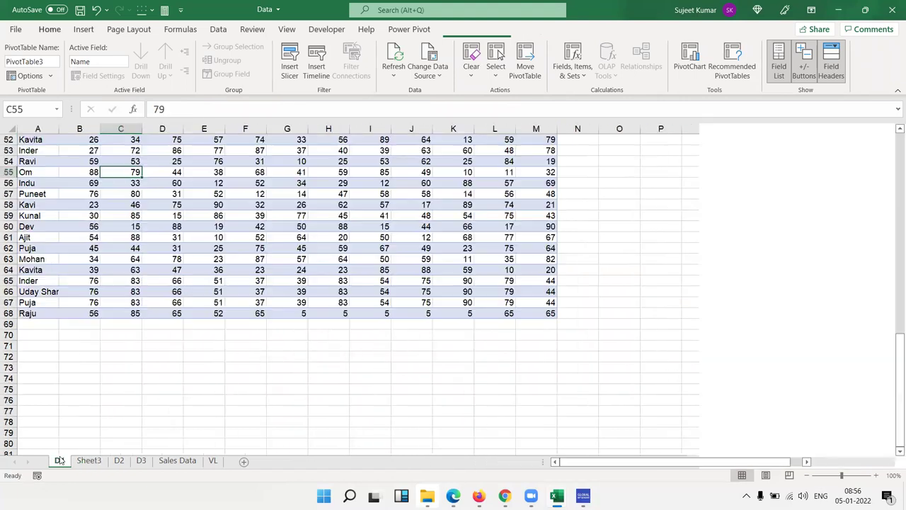
click(32, 313)
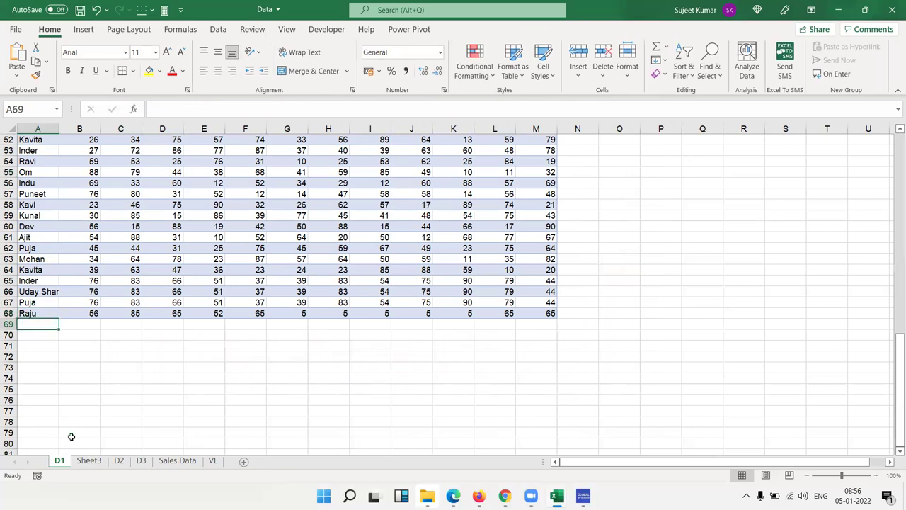
click(89, 461)
click(60, 461)
text(Jagtap)
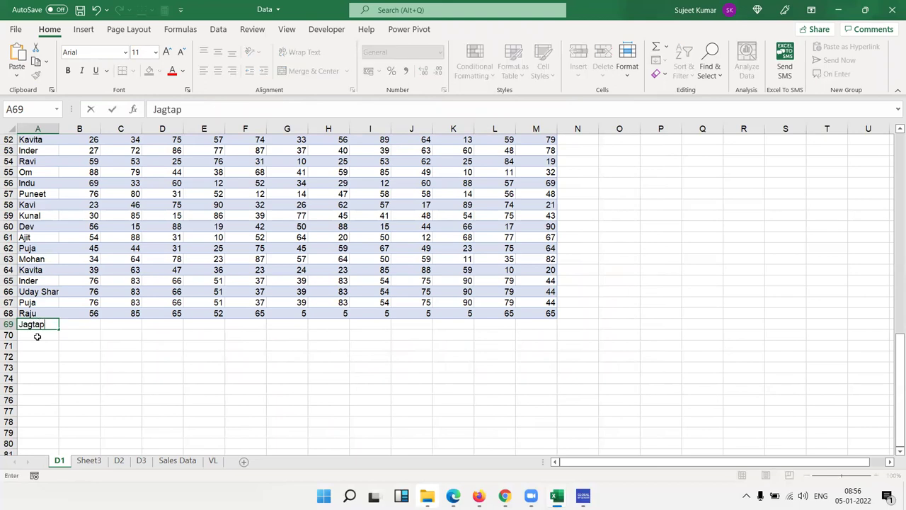
key(Tab)
key(Up)
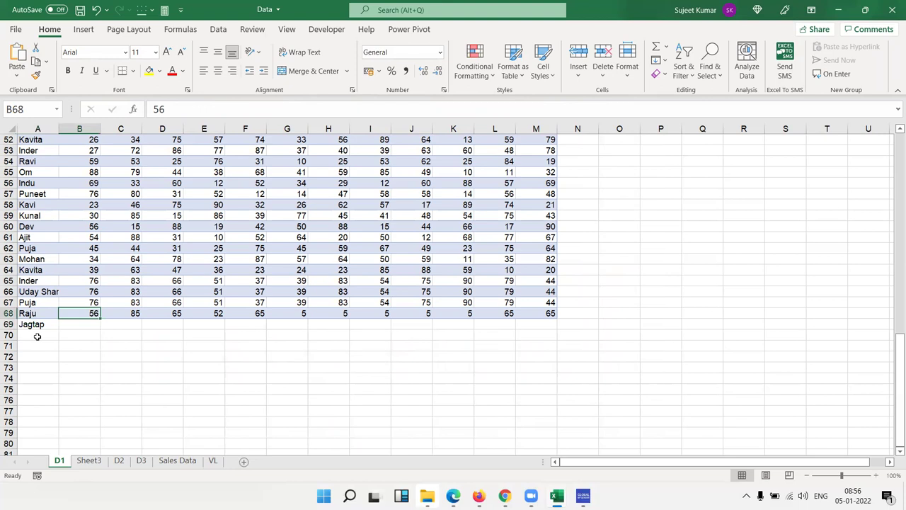
key(shift+Right)
key(shift+Right)
key(shift+Right)
key(shift+Right)
key(shift+Right)
key(shift+Right)
key(Up)
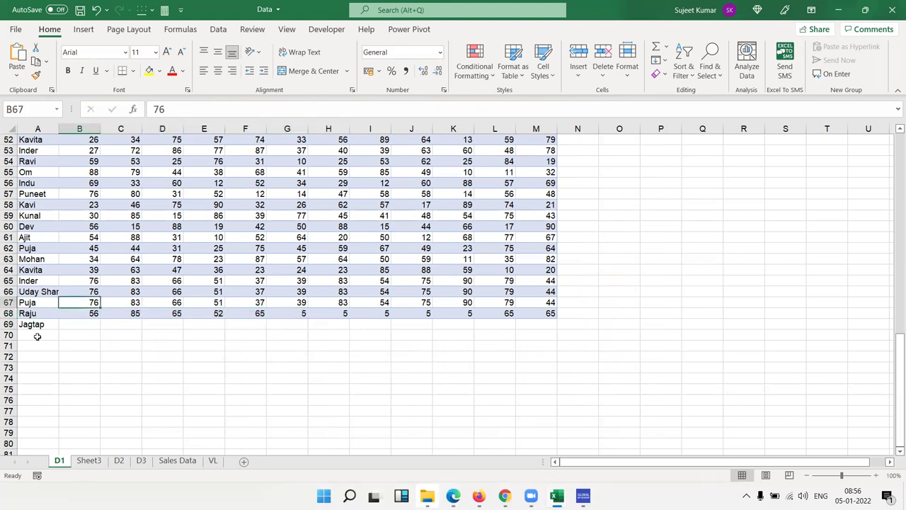
key(shift+Right)
key(shift+Right)
key(shift+Right)
key(shift+Right)
key(shift+Right)
key(shift+Right)
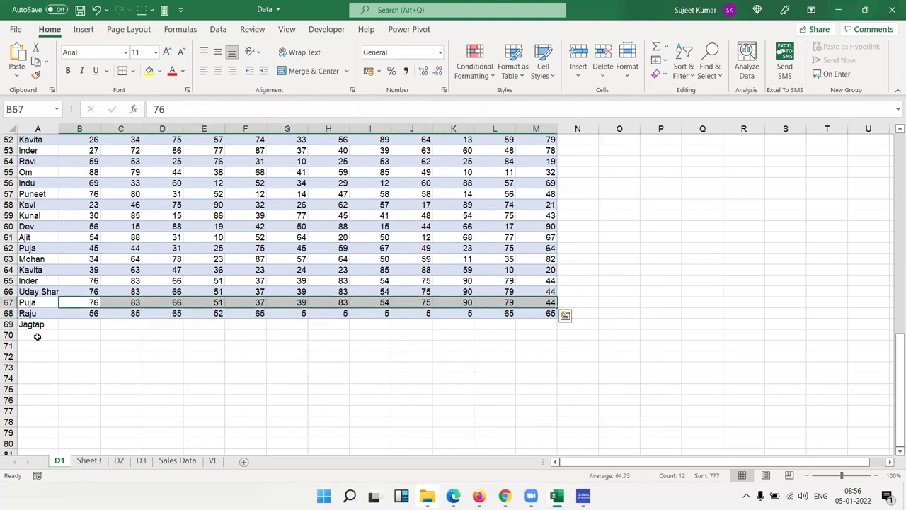
key(ctrl+c)
key(Down)
key(Down)
key(ctrl+v)
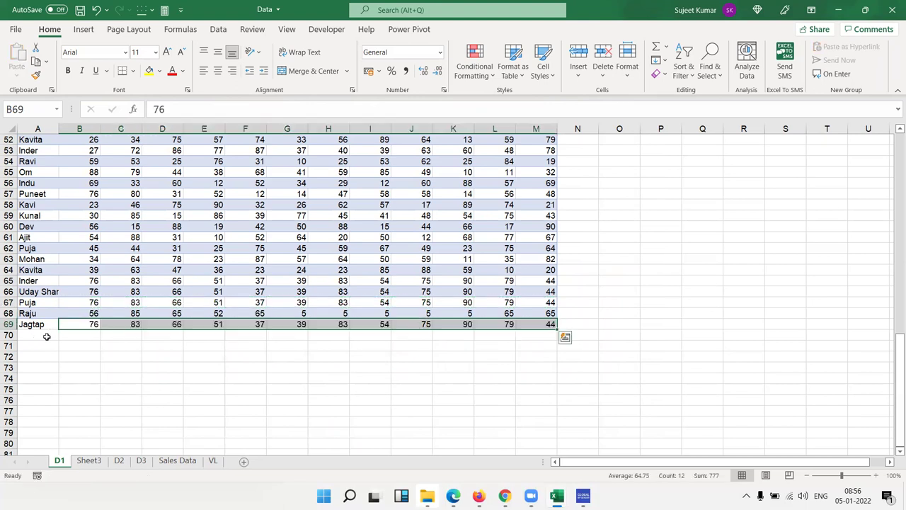
Refresh the Sheet3 PivotTable so Jagtap (44) appears and the Grand Total reads 3472
click(83, 461)
right_click(117, 220)
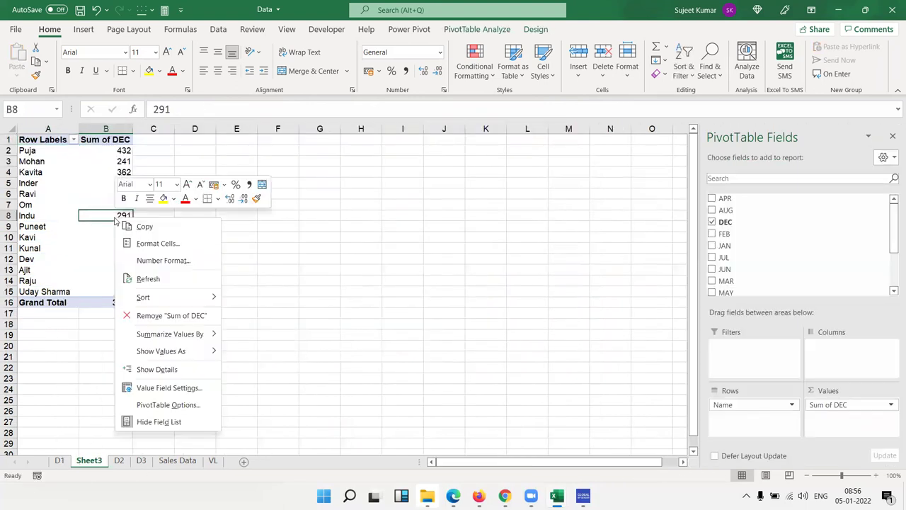
click(150, 279)
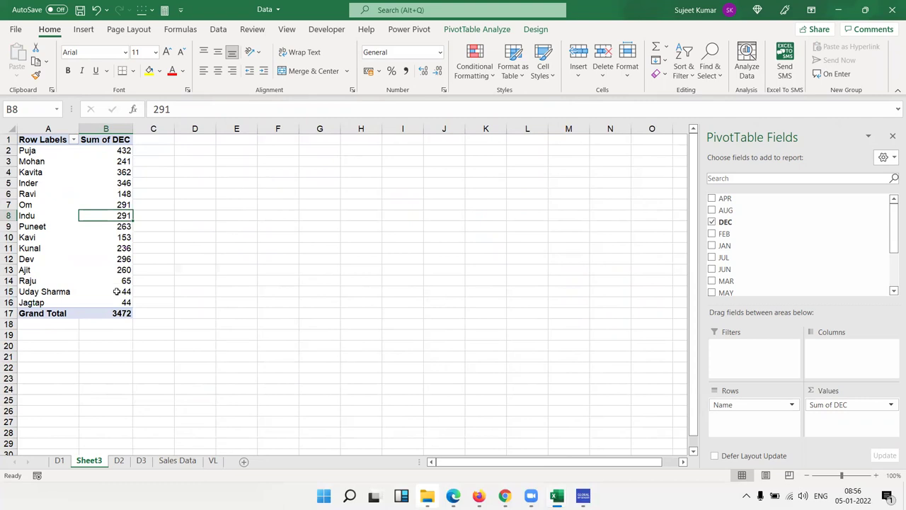
click(83, 302)
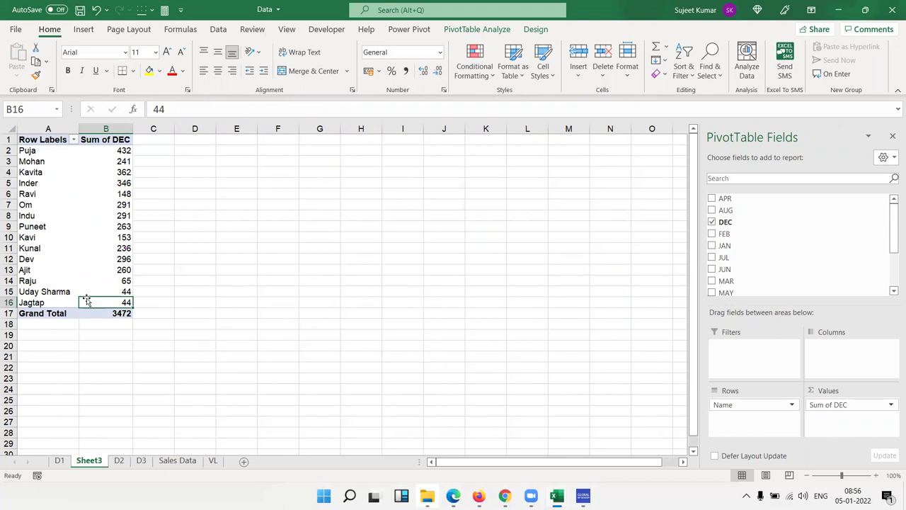
Head column N 'Total' on D1 and fill =SUM(B2:M2) down every data row
click(59, 460)
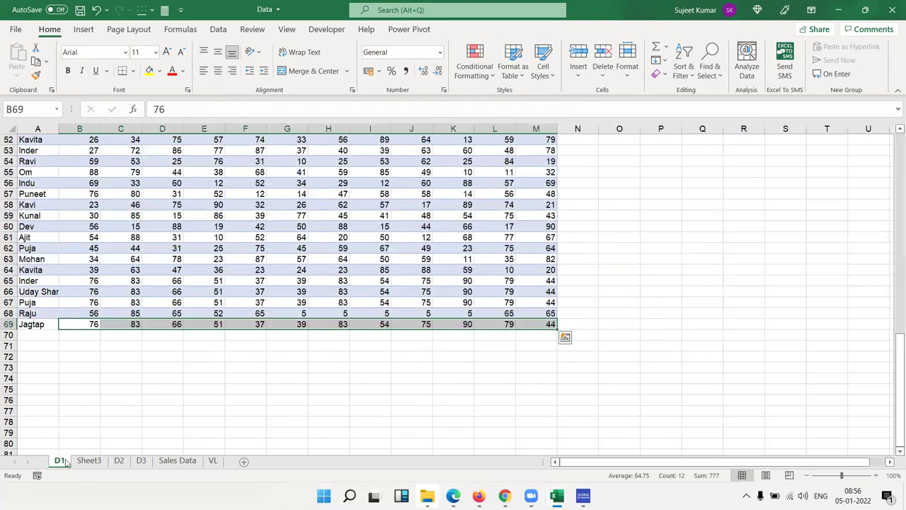
click(181, 292)
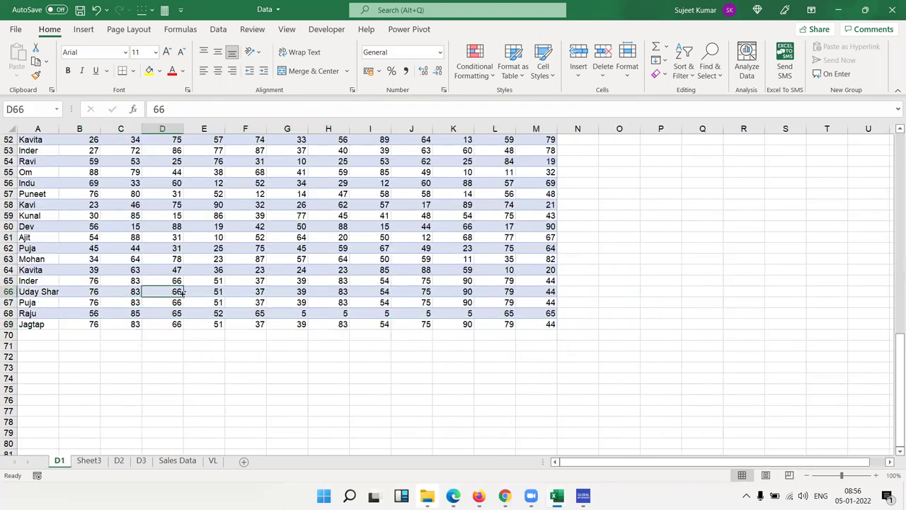
key(ctrl+Up)
key(Right)
key(Right)
key(ctrl+Right)
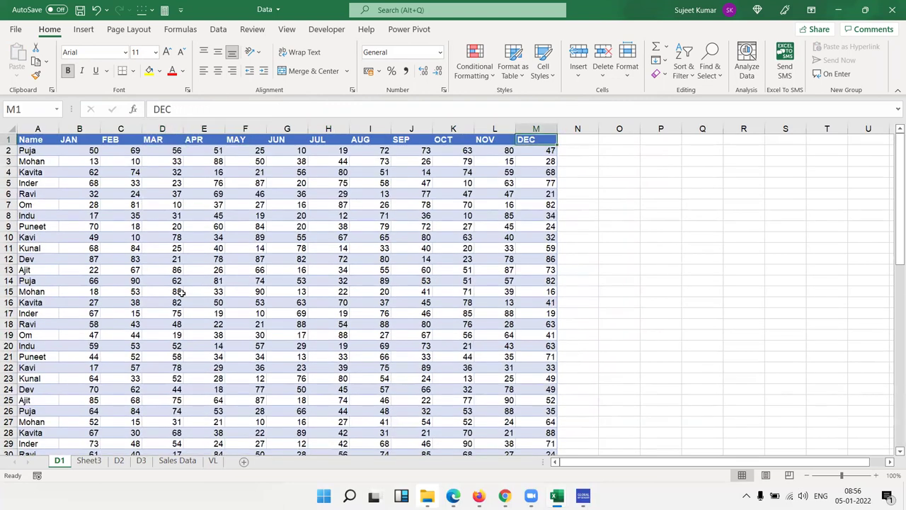
key(Right)
text(Tota)
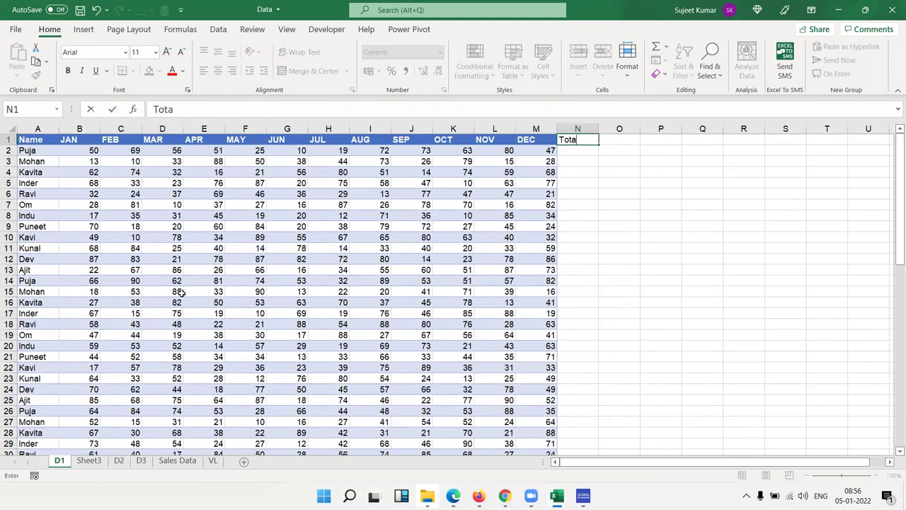
key(Return)
key(alt+equal)
key(Return)
key(Up)
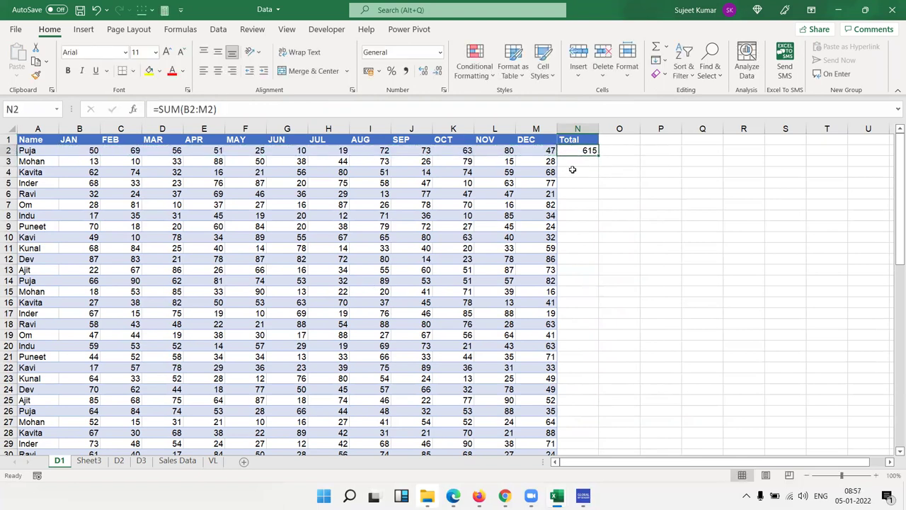
double_click(599, 157)
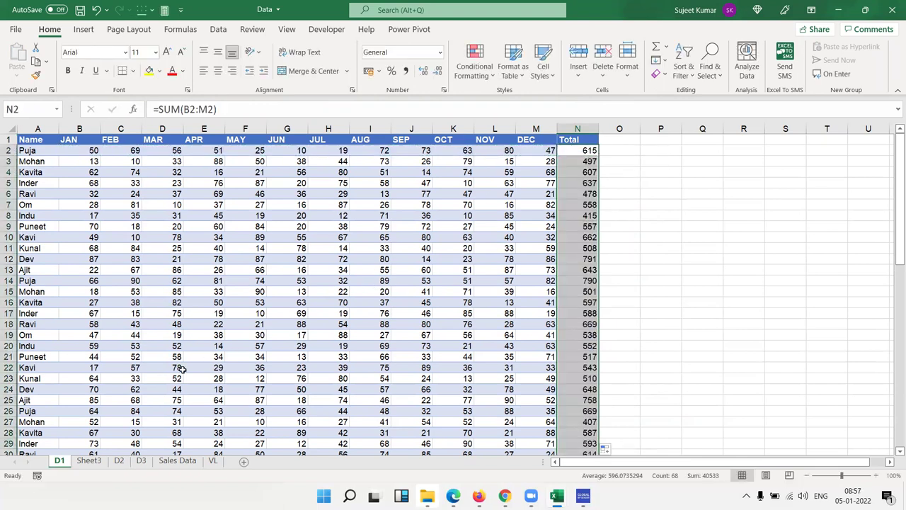
Refresh the Sheet3 PivotTable, then review the D1 table and its new Total column
click(89, 461)
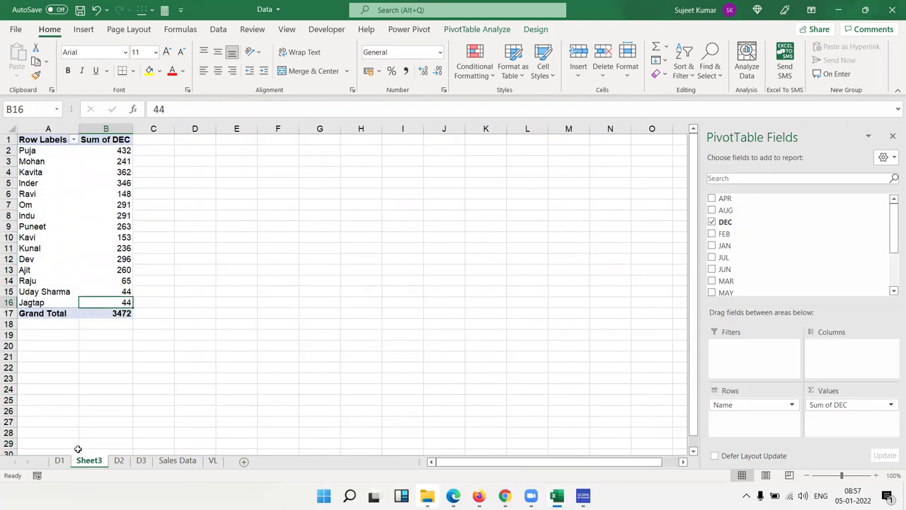
right_click(125, 201)
click(159, 261)
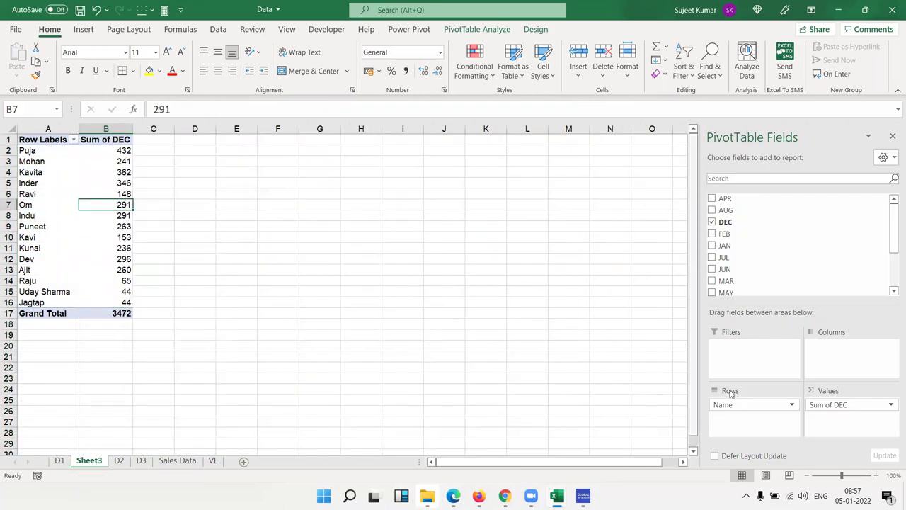
scroll(768, 237, down, 2)
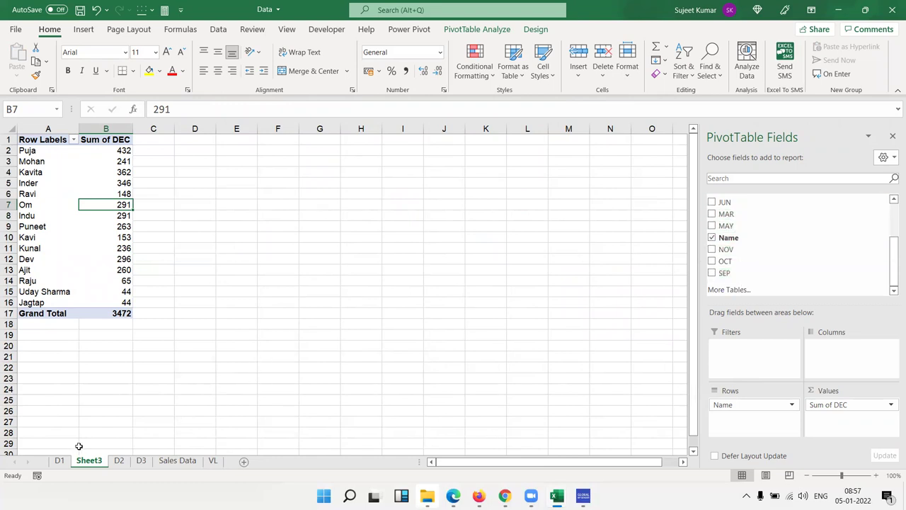
click(59, 461)
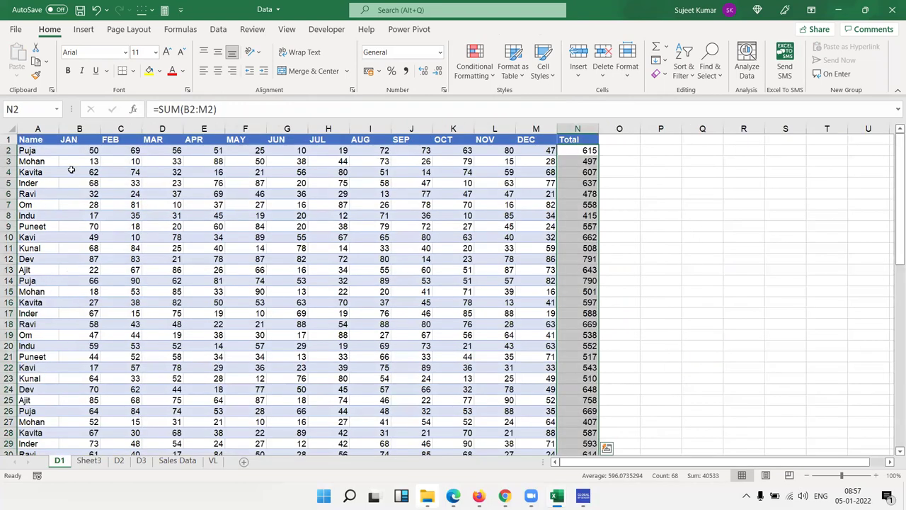
drag(62, 145, 579, 171)
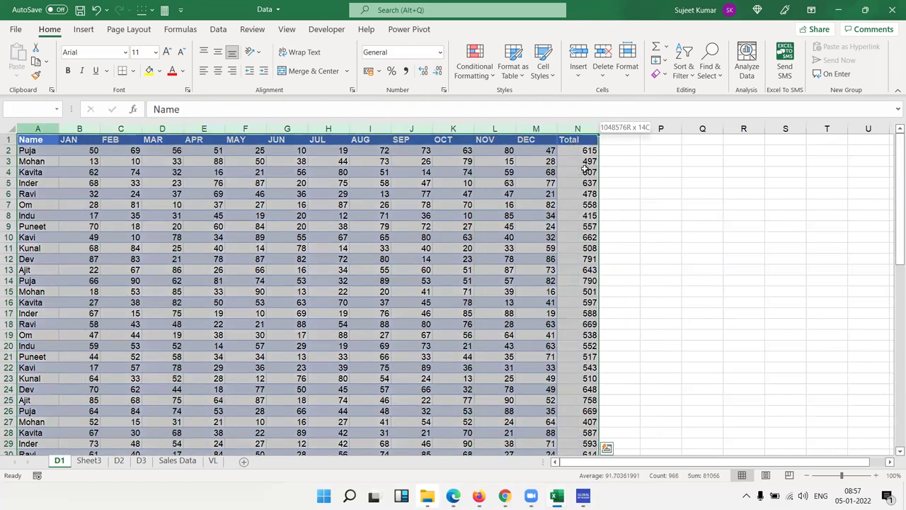
click(579, 129)
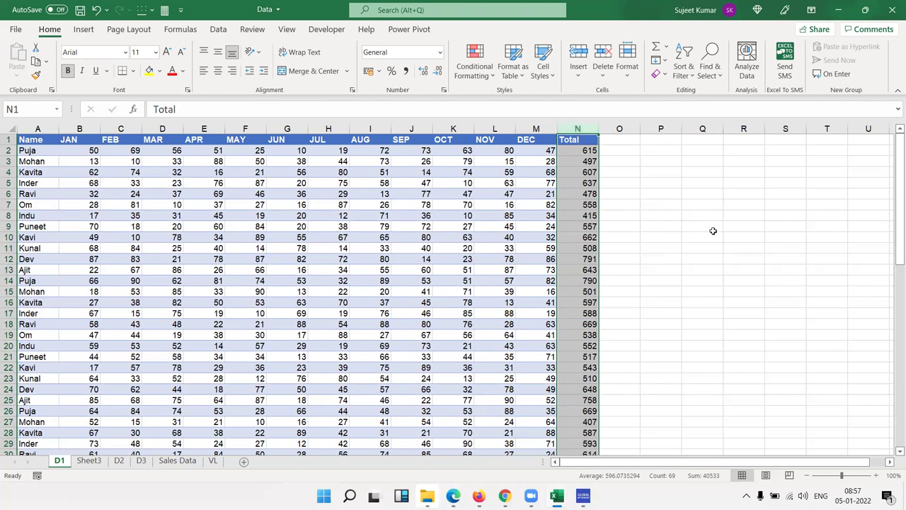
click(669, 195)
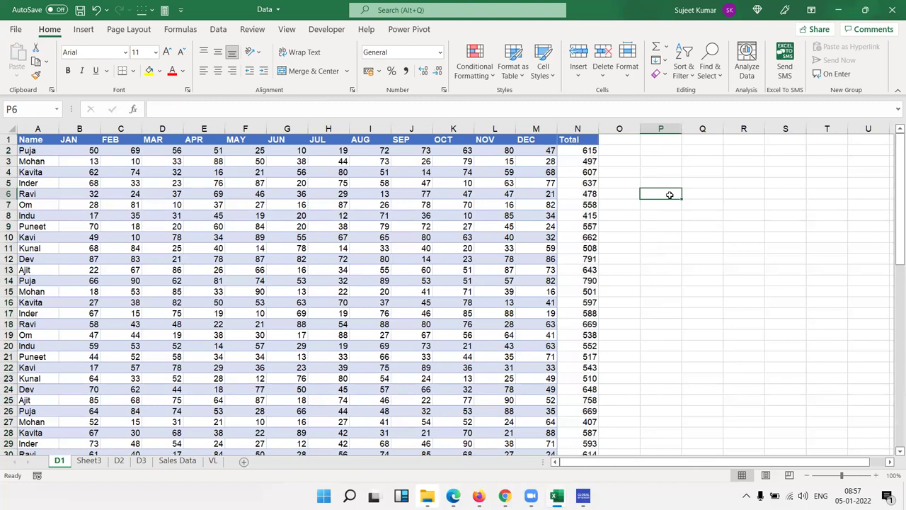
Enter =OFFSET(A1,0,0,COUNTA(A:A),COUNTA(1:1)) in cell P3
click(655, 165)
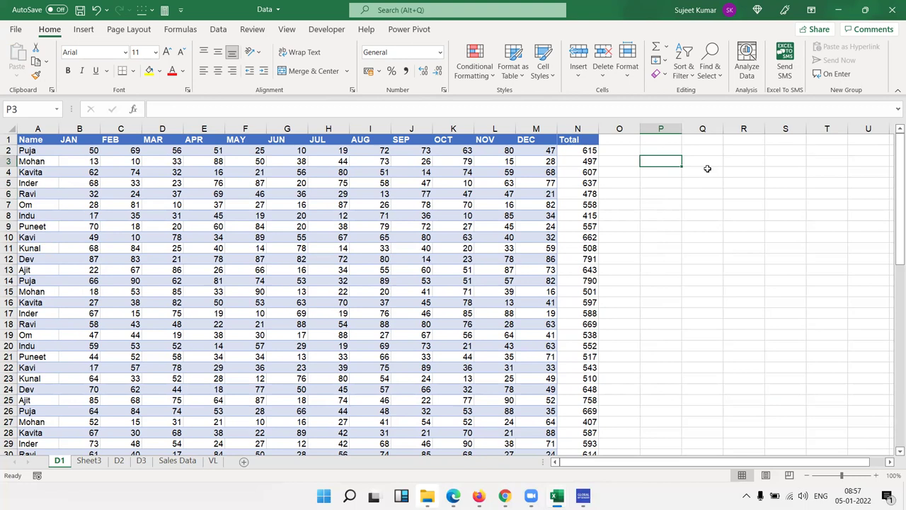
text(=)
key(Escape)
text(=off)
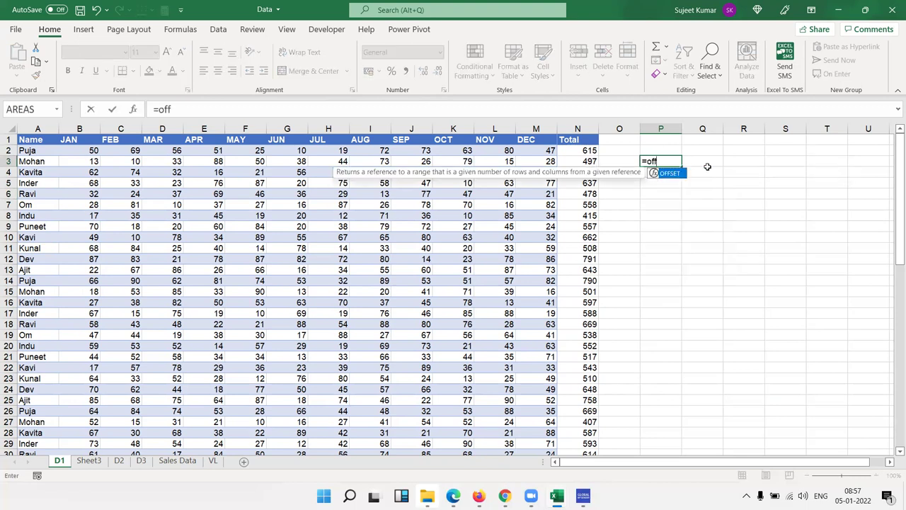
key(Tab)
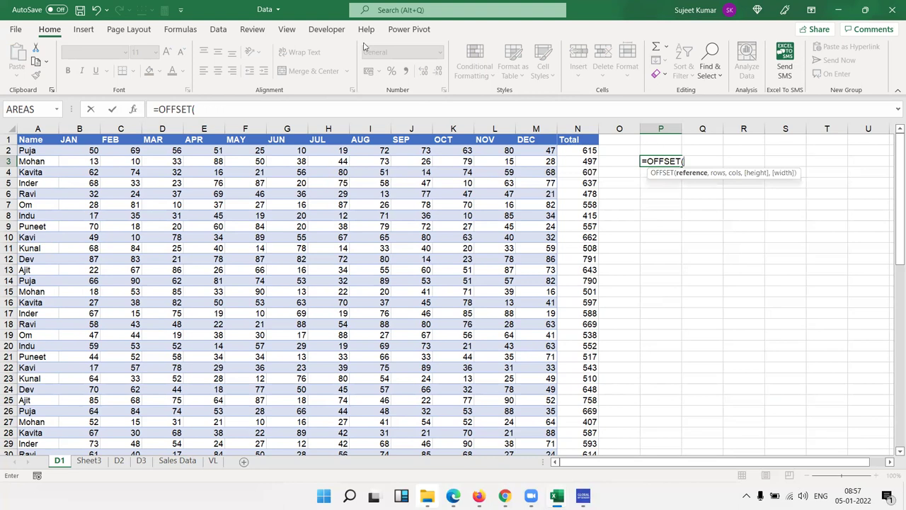
click(43, 139)
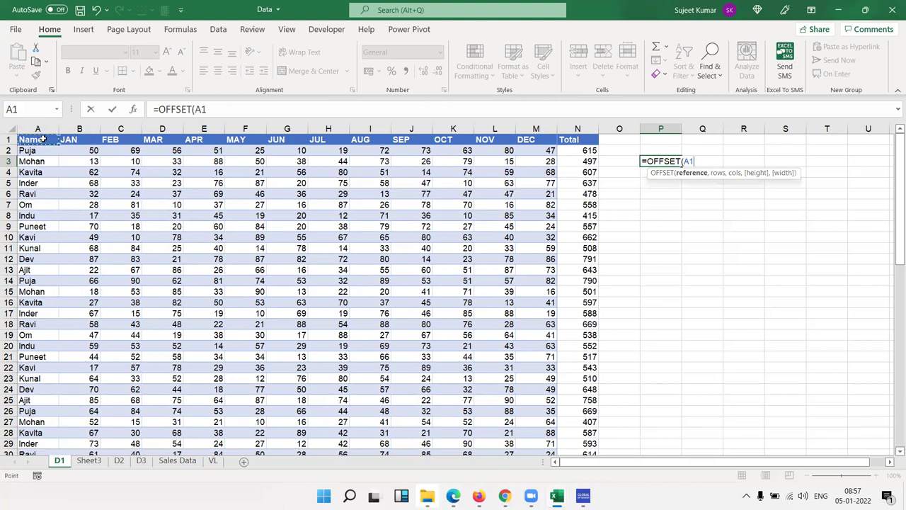
text(,0)
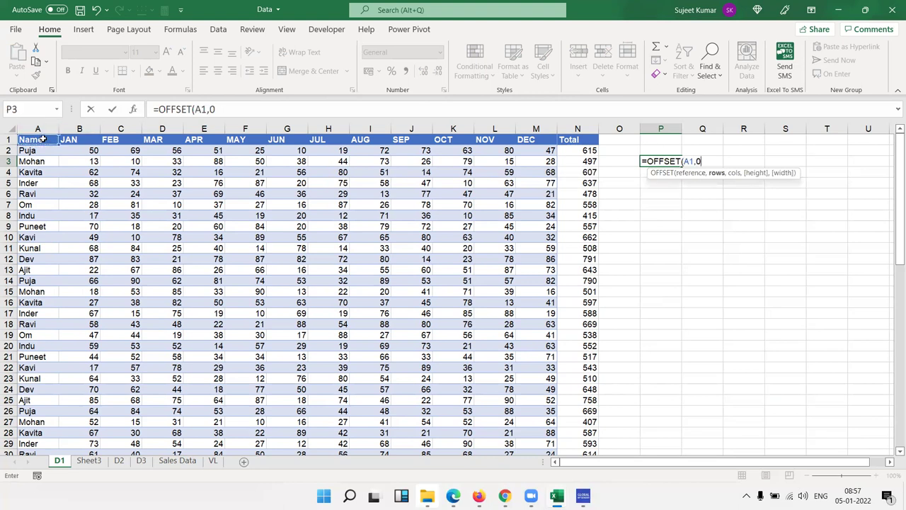
text(,0,)
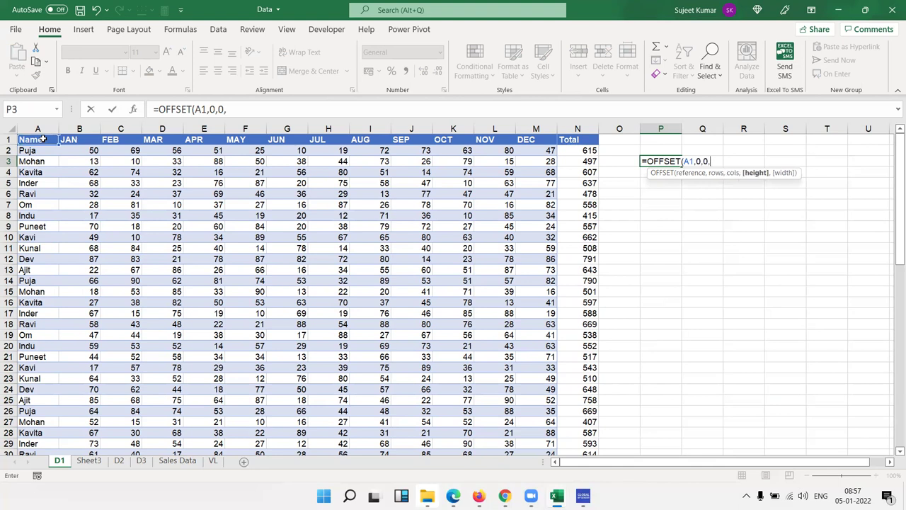
text(coutn)
key(BackSpace)
key(BackSpace)
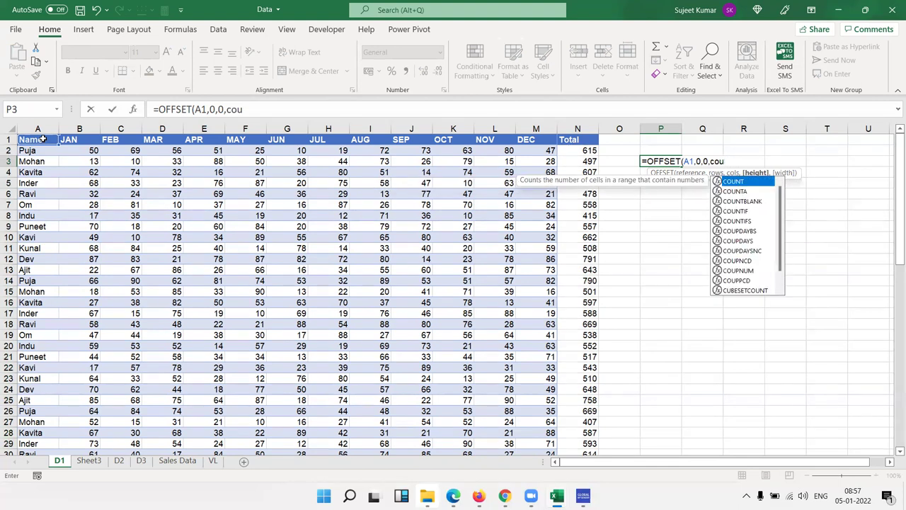
key(Down)
key(Tab)
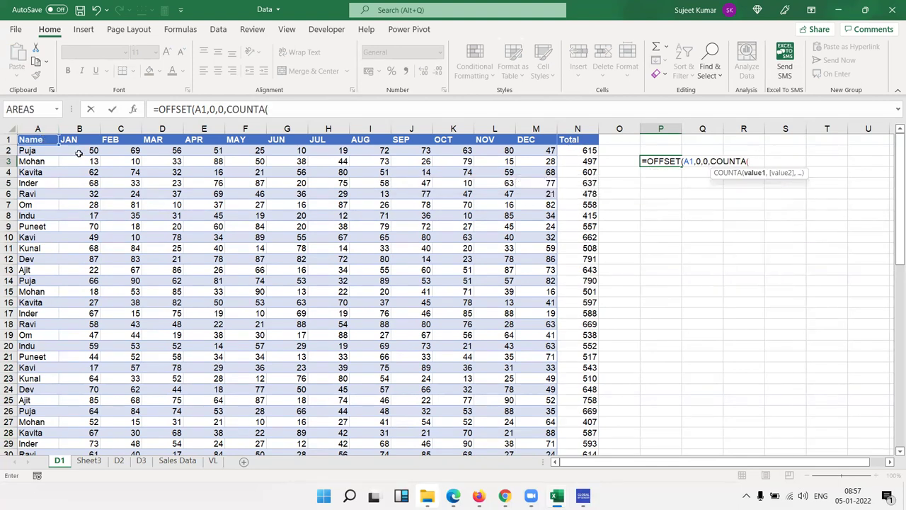
click(40, 128)
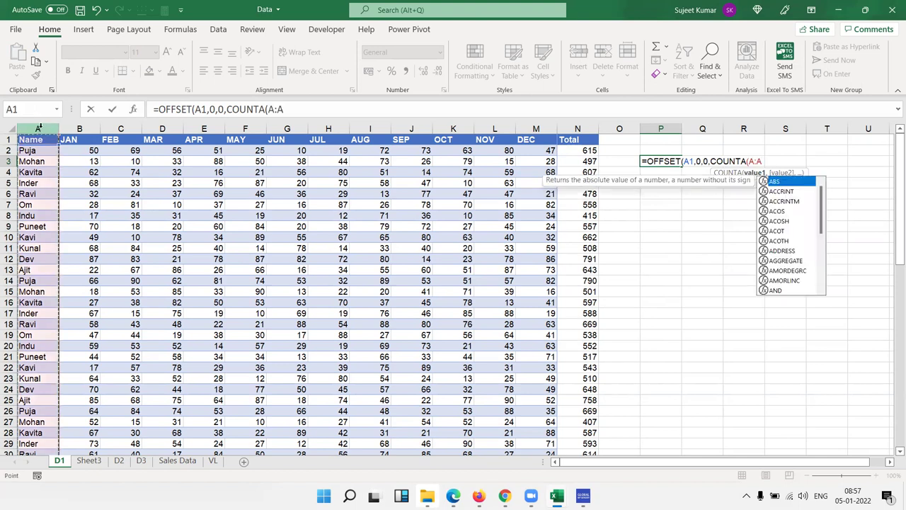
text(),)
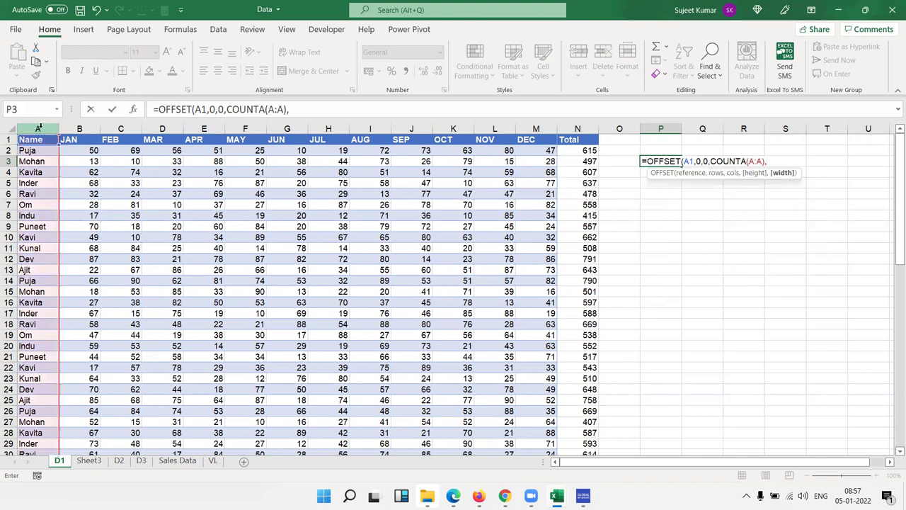
text(c)
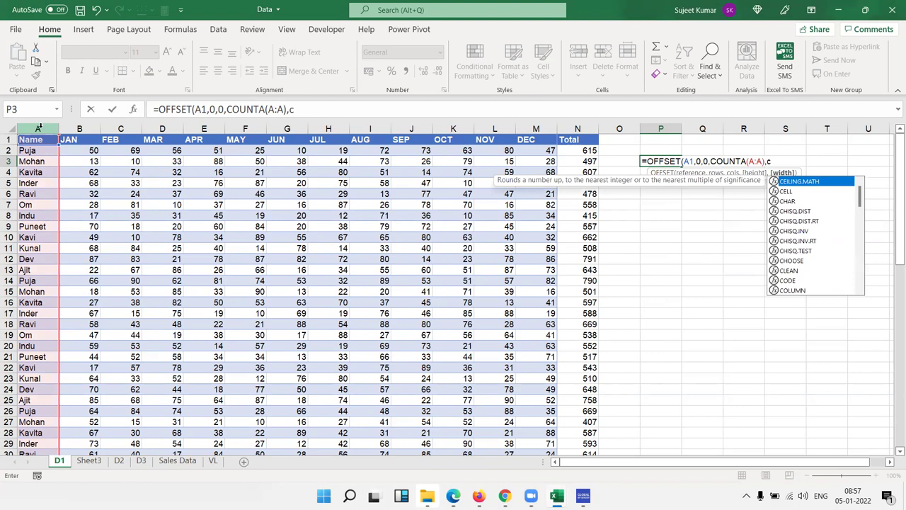
text(ount)
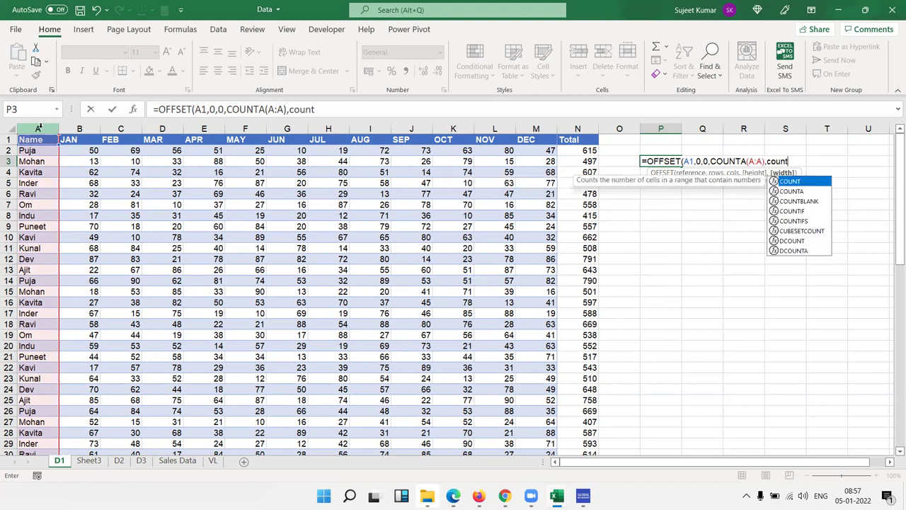
key(Tab)
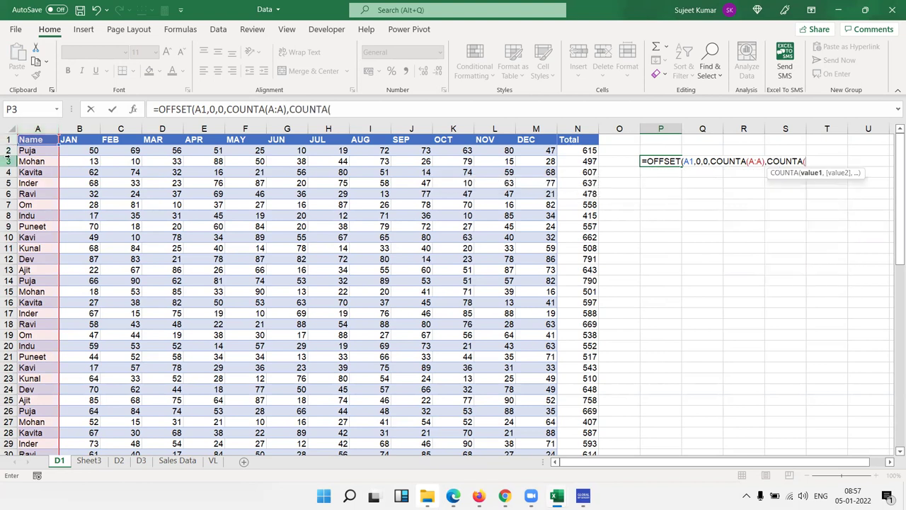
click(7, 138)
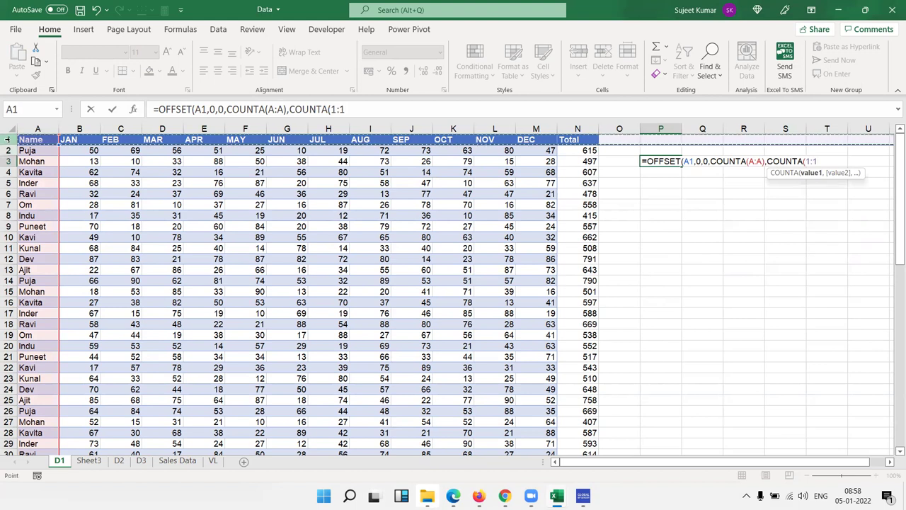
text())
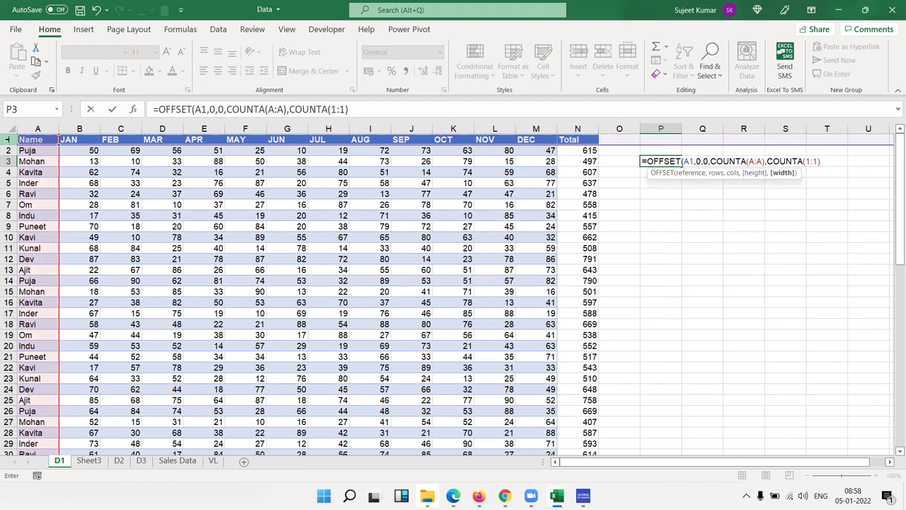
key(Return)
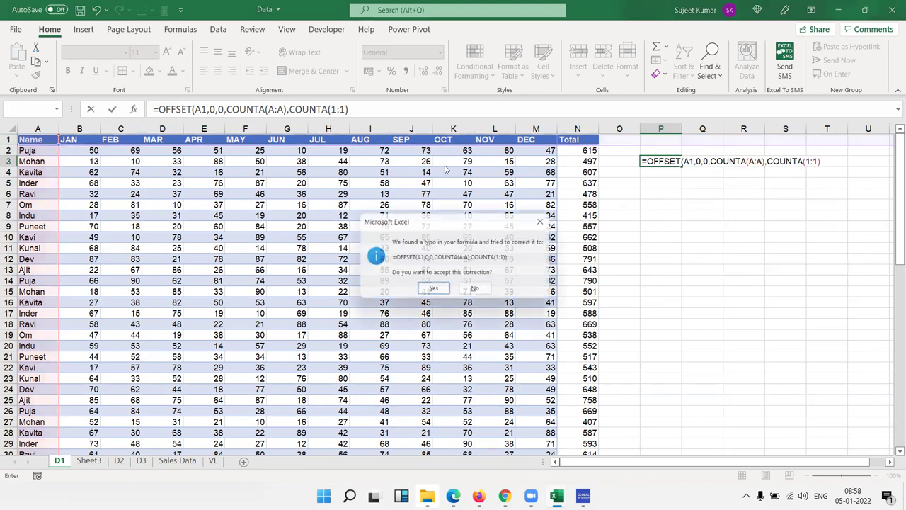
Accept the suggested correction and copy the OFFSET formula text from P3
key(Return)
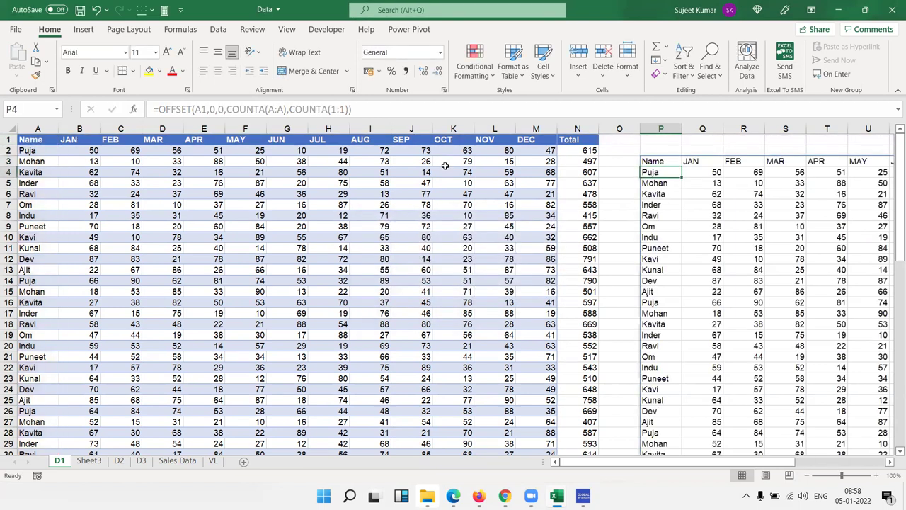
key(Up)
key(F2)
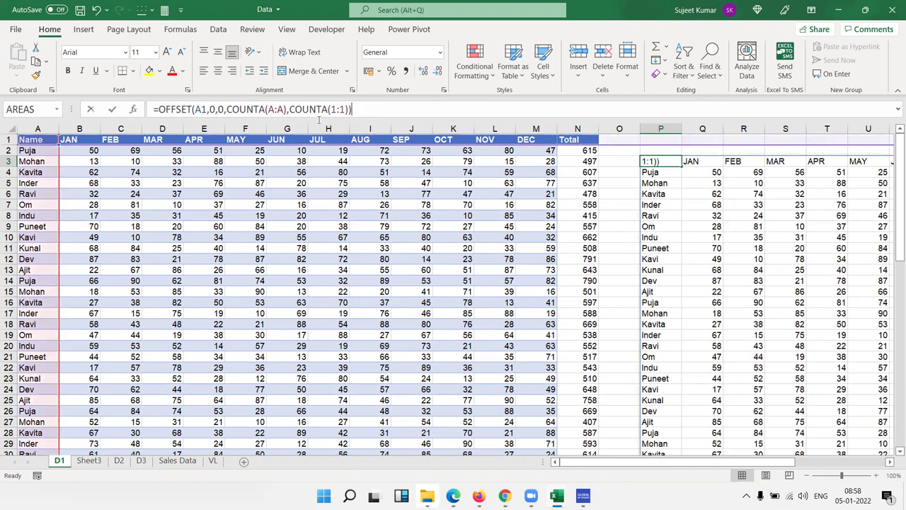
click(319, 117)
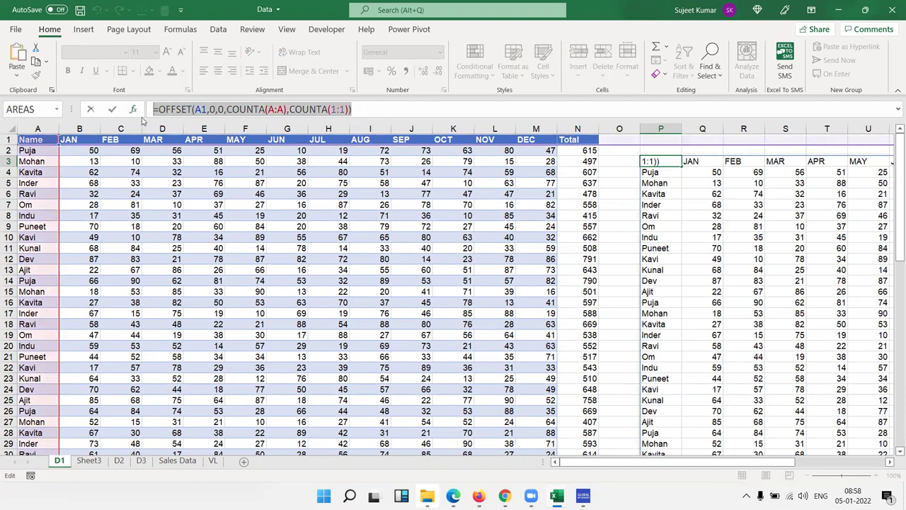
key(Escape)
Clear P3 and start a new name DT, pasting the copied OFFSET formula as its reference
key(Delete)
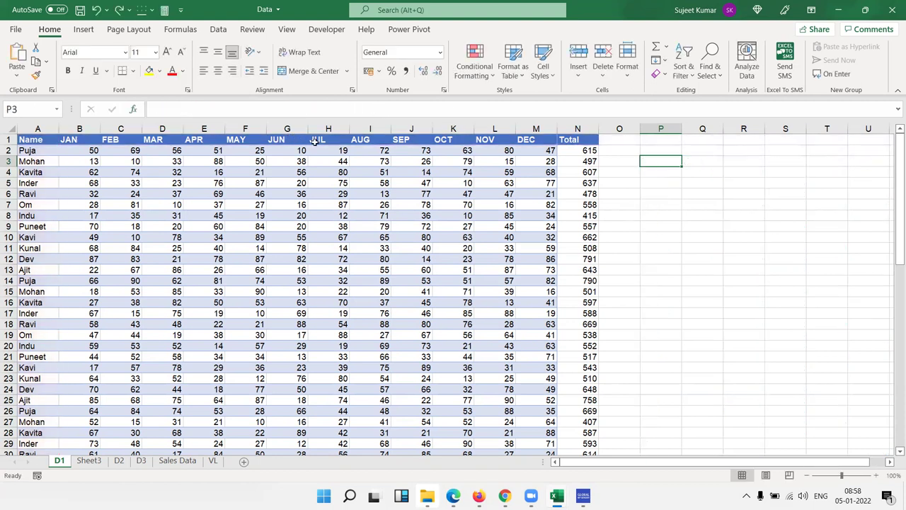
click(181, 30)
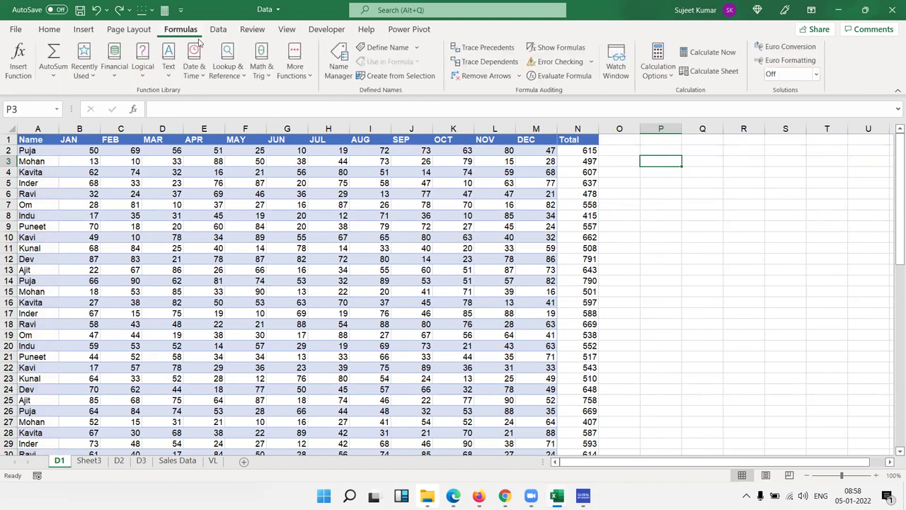
click(386, 47)
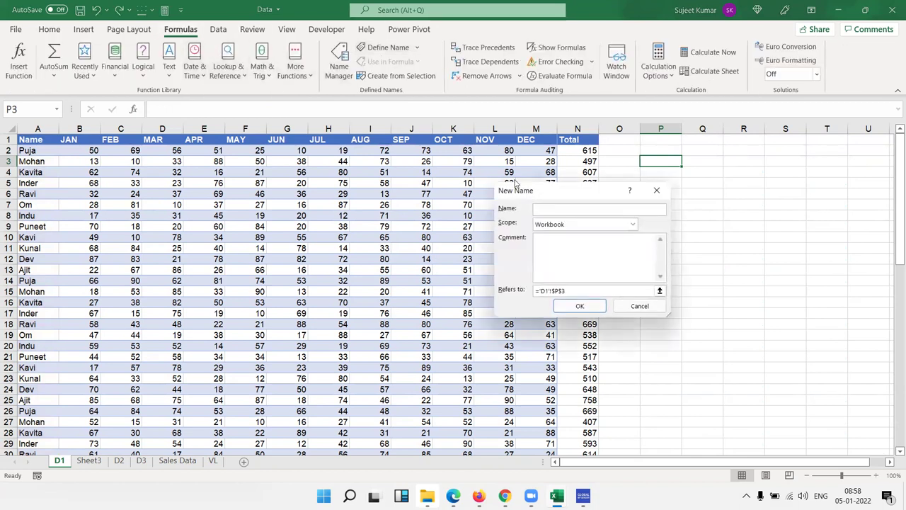
text(DT)
click(578, 290)
key(F2)
text(=)
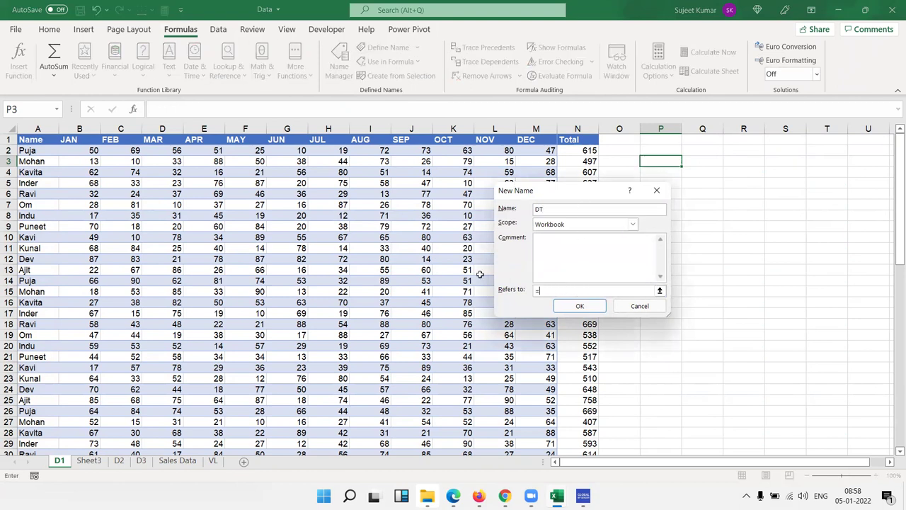
key(ctrl+v)
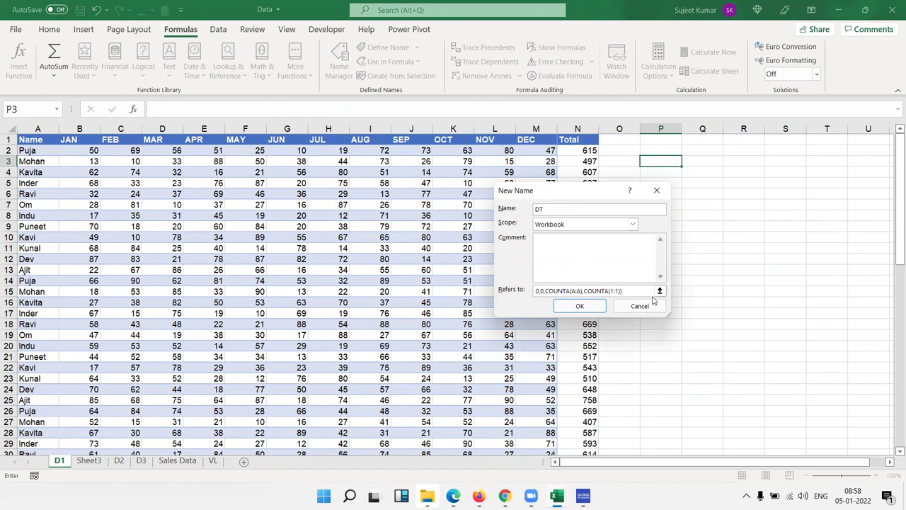
Make the references absolute ($A$1, $A:$A, $1:$1) and save the DT name
click(660, 292)
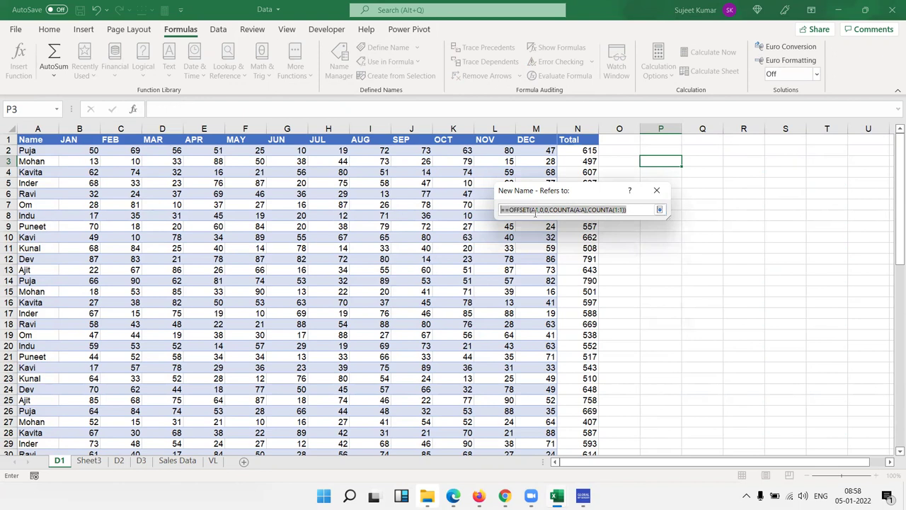
click(505, 210)
key(BackSpace)
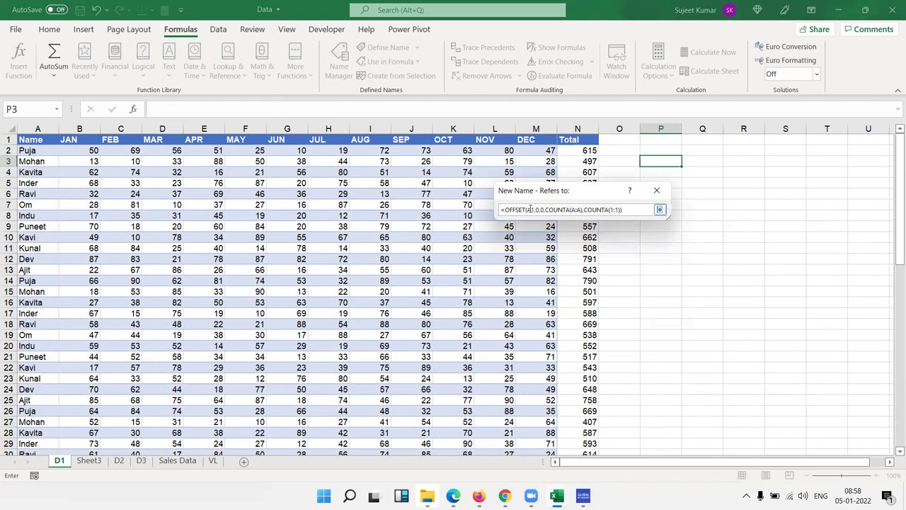
click(537, 211)
key(F4)
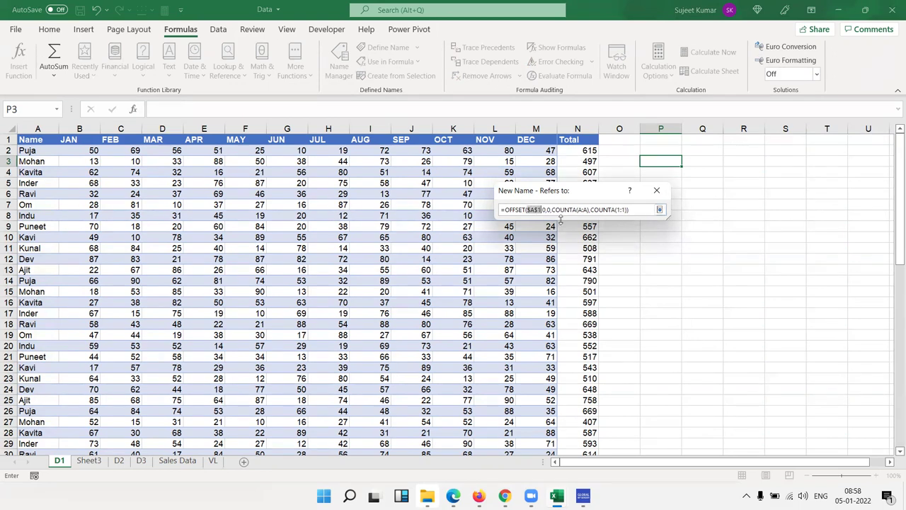
click(582, 210)
key(F4)
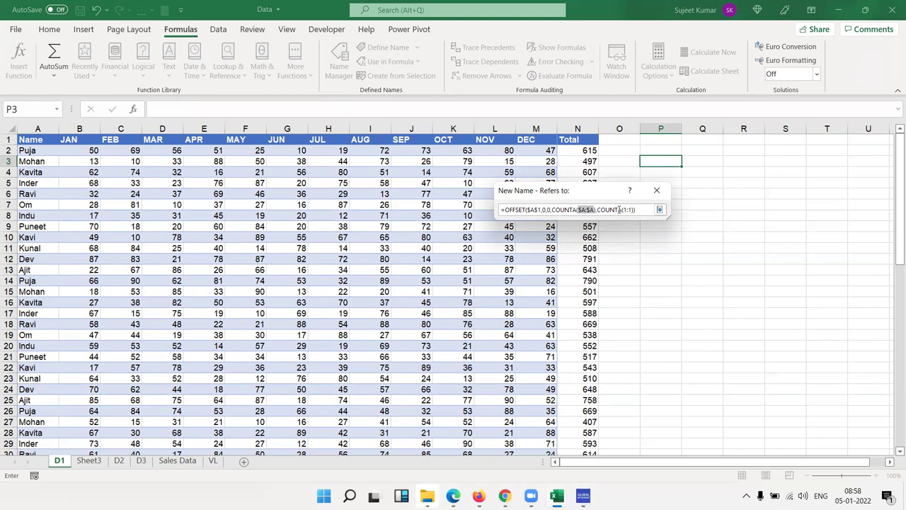
click(624, 210)
key(F4)
click(660, 211)
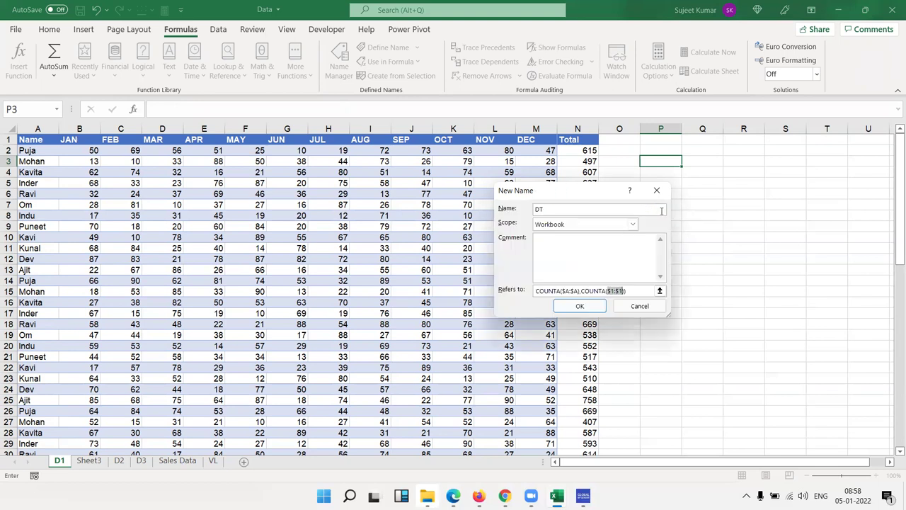
click(580, 306)
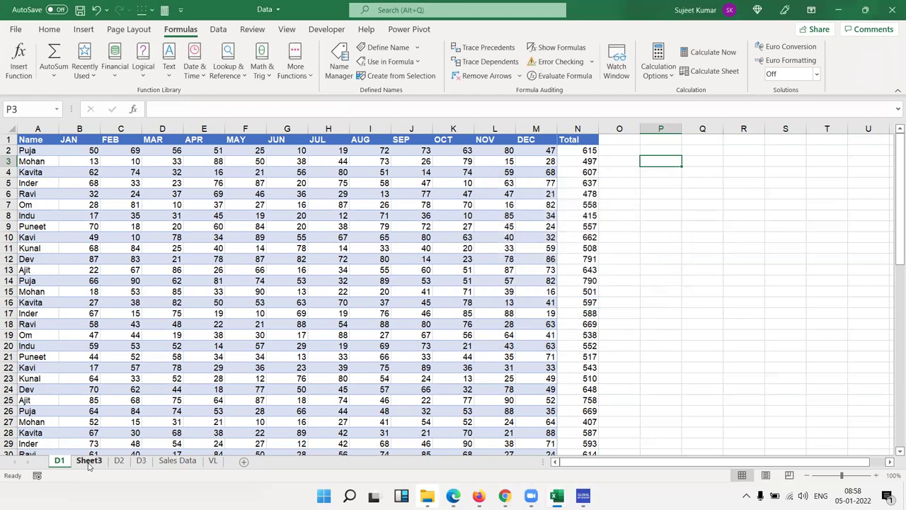
Delete the old PivotTable in columns A:B of Sheet3
click(89, 460)
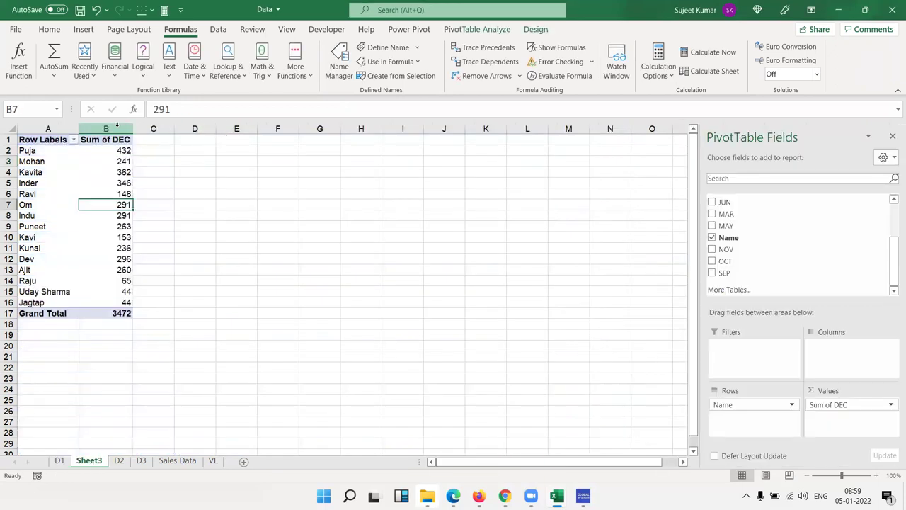
drag(117, 125, 56, 126)
key(Delete)
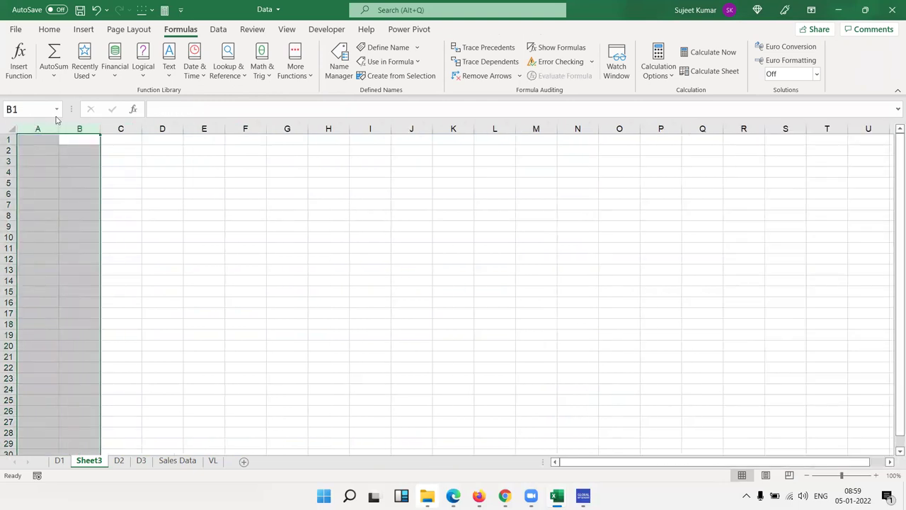
Try creating a PivotTable from range D1 at A2, then dismiss the resulting error
click(42, 148)
click(83, 29)
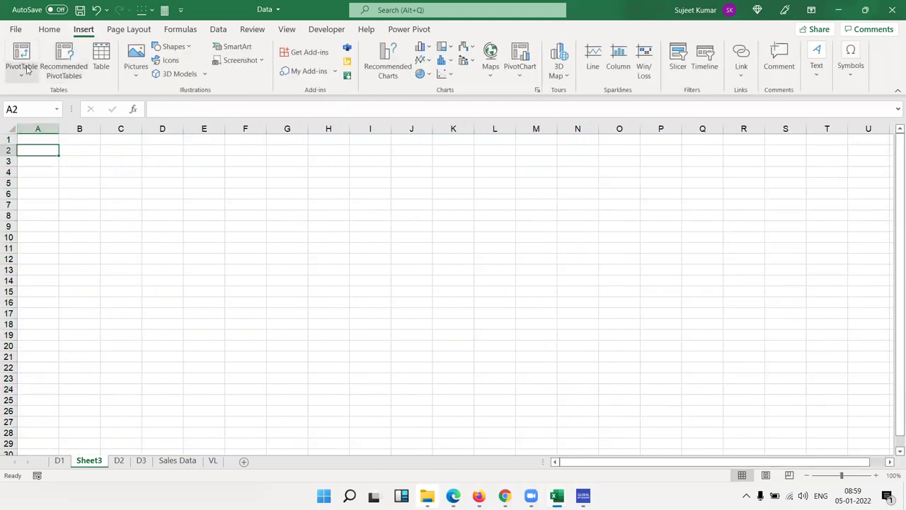
click(27, 69)
click(26, 92)
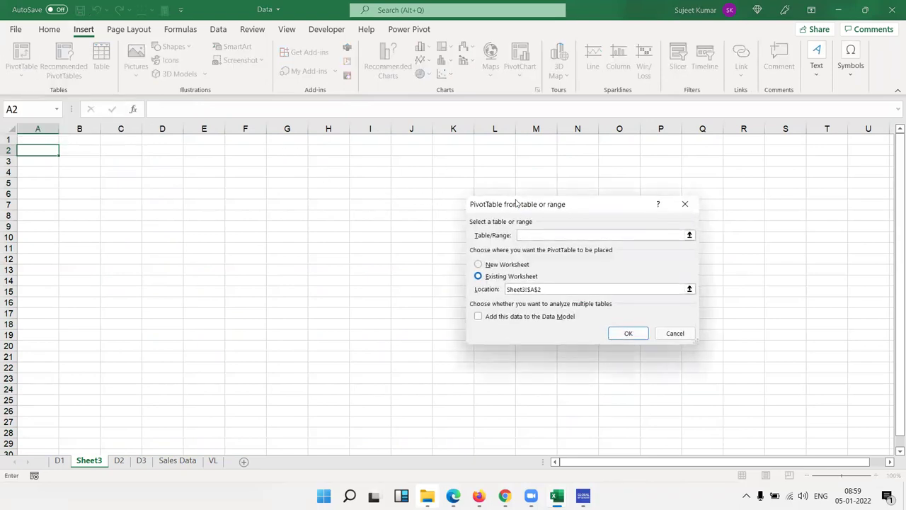
drag(516, 204, 201, 117)
text(D)
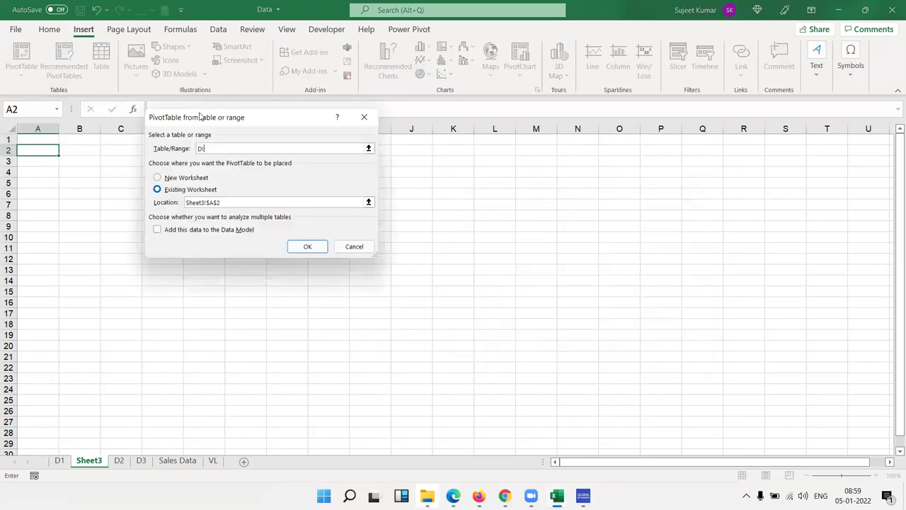
text(1)
click(315, 249)
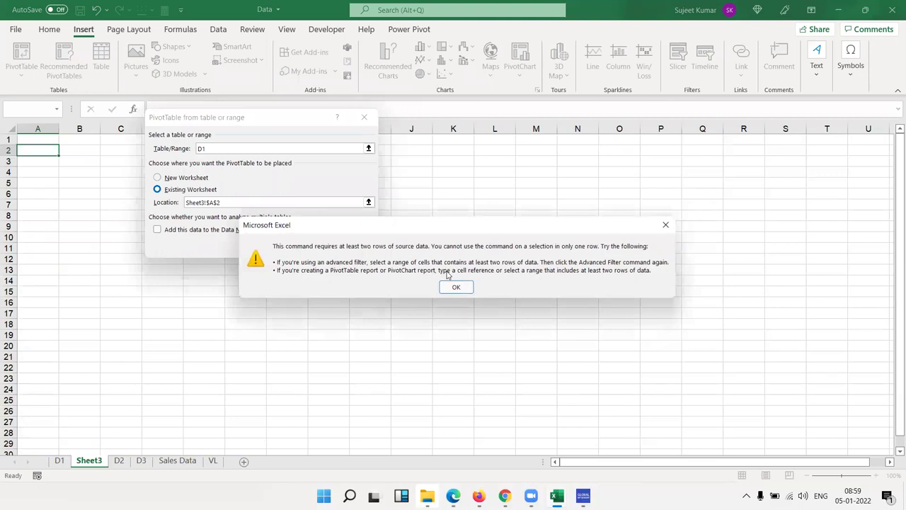
key(Escape)
key(Escape)
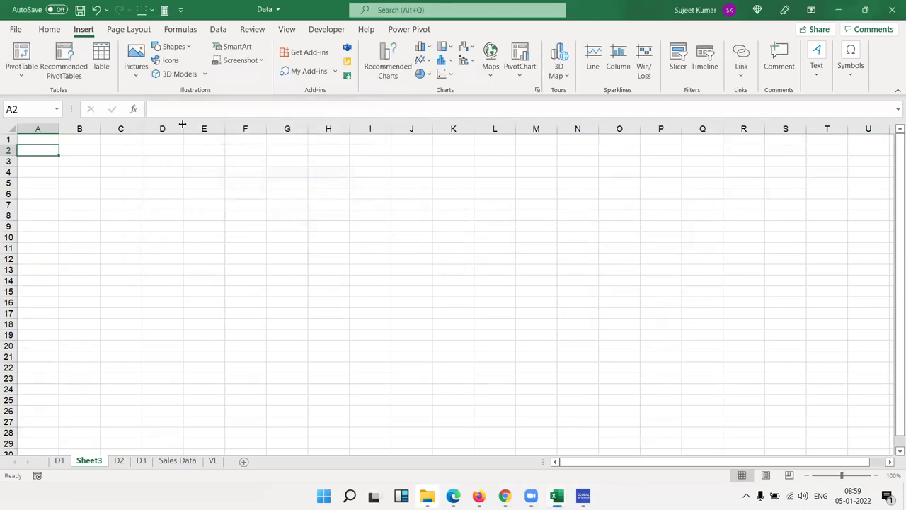
Check in Name Manager that the DT name exists, then close it
click(180, 29)
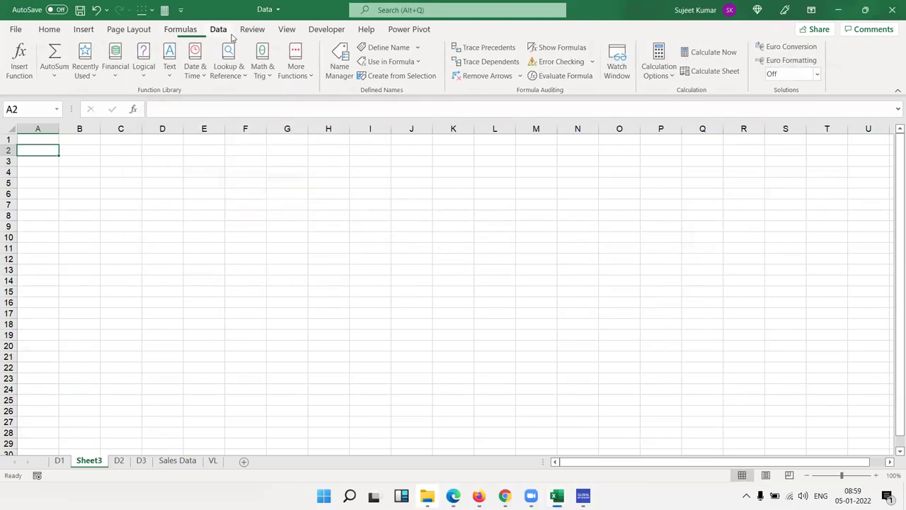
click(228, 31)
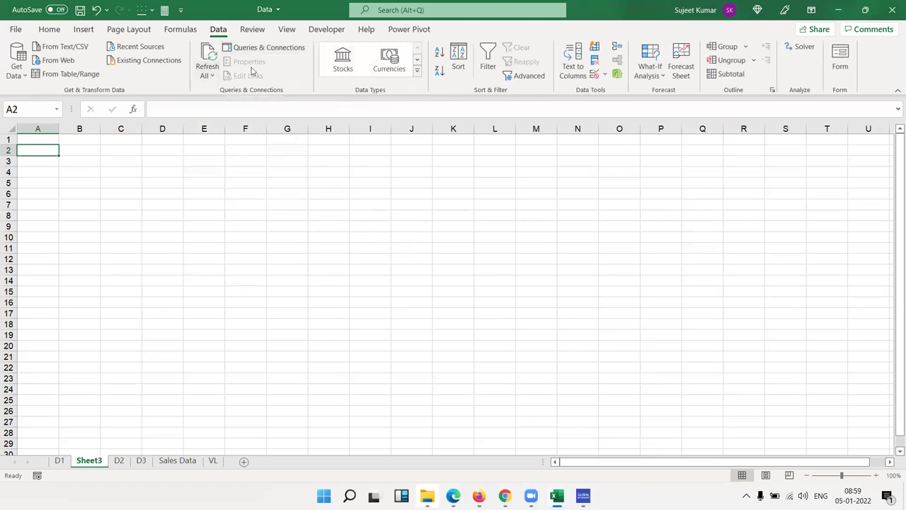
click(182, 32)
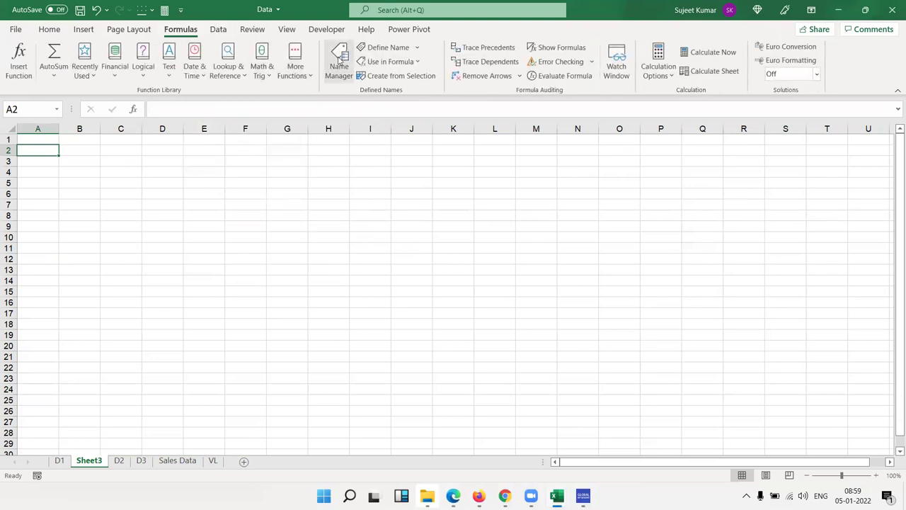
click(340, 63)
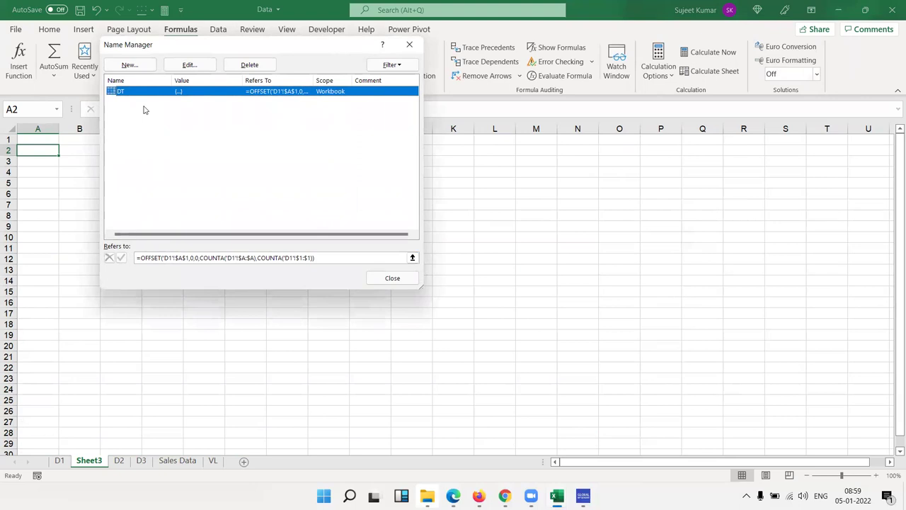
click(410, 46)
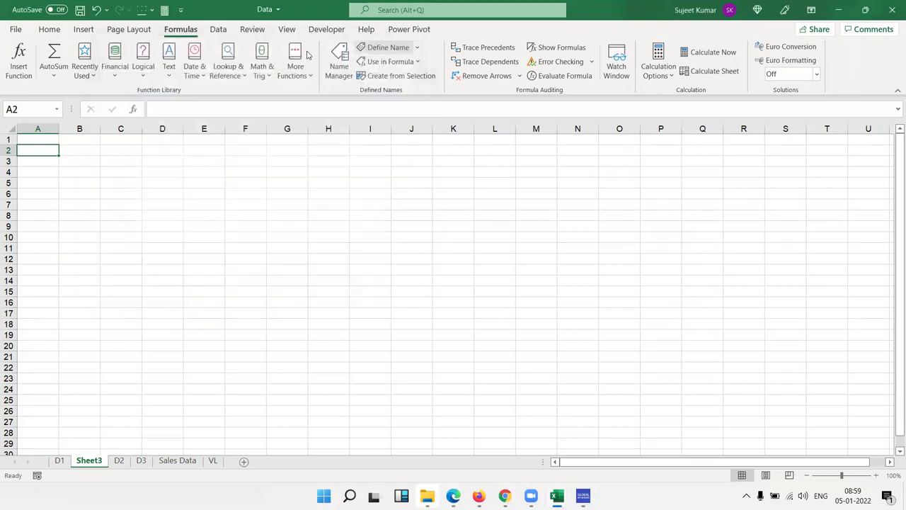
Create a PivotTable from DT with Name as rows and Sum of Total as values (Grand Total 40533)
click(83, 29)
click(21, 58)
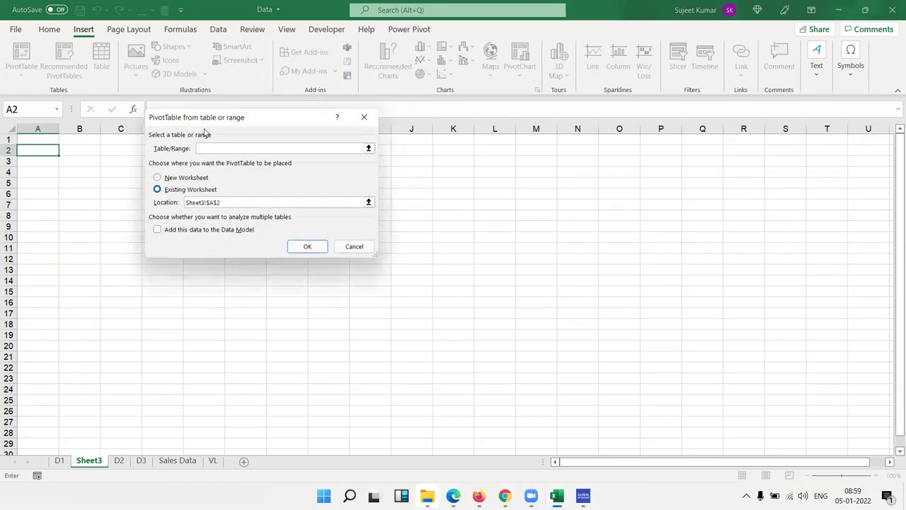
text(D)
text(T)
click(320, 249)
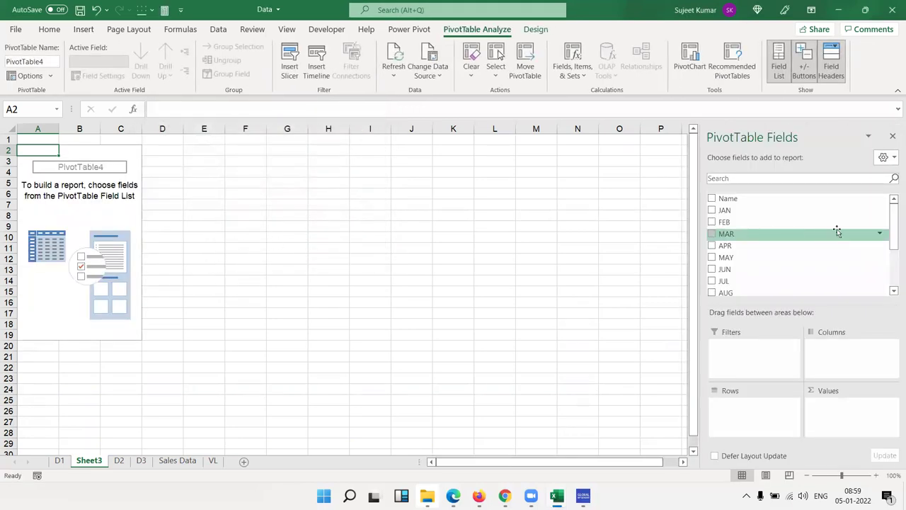
drag(783, 201, 779, 401)
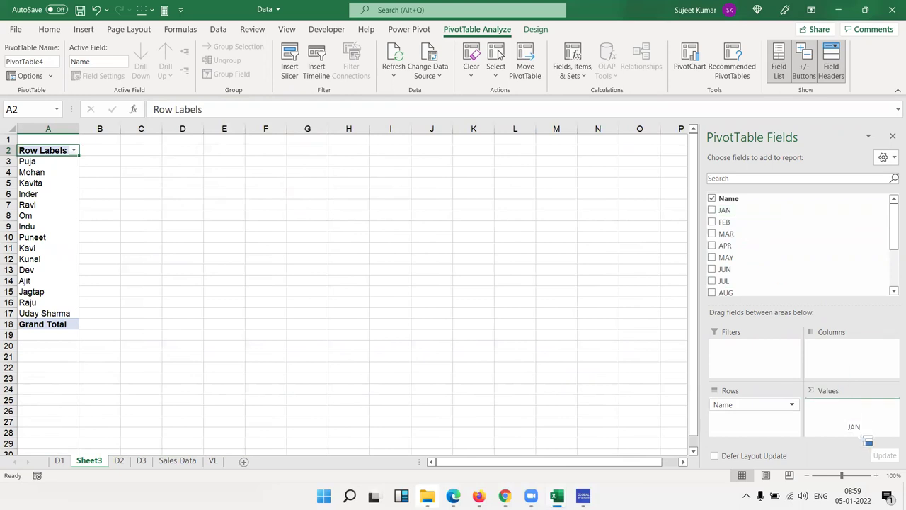
scroll(750, 227, down, 3)
drag(727, 273, 819, 406)
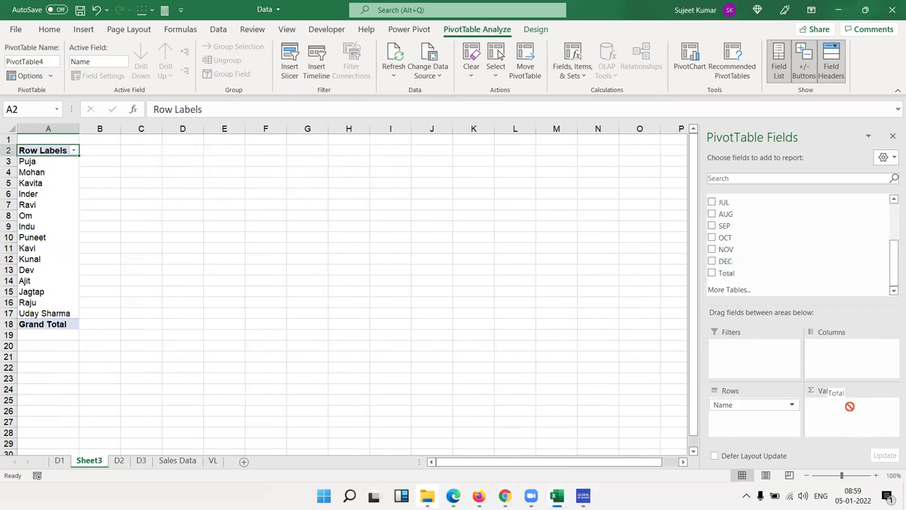
click(60, 460)
Head column O 'GST' and fill =N2*18% down the D1 table
click(619, 140)
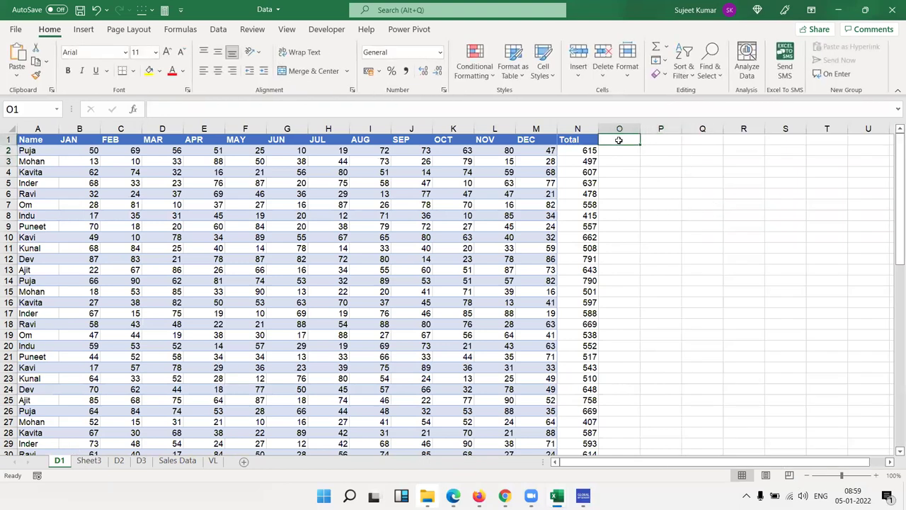
text(GST)
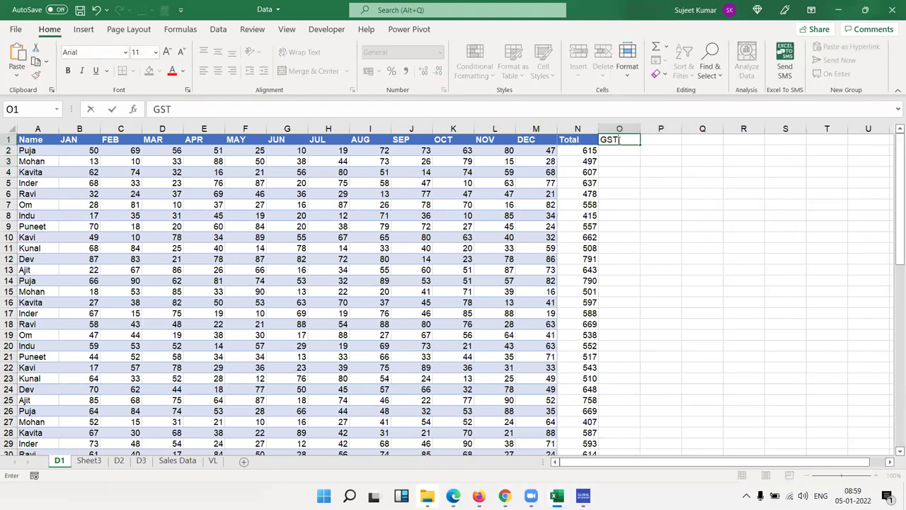
key(Return)
text(=)
key(Left)
text(*18%)
key(Return)
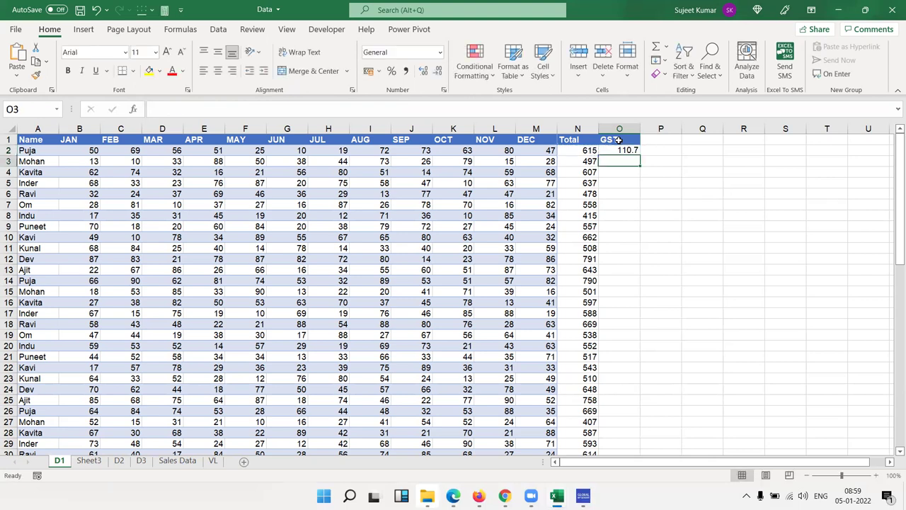
click(627, 150)
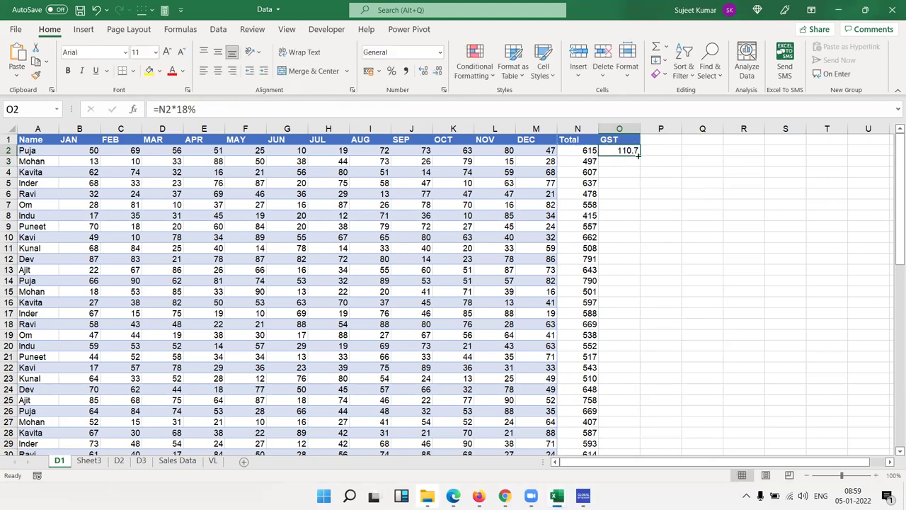
double_click(638, 154)
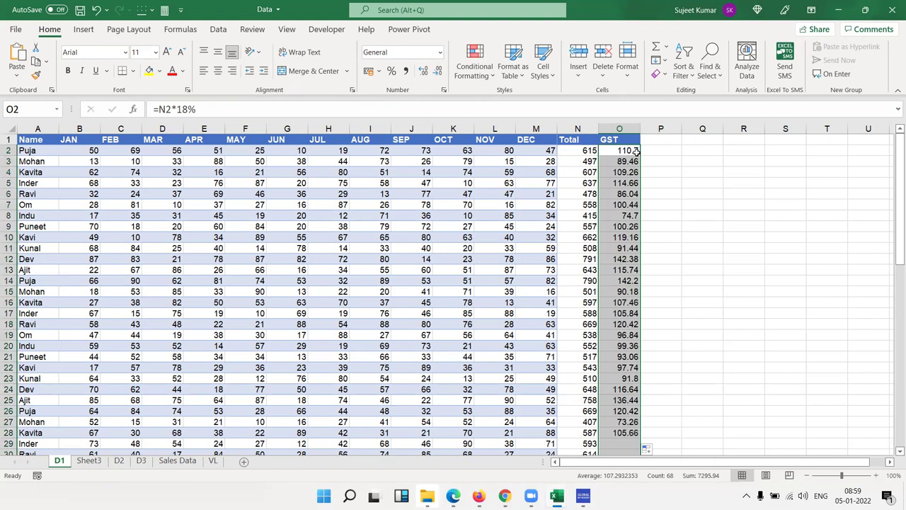
click(91, 461)
Refresh the Sheet3 PivotTable so the new GST field appears in its field list
right_click(105, 237)
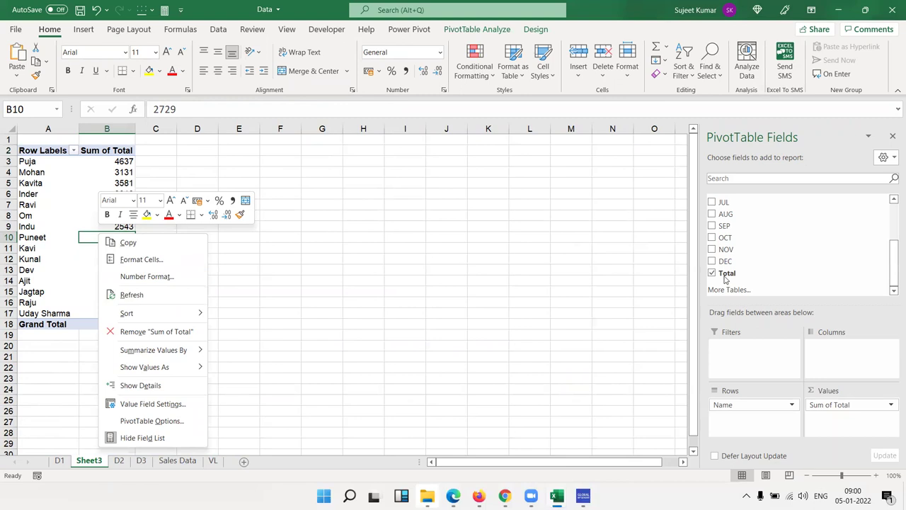
click(122, 294)
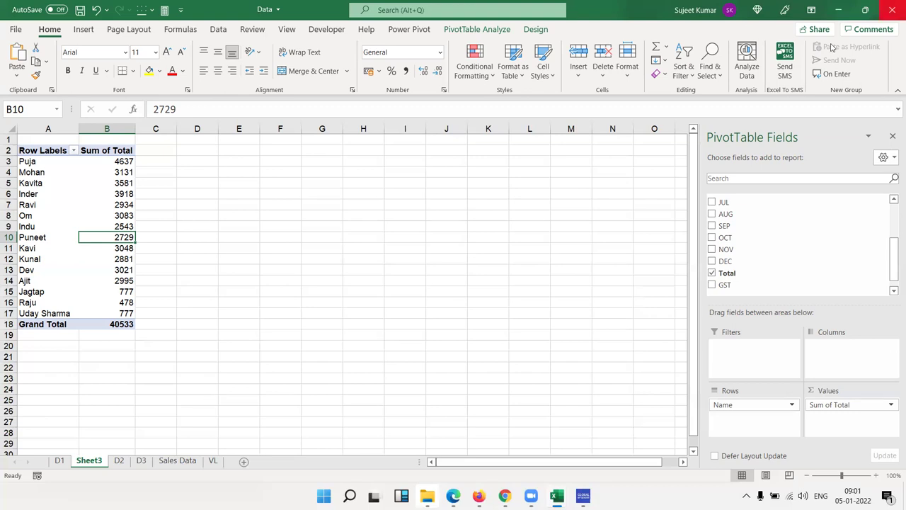
Close the Data.xlsm and Book2 workbooks without saving either
click(892, 10)
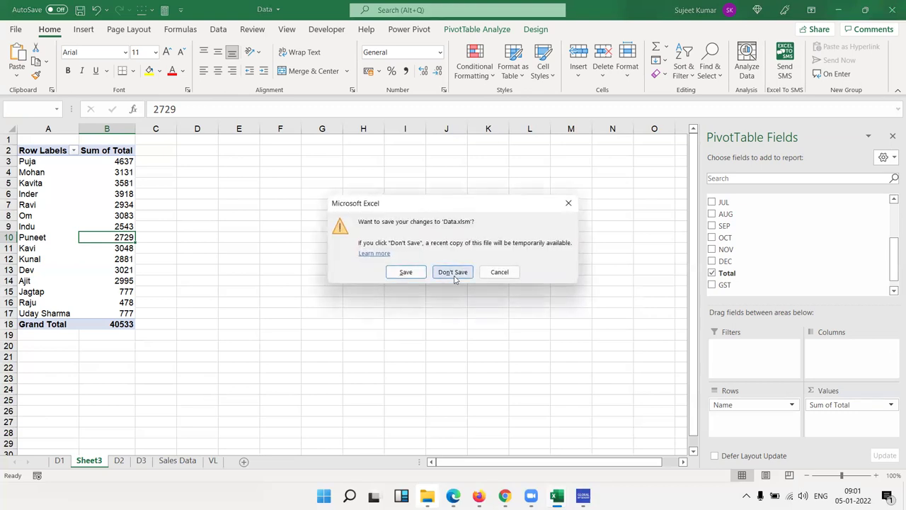
click(454, 273)
mouse_move(557, 496)
click(448, 451)
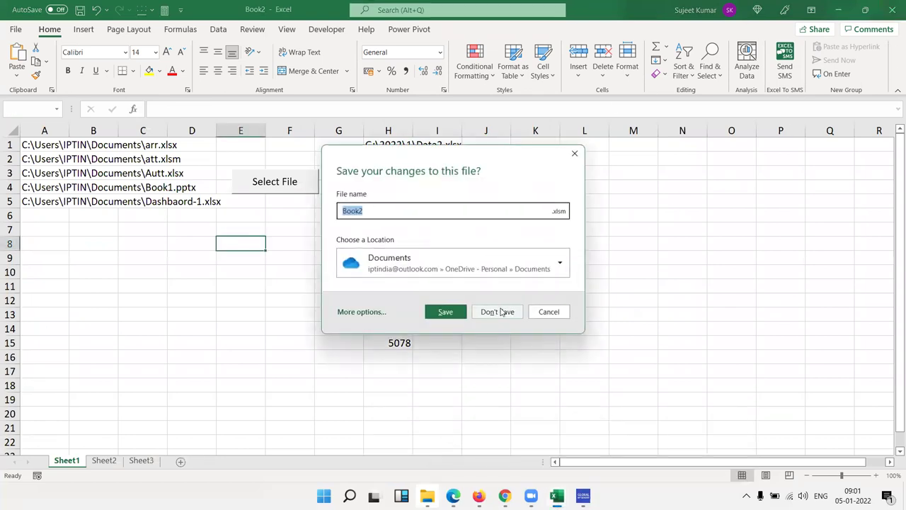
click(498, 309)
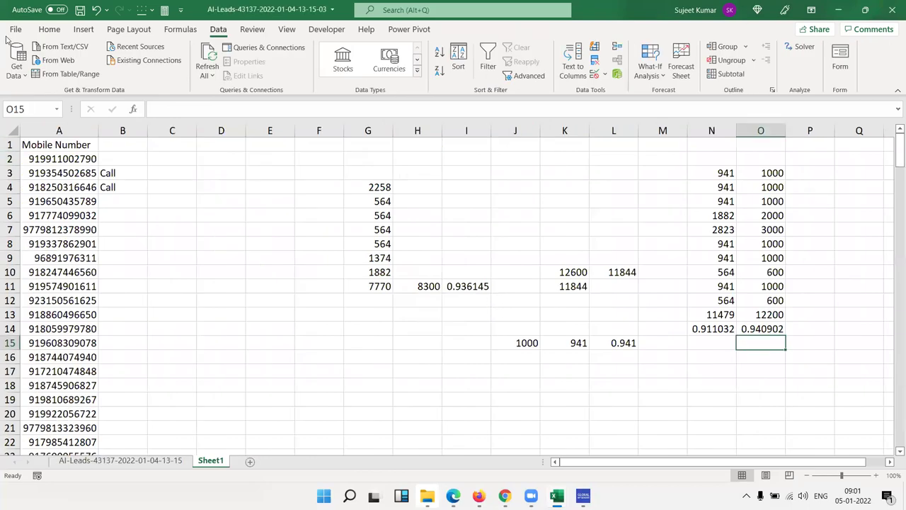
Create a new blank workbook, Book3
click(16, 28)
click(46, 83)
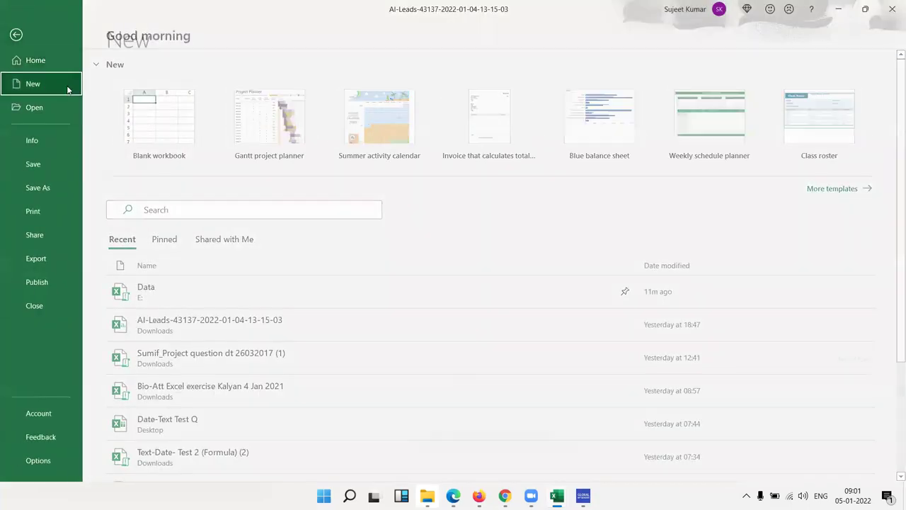
click(185, 142)
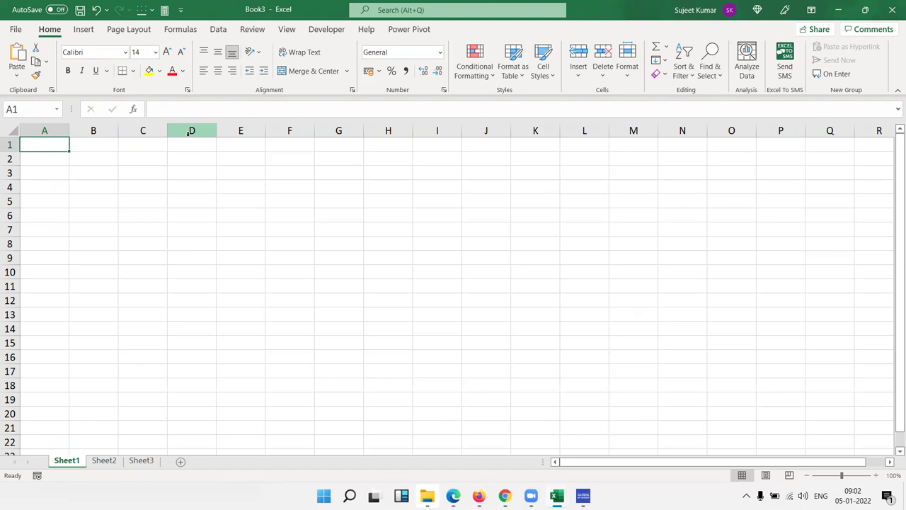
Start a PivotTable from an external data source, placed on the existing worksheet
click(81, 30)
click(21, 53)
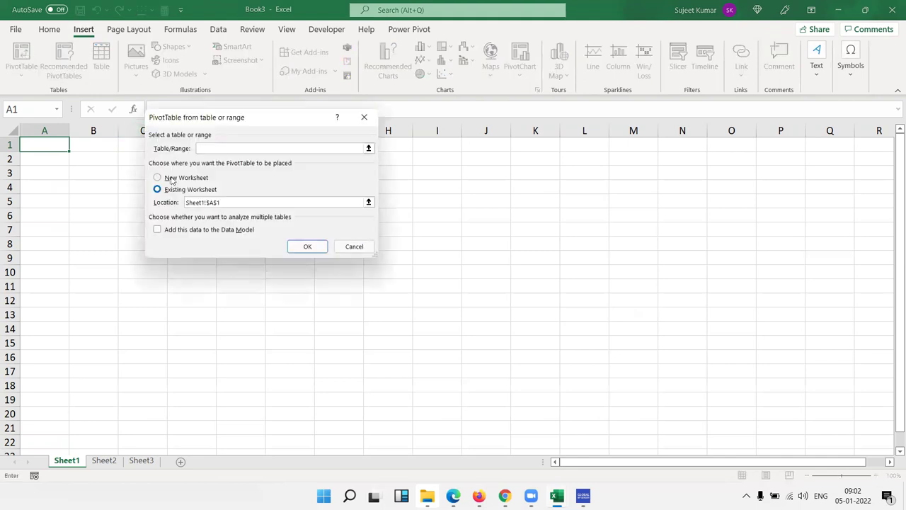
click(364, 116)
click(8, 69)
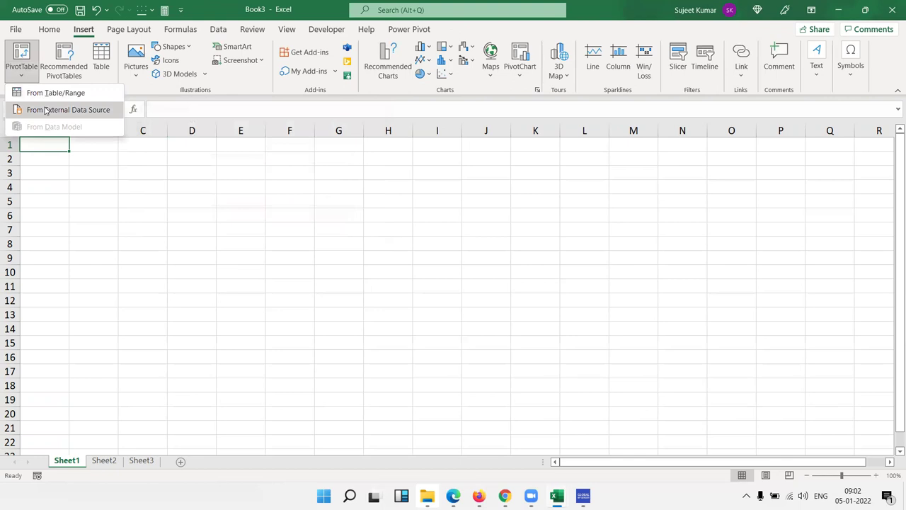
key(Escape)
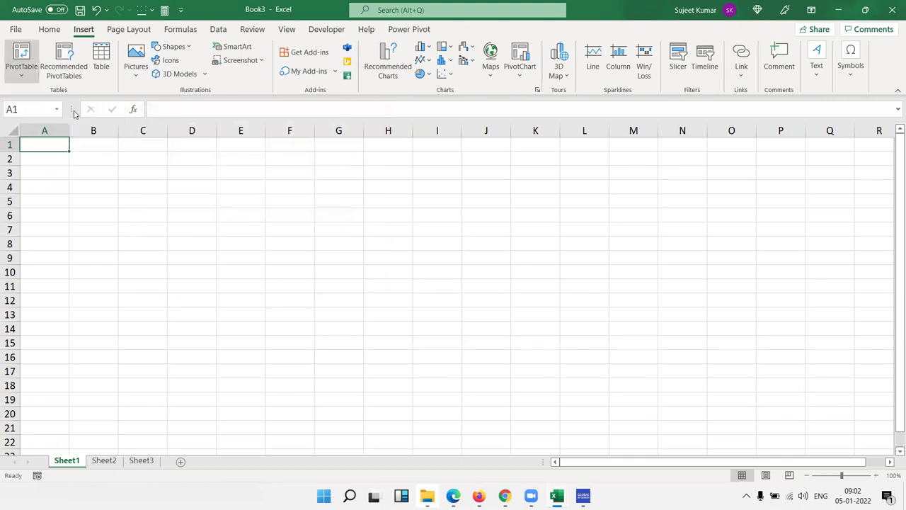
click(168, 186)
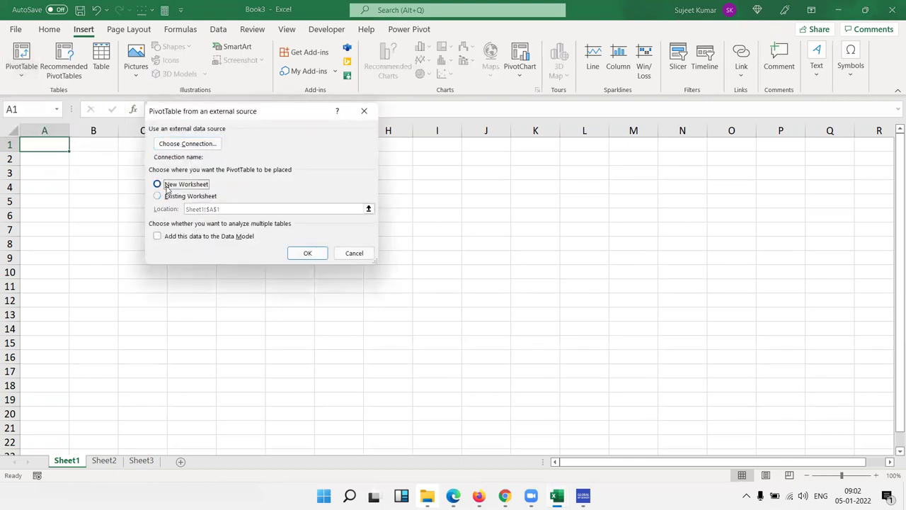
click(168, 196)
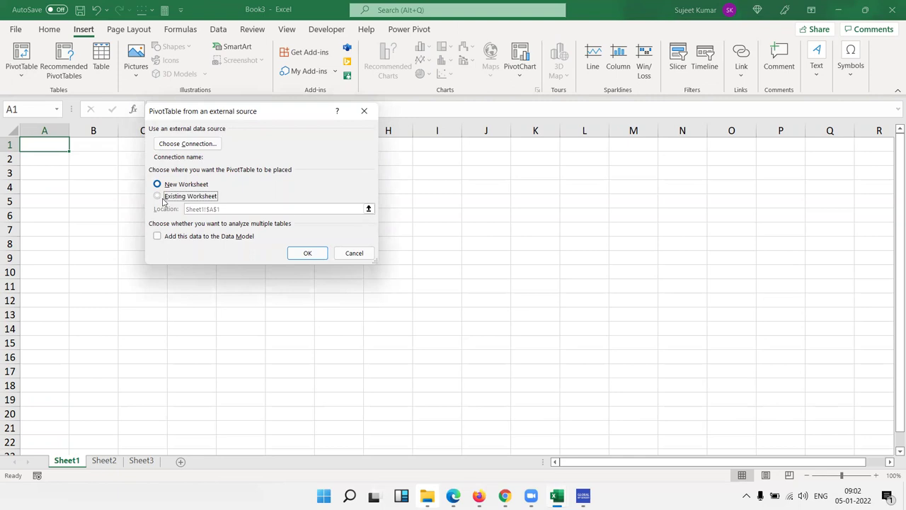
click(185, 146)
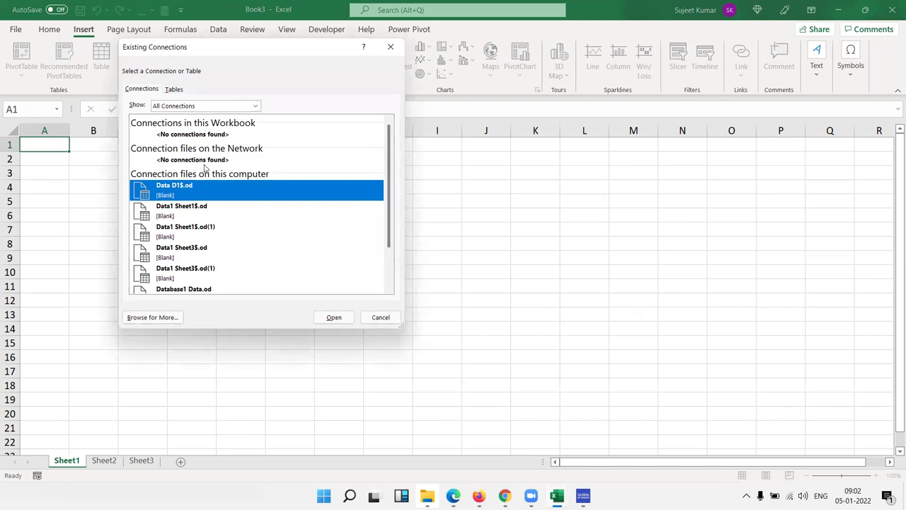
Connect it to table D1 of Documents\Database7 and create the PivotTable at Sheet1 A1
scroll(228, 158, down, 1)
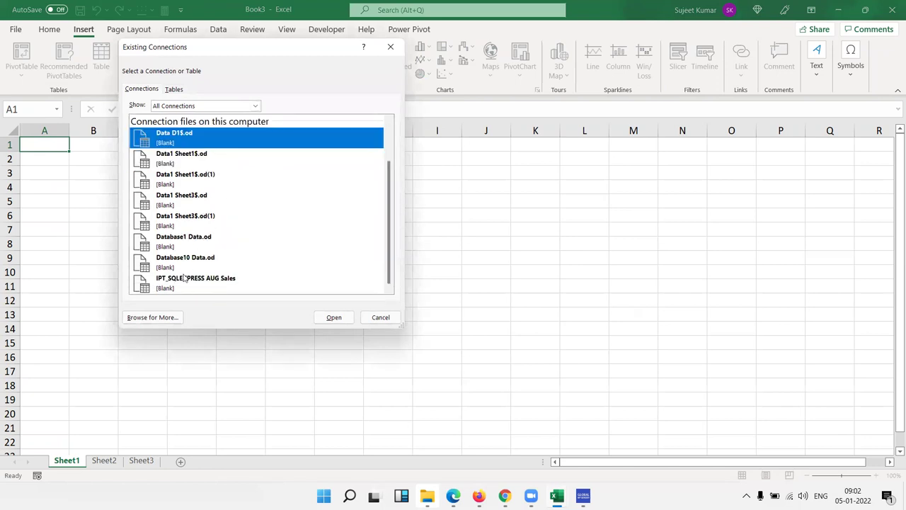
scroll(191, 238, up, 1)
scroll(191, 236, down, 1)
scroll(184, 216, up, 1)
click(153, 317)
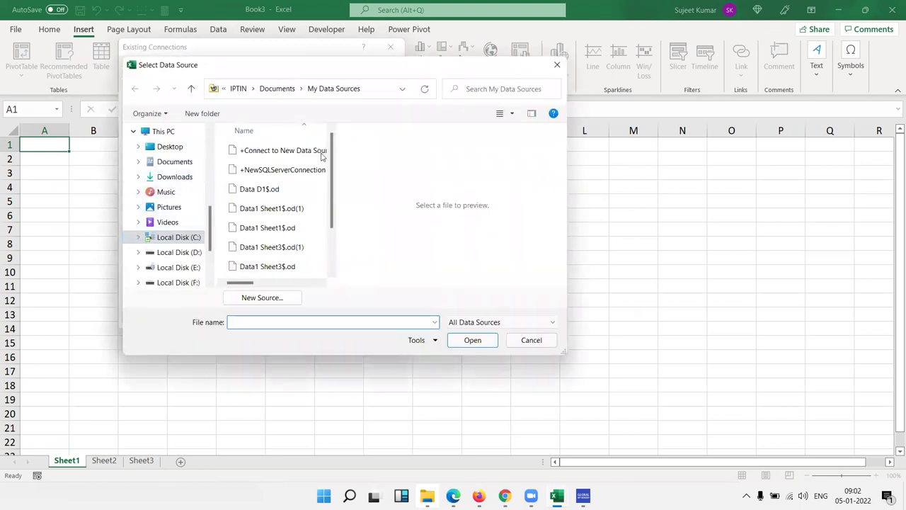
scroll(263, 221, down, 1)
scroll(263, 221, up, 1)
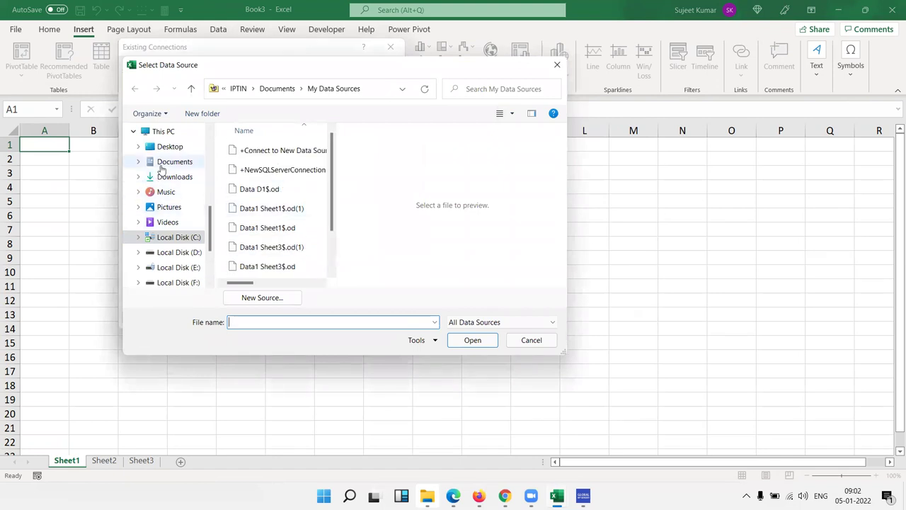
click(164, 163)
scroll(265, 236, down, 3)
scroll(265, 234, down, 3)
scroll(263, 241, down, 3)
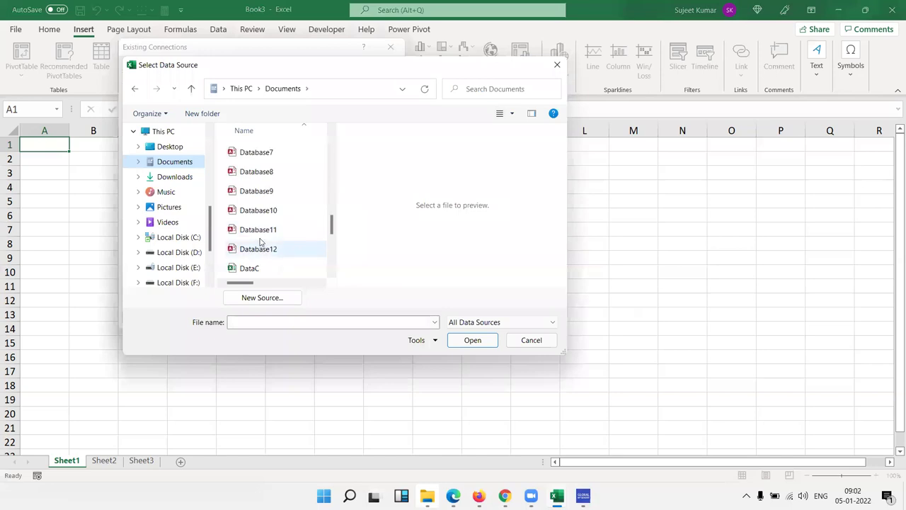
click(265, 152)
click(468, 340)
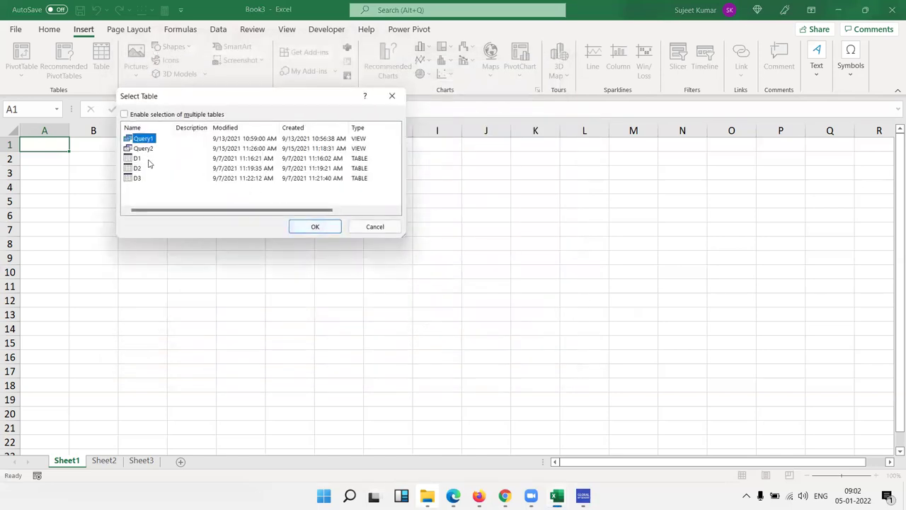
click(142, 159)
click(314, 227)
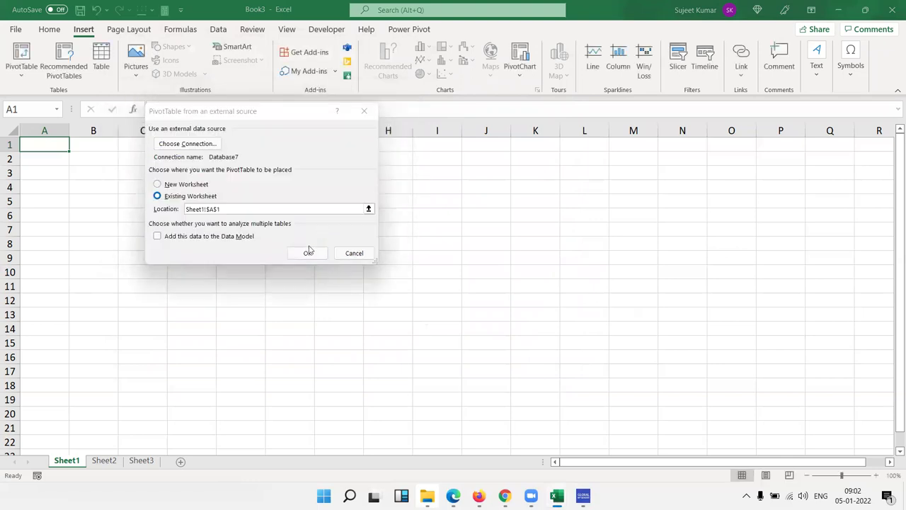
click(307, 254)
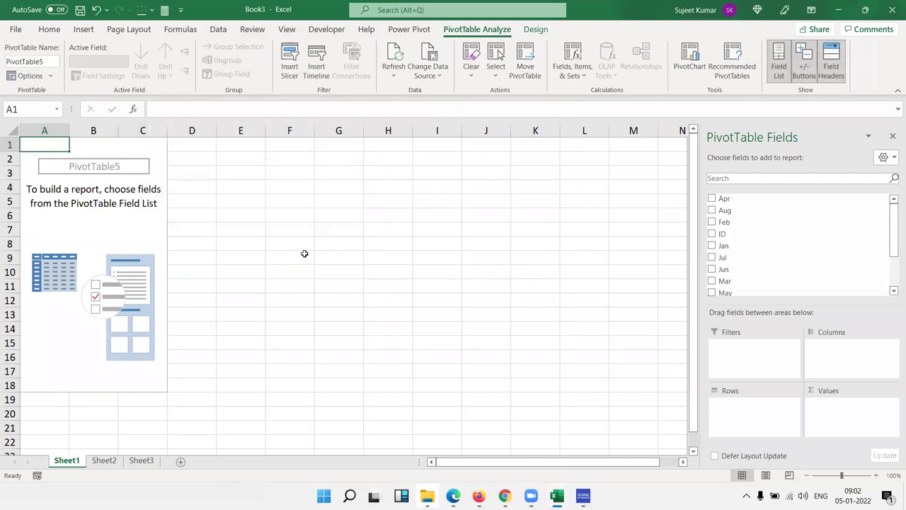
From cell F1, start a second external-source PivotTable and browse for more connection files
click(297, 147)
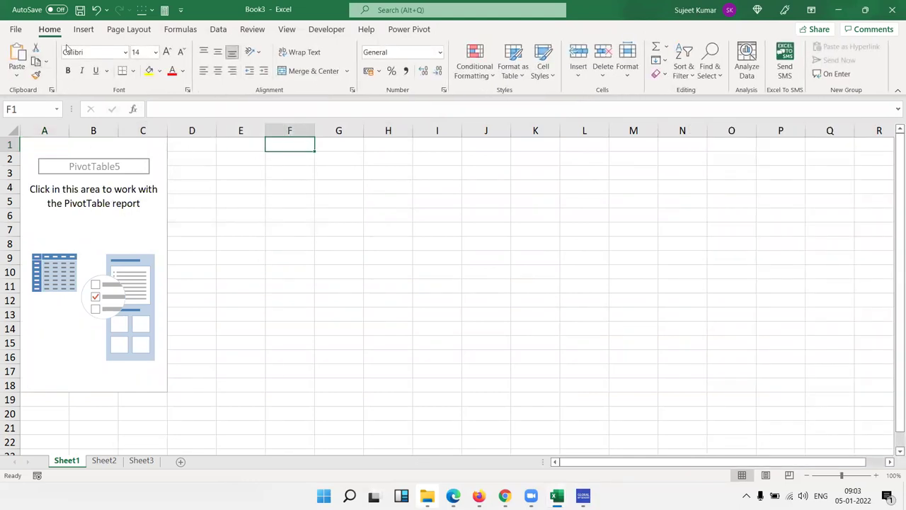
click(83, 29)
click(21, 56)
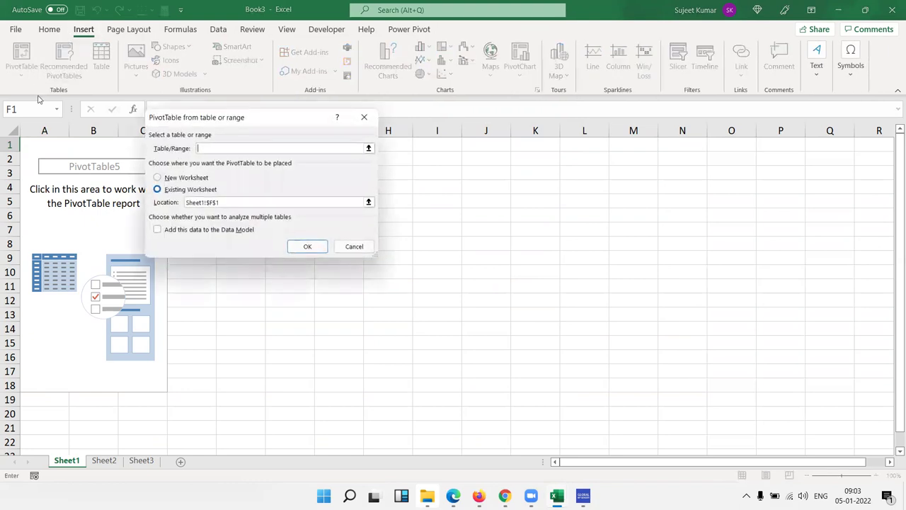
click(364, 117)
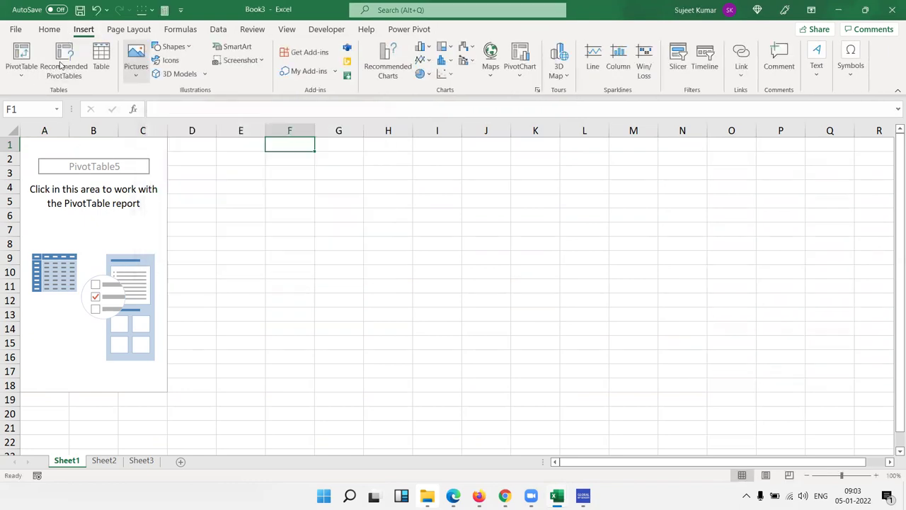
click(25, 71)
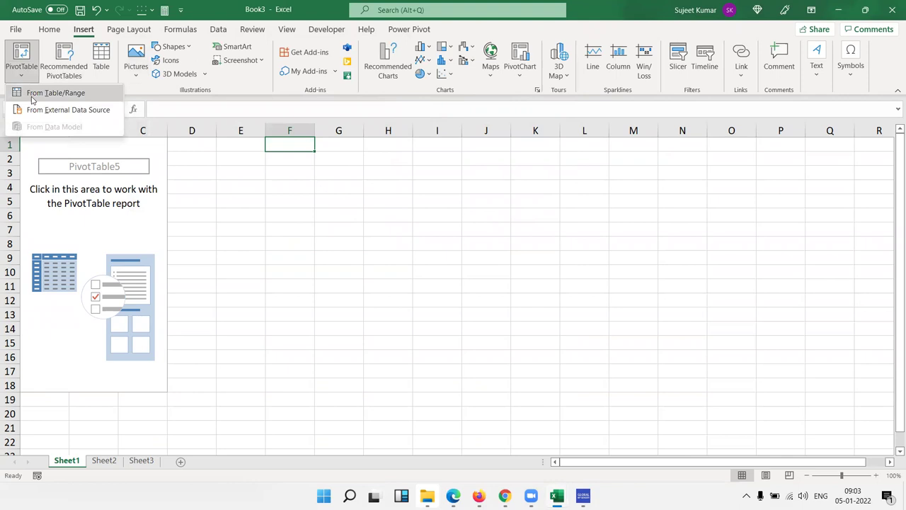
click(32, 110)
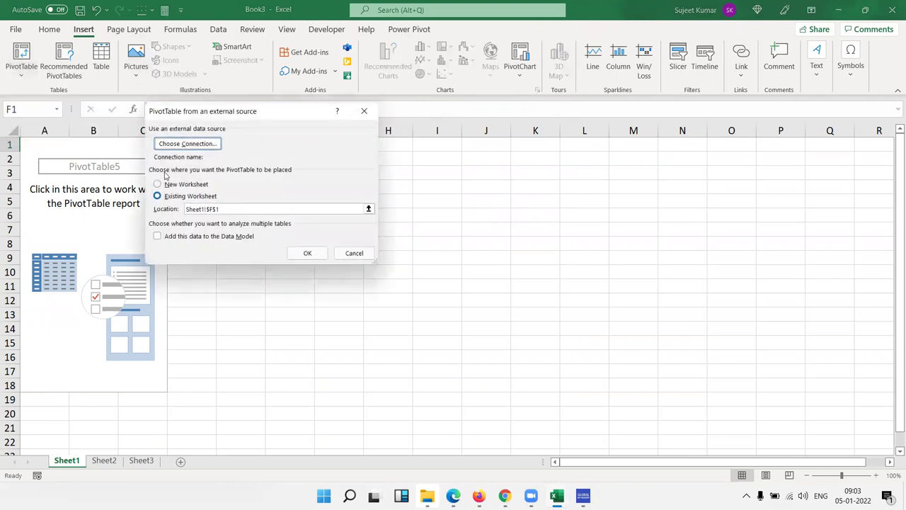
click(183, 147)
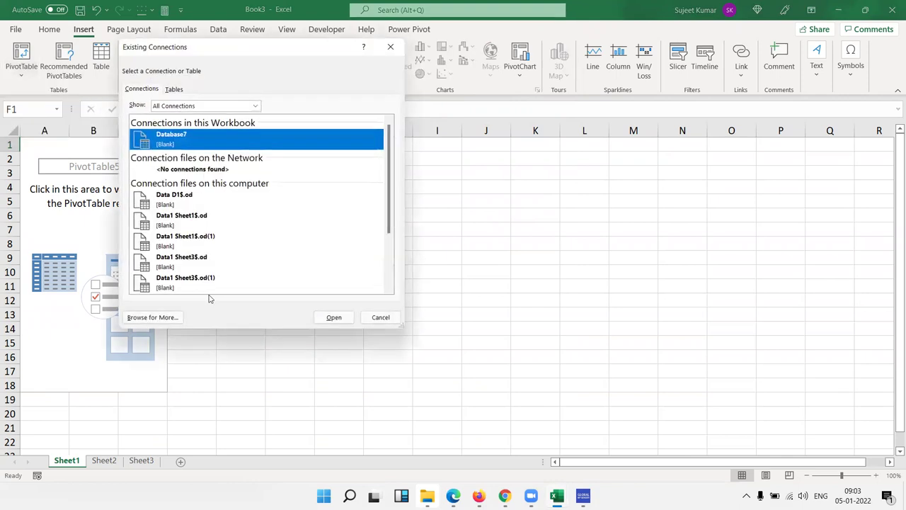
click(170, 318)
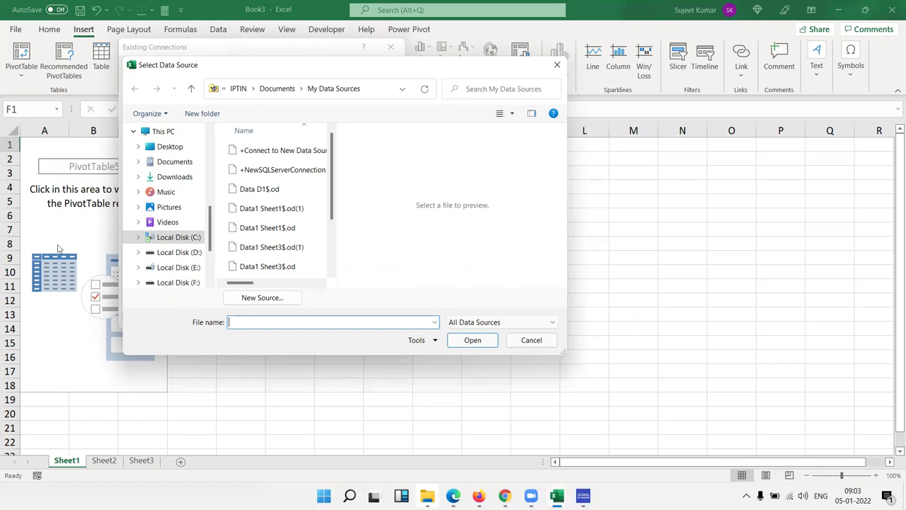
Try the New Source wizard's SQL Server and Oracle OLE DB pages, then cancel the wizard
click(261, 298)
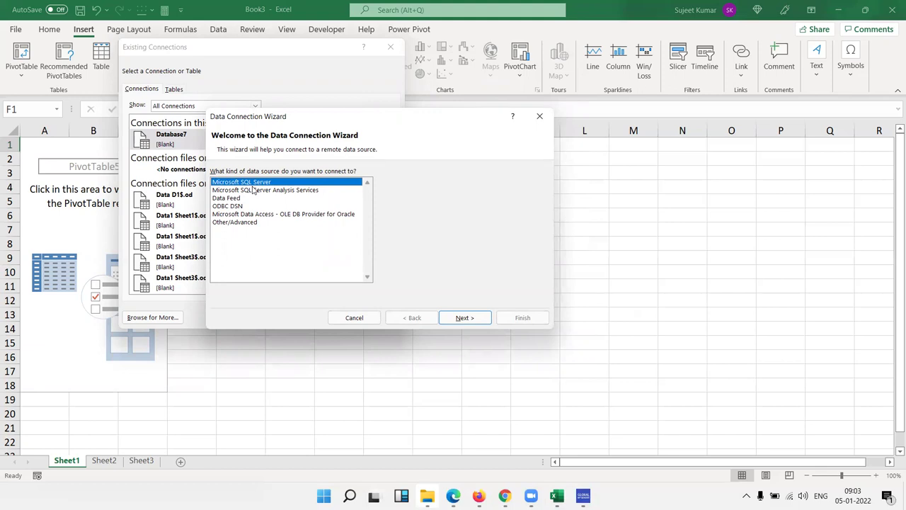
click(469, 319)
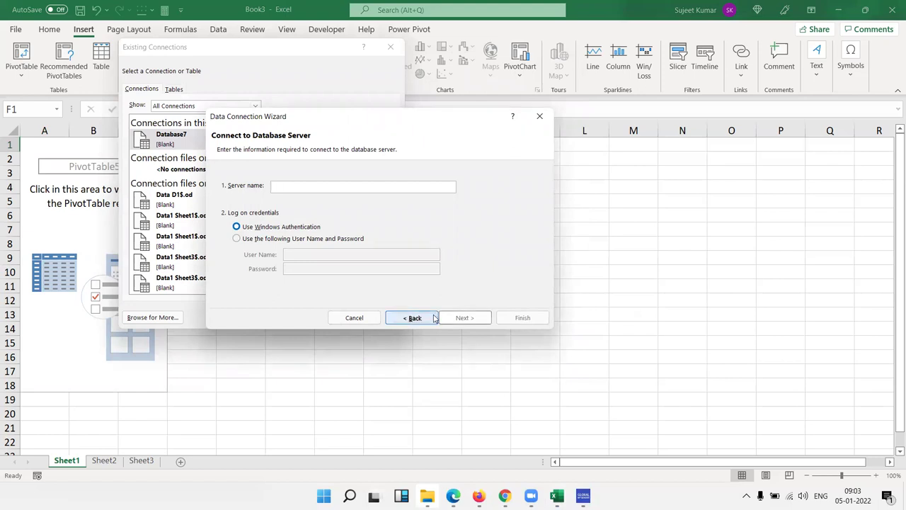
click(435, 318)
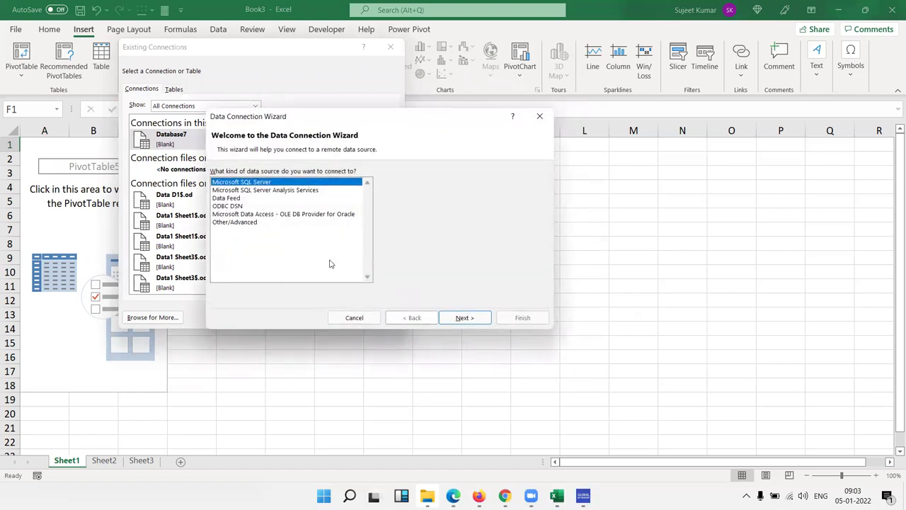
click(255, 214)
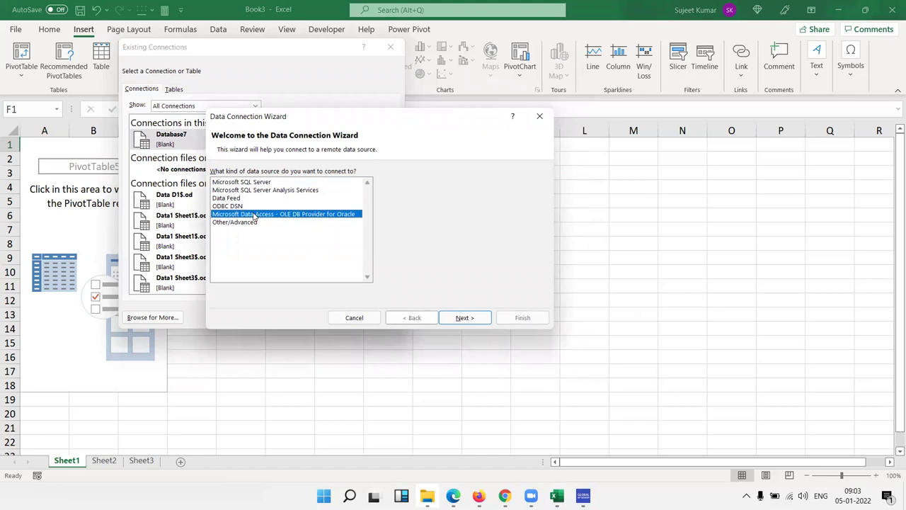
click(484, 319)
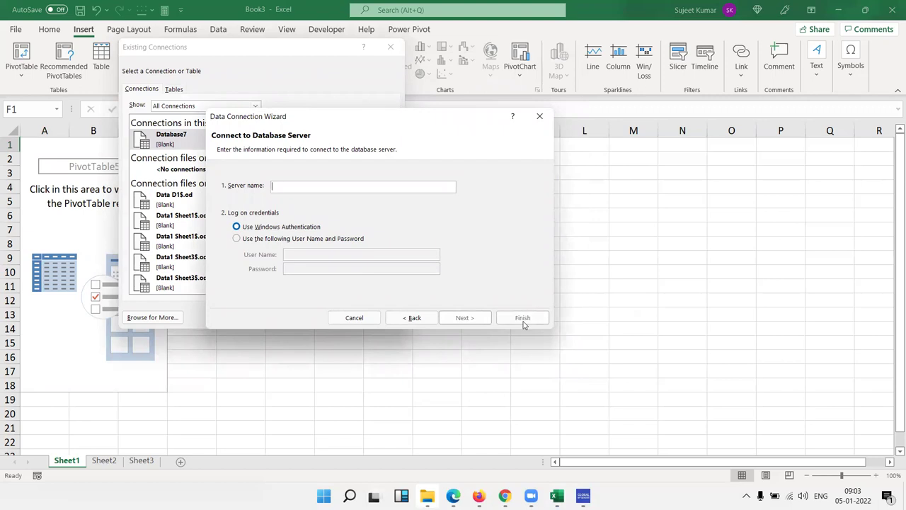
click(354, 318)
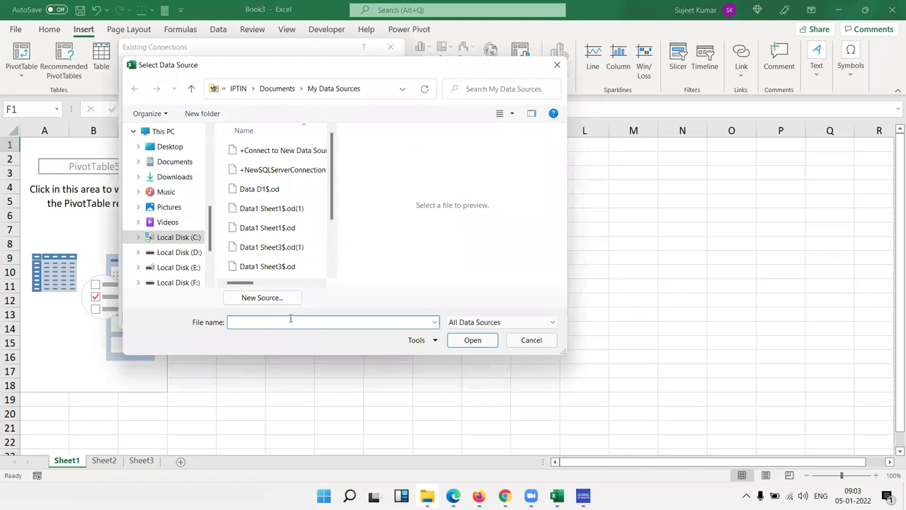
mouse_move(427, 496)
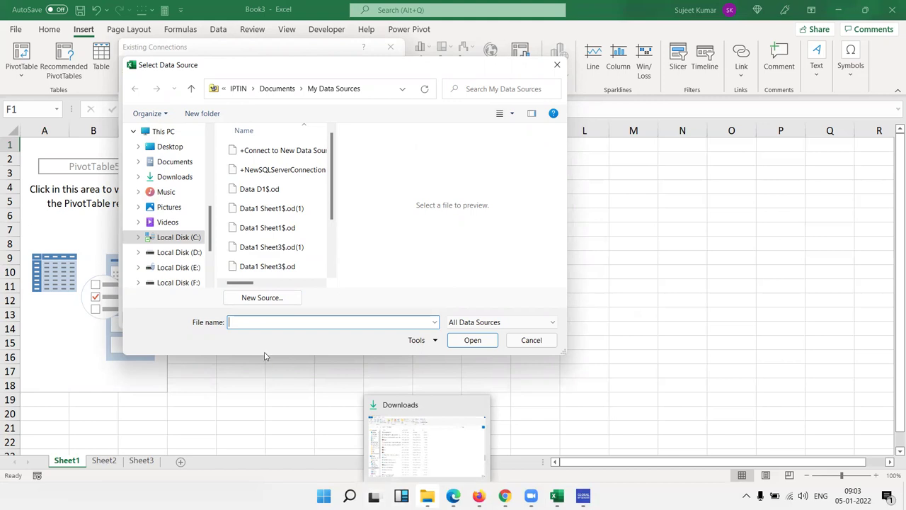
Cancel the Select Data Source, Existing Connections and PivotTable dialogs without creating anything
right_click(234, 324)
click(231, 322)
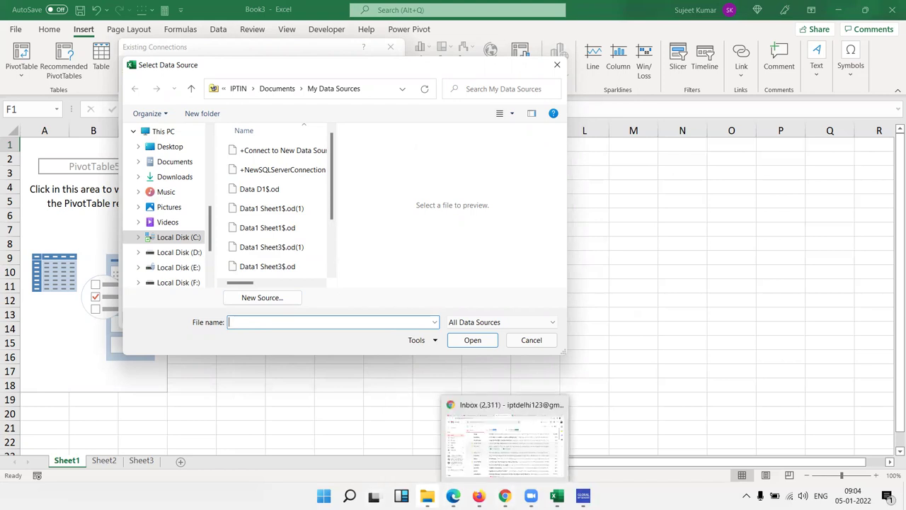
click(504, 439)
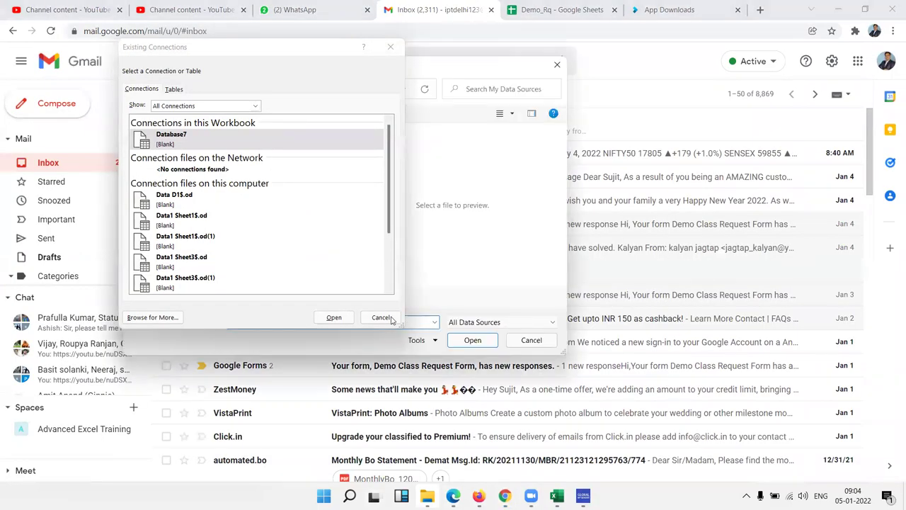
click(530, 341)
click(374, 319)
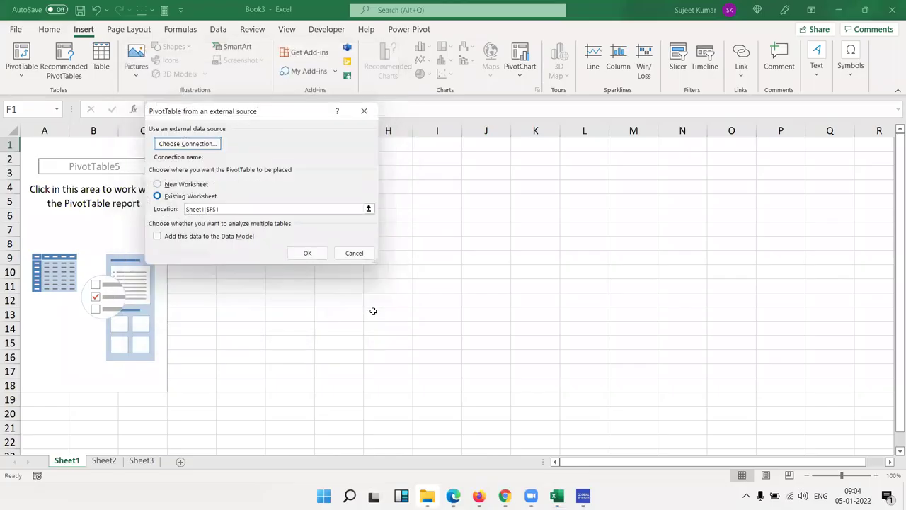
click(358, 257)
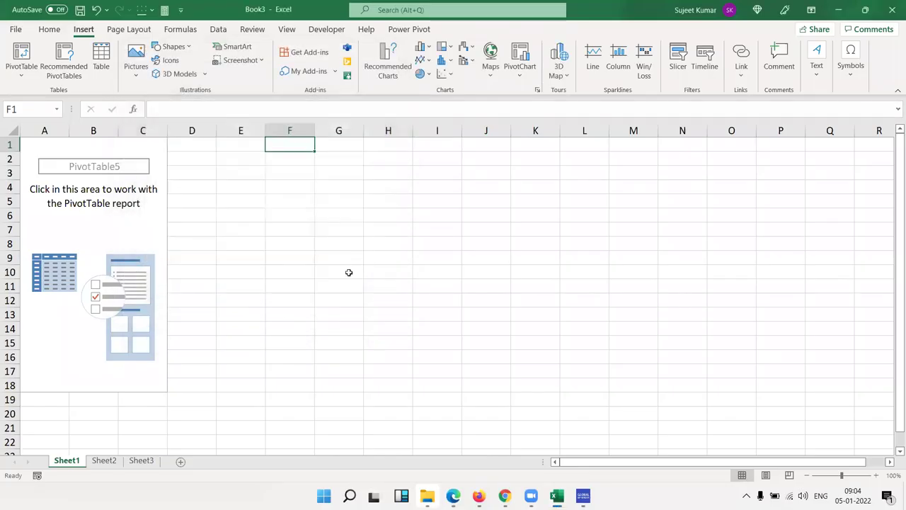
On Sheet2, start an external-source PivotTable and begin defining a new data source
click(103, 461)
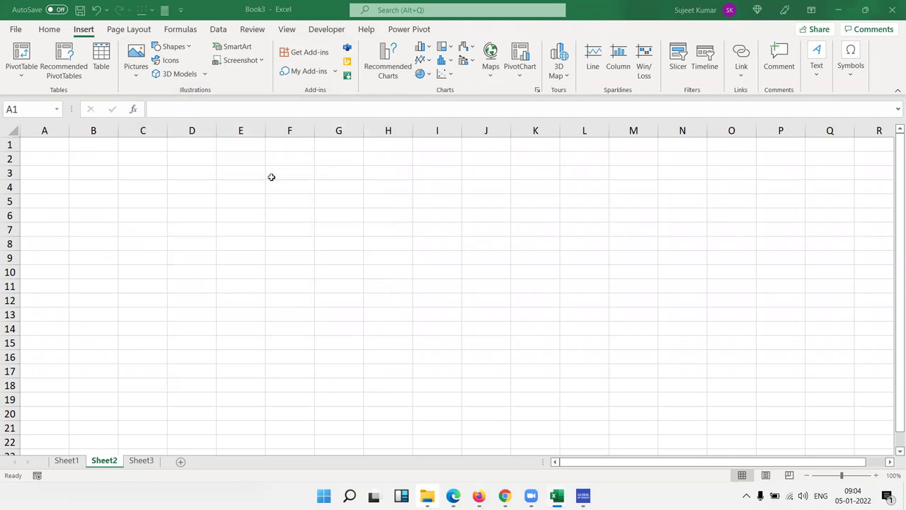
click(22, 67)
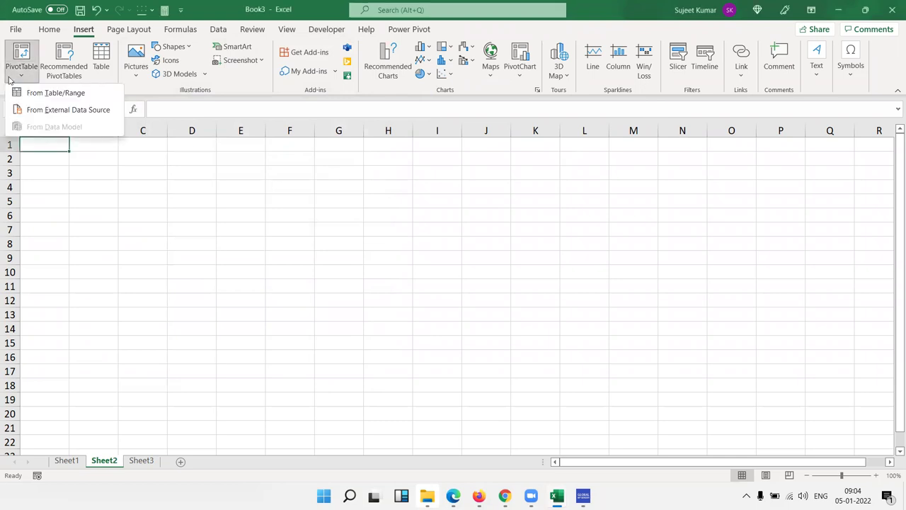
click(31, 112)
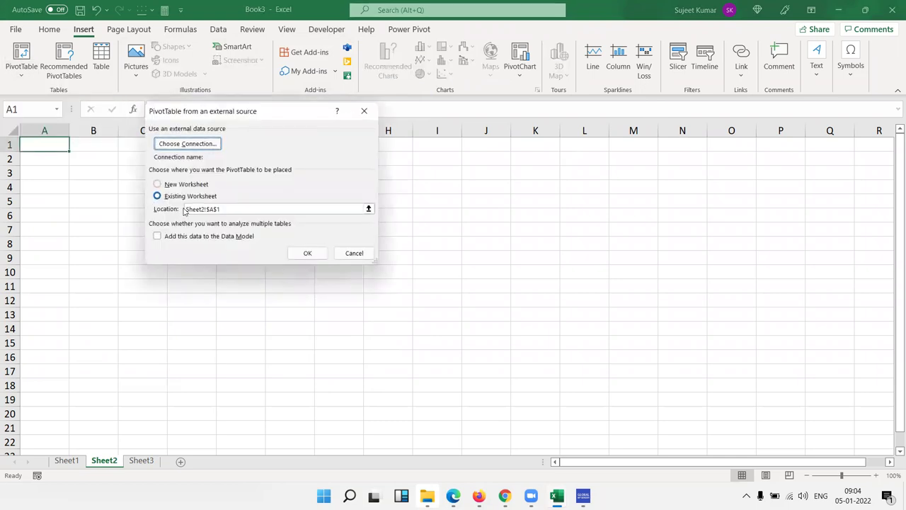
click(187, 146)
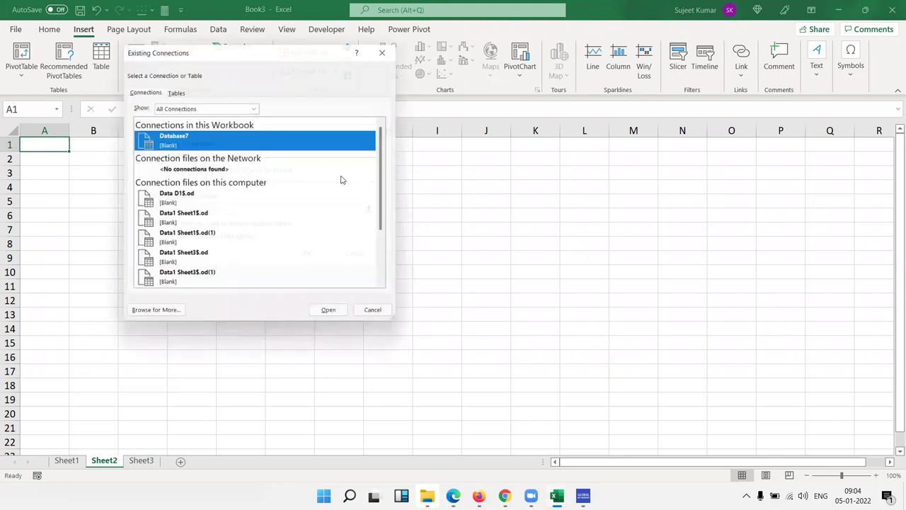
click(164, 317)
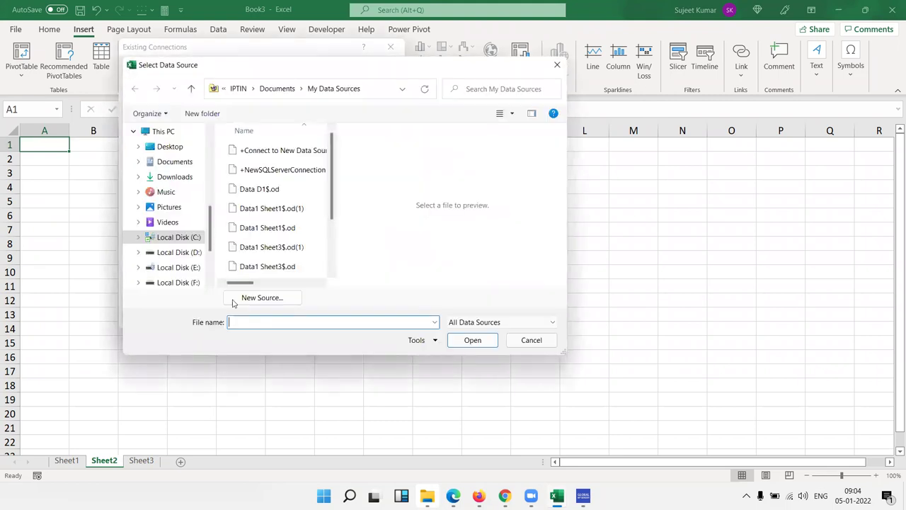
click(261, 298)
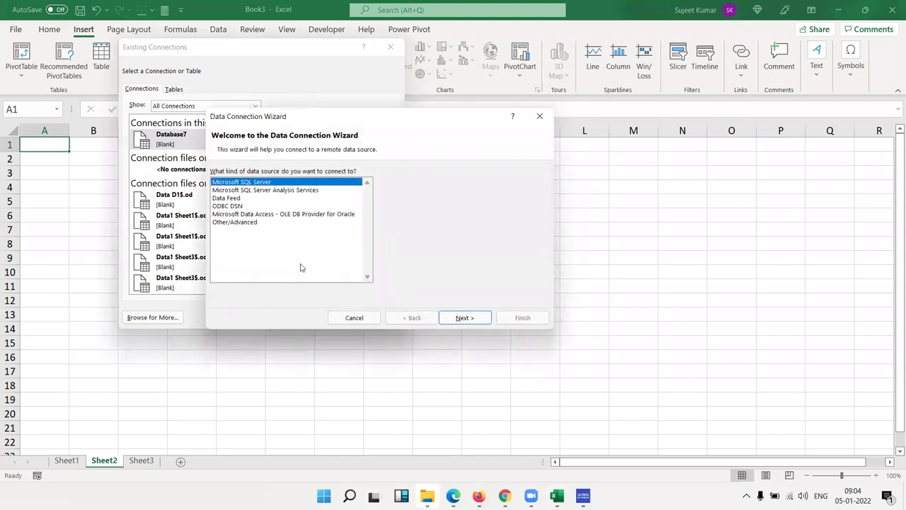
Compare ODBC DSN, Data Feed and Other/Advanced sources, inspecting the Data Link Properties tabs
click(234, 206)
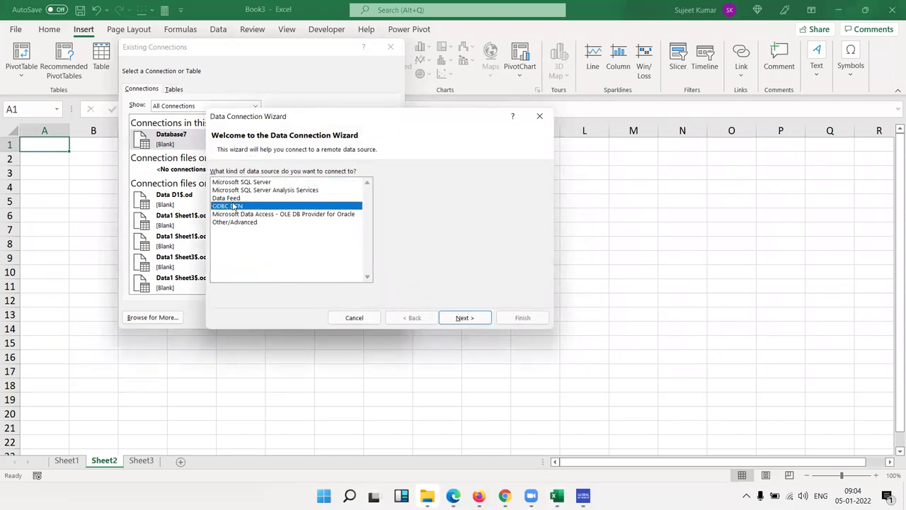
click(233, 200)
click(233, 222)
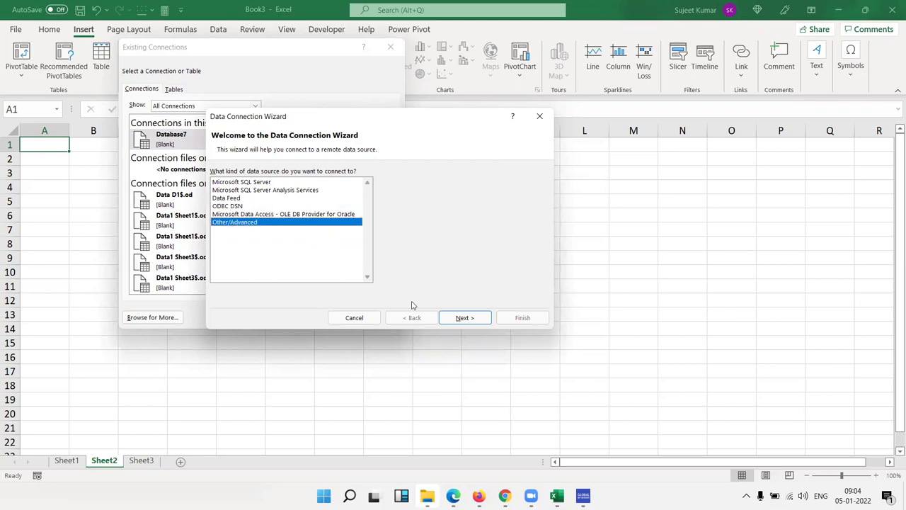
click(449, 318)
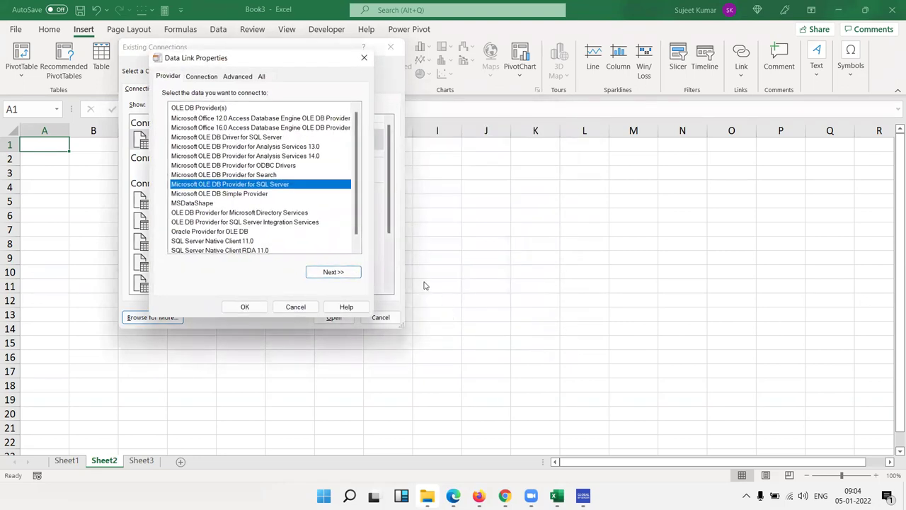
scroll(210, 187, down, 1)
scroll(210, 191, up, 1)
click(211, 77)
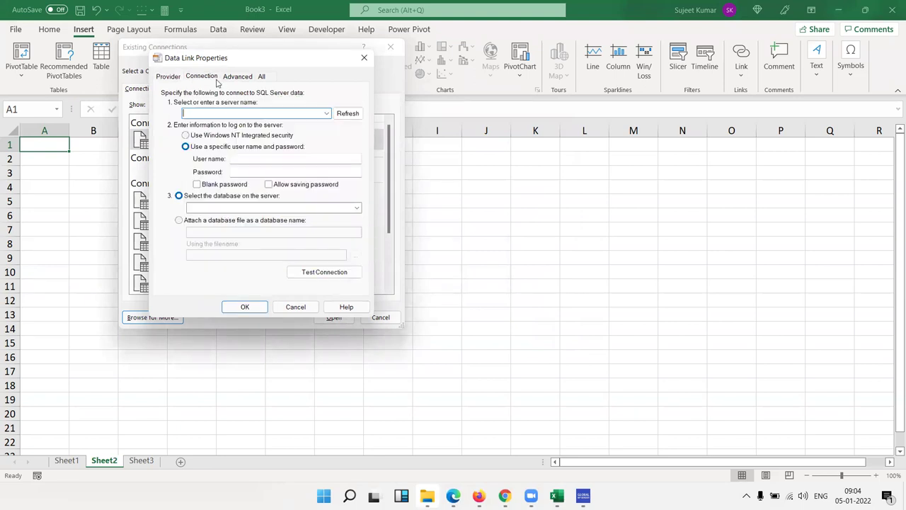
click(236, 76)
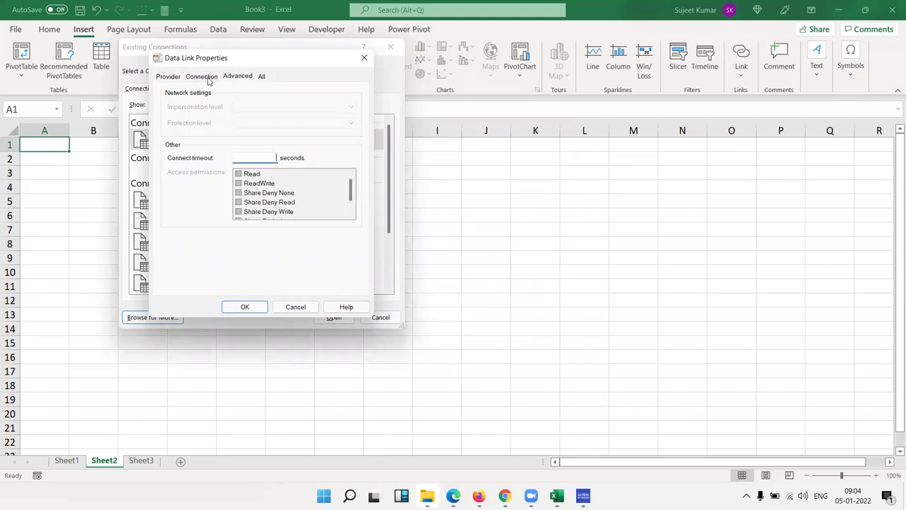
click(209, 79)
click(168, 76)
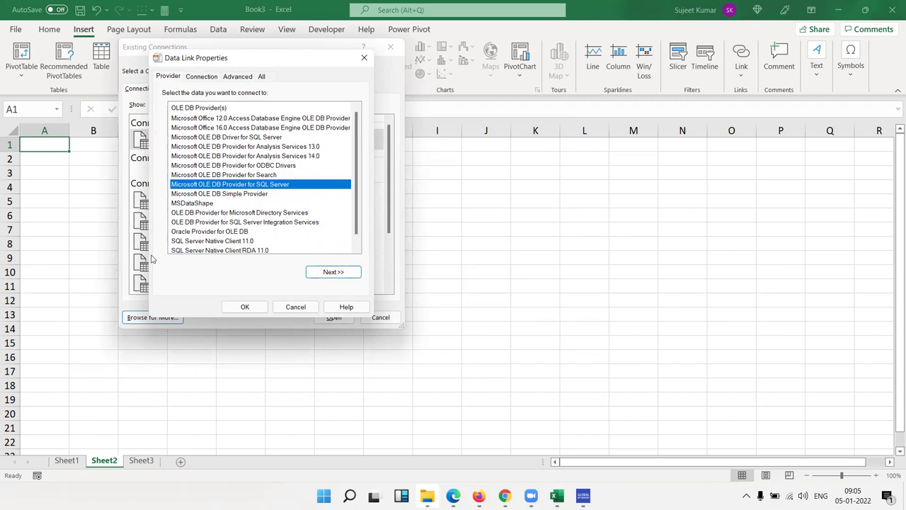
Cancel the Data Link, wizard, file browser, connections and PivotTable dialogs
click(364, 58)
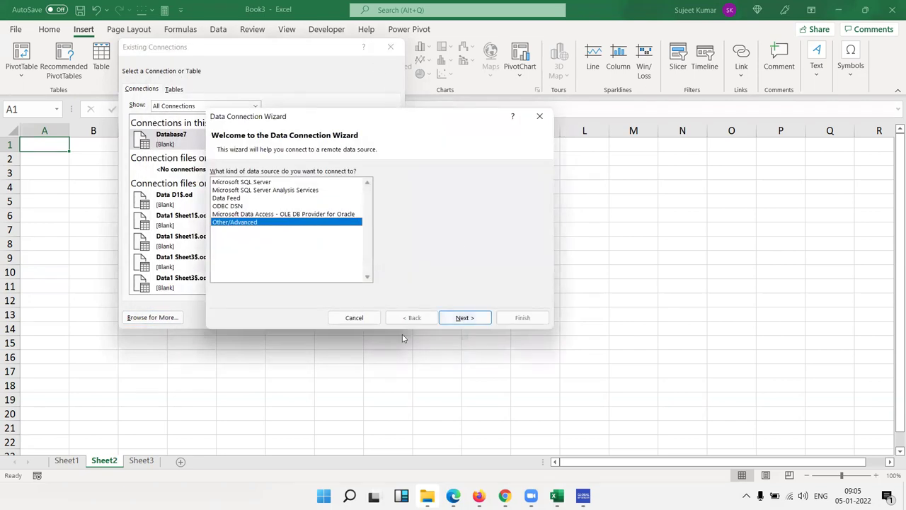
click(356, 318)
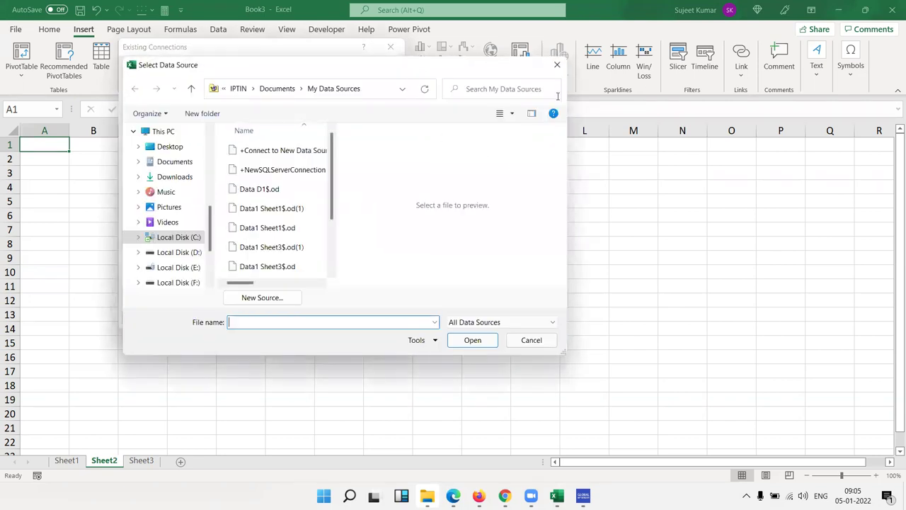
click(556, 64)
click(390, 46)
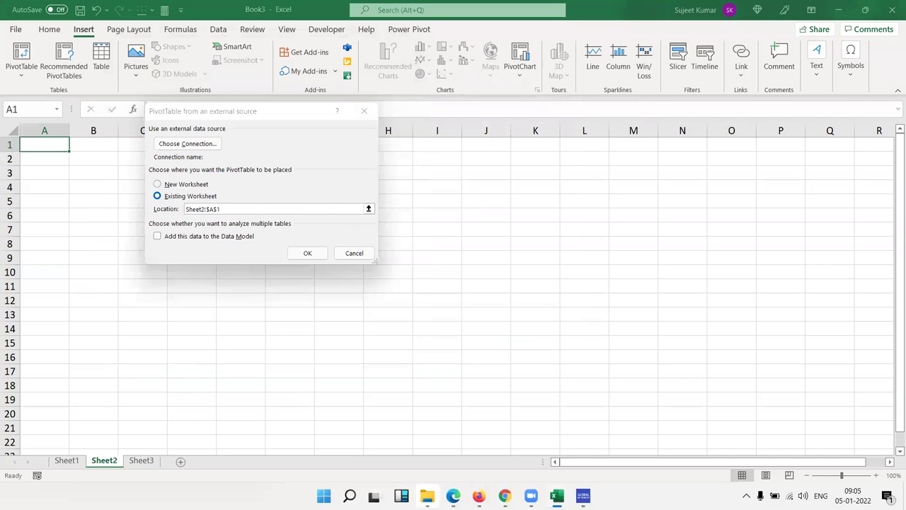
click(355, 254)
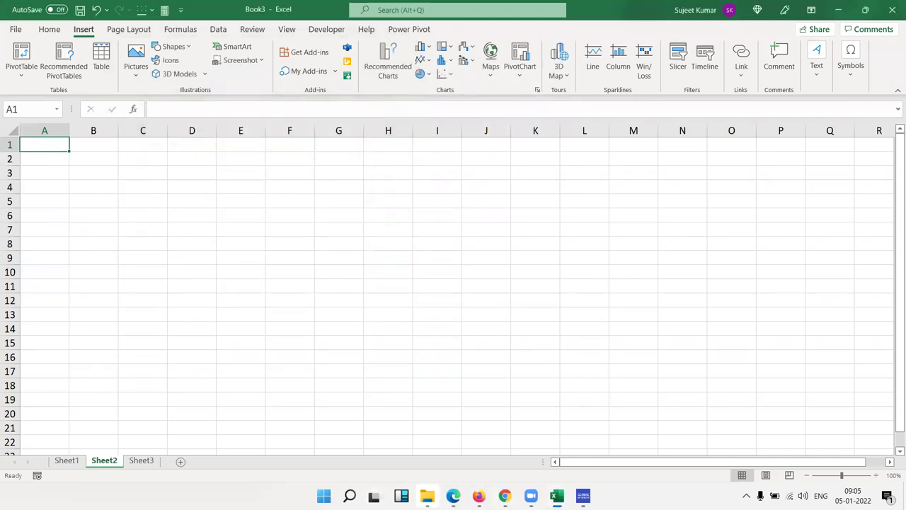
Open a new Chrome tab and go to the Google home page
click(505, 496)
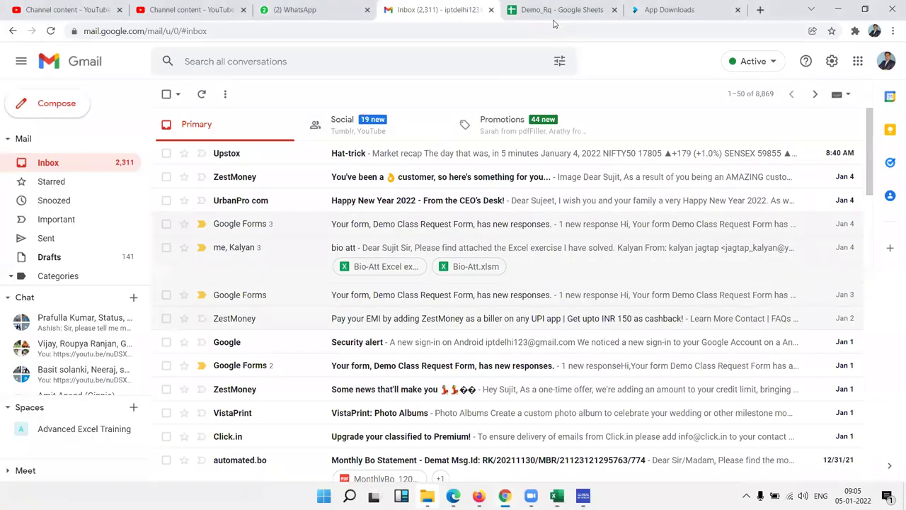
click(761, 9)
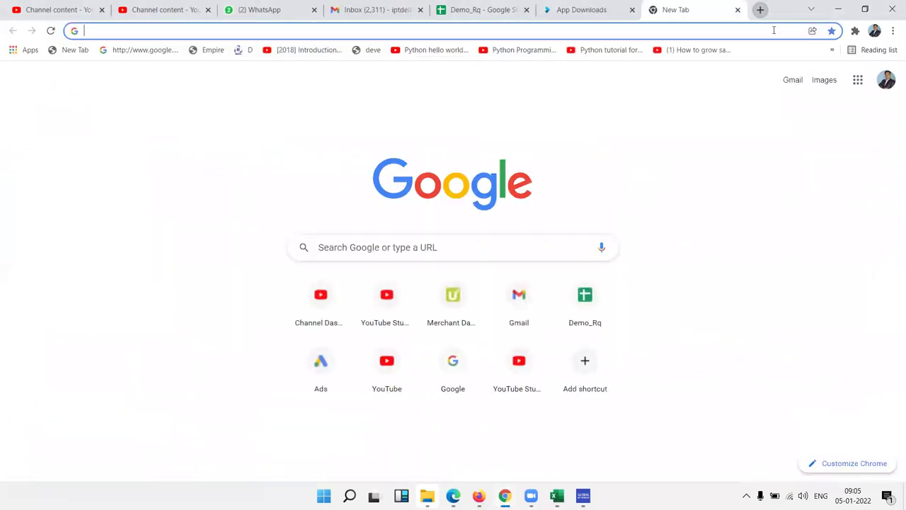
text(da)
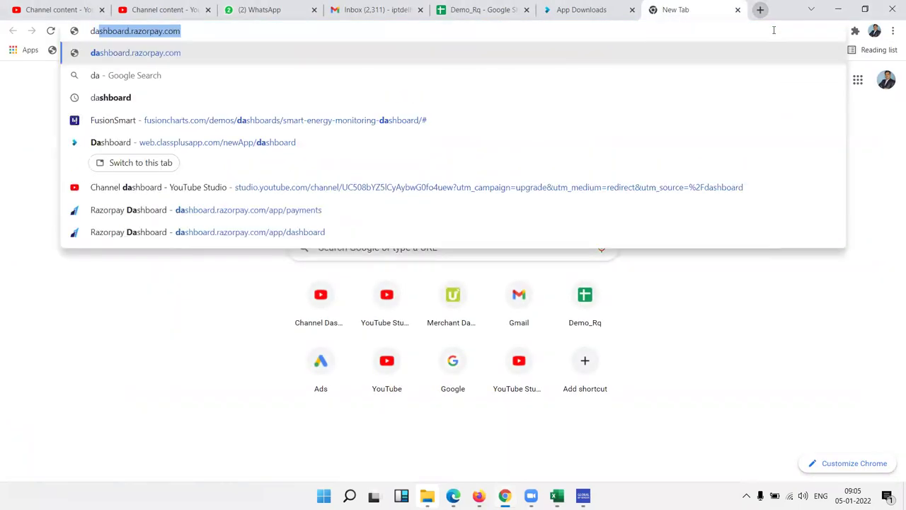
key(BackSpace)
key(BackSpace)
key(BackSpace)
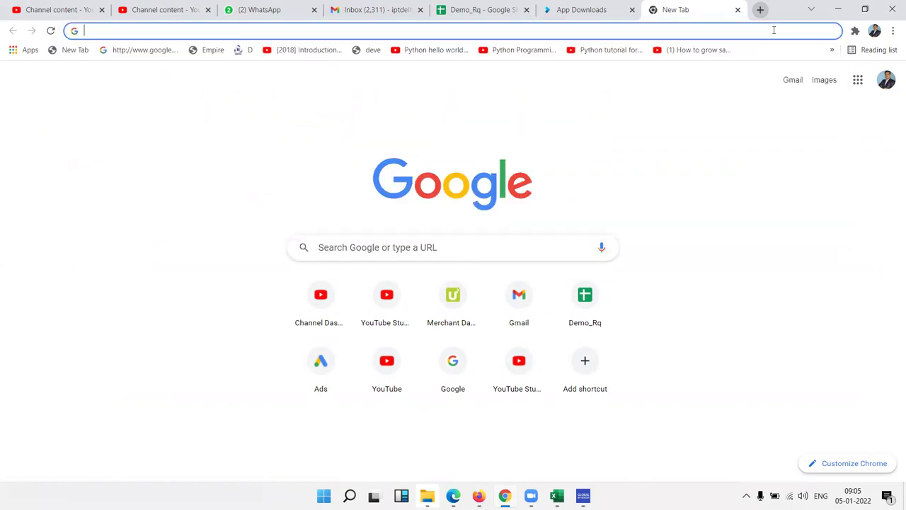
text(p)
key(BackSpace)
key(BackSpace)
text(ipt)
key(BackSpace)
key(BackSpace)
key(BackSpace)
text(goo)
key(Return)
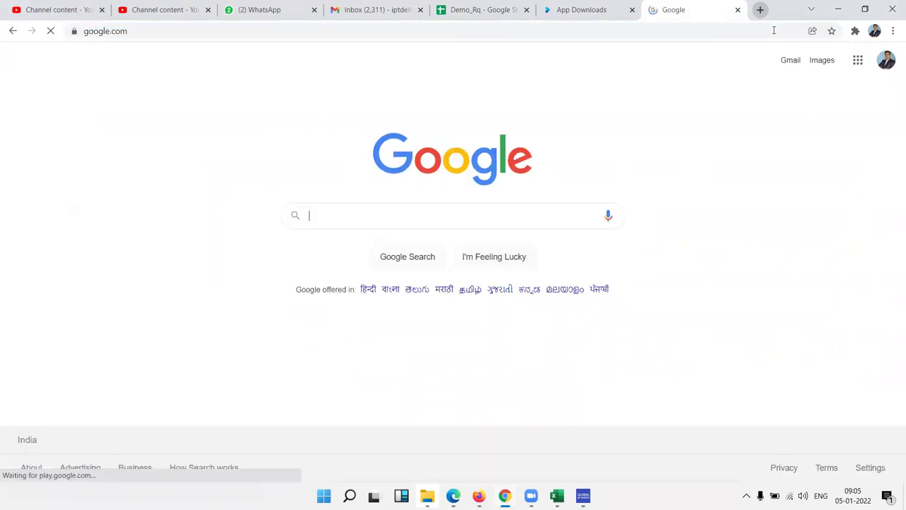
Search 'world mobile users by country' and open the Wikipedia list of countries by mobile phones
text(w)
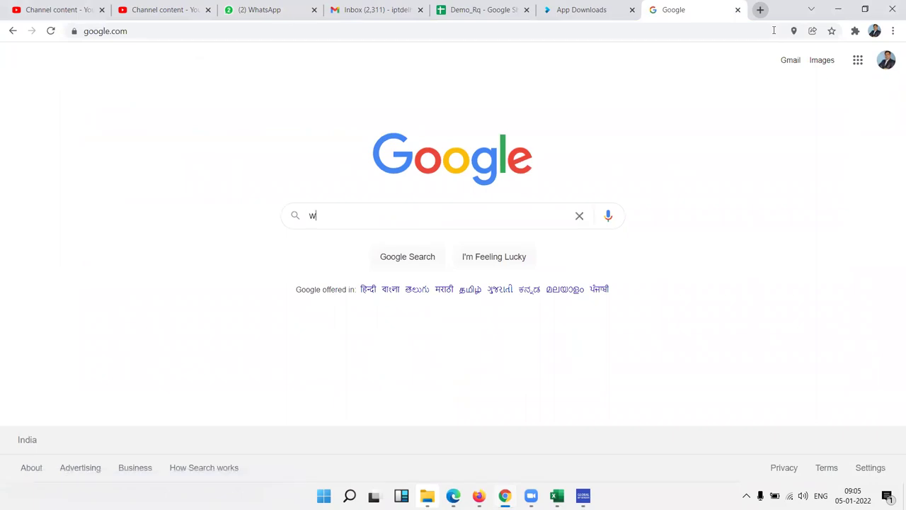
text(o)
key(Down)
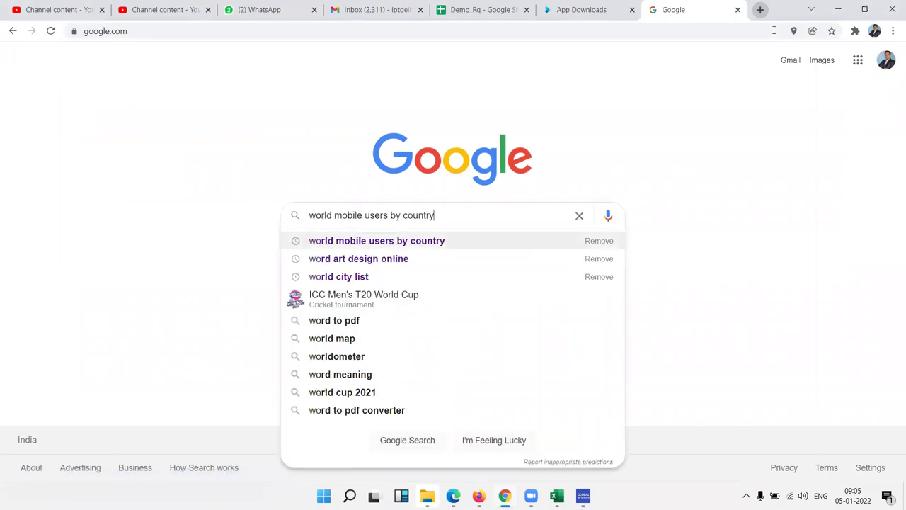
key(Return)
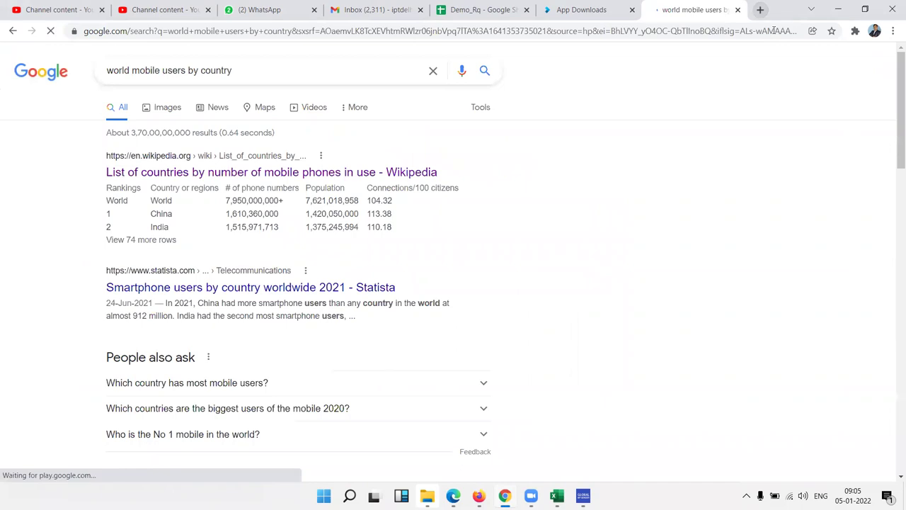
scroll(186, 397, down, 3)
scroll(188, 395, up, 3)
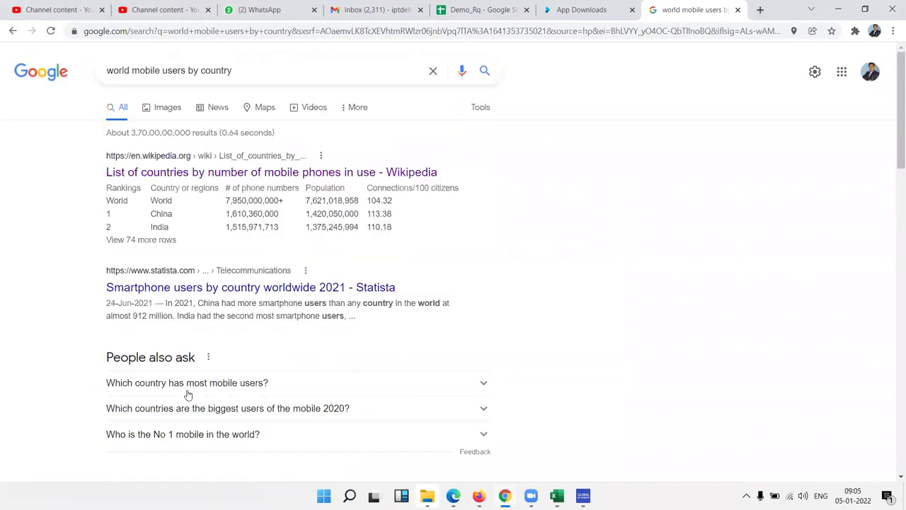
click(197, 172)
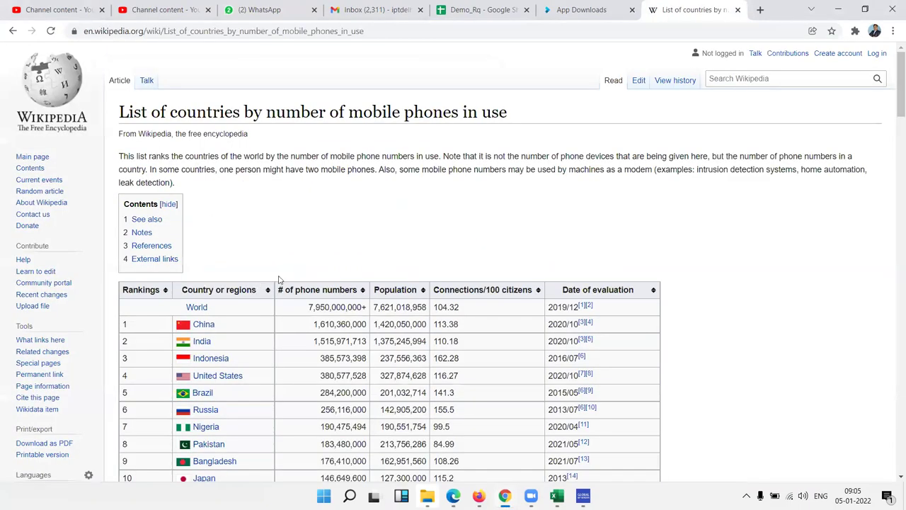
Copy the Wikipedia page's URL and return to the Excel workbook
scroll(280, 280, down, 10)
scroll(281, 279, down, 20)
scroll(281, 279, up, 3)
scroll(281, 279, up, 3)
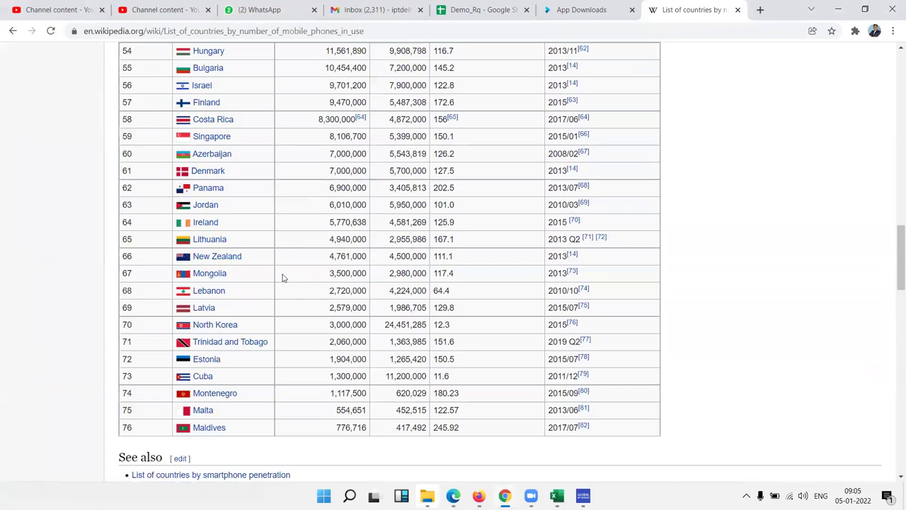
scroll(279, 269, up, 9)
click(275, 31)
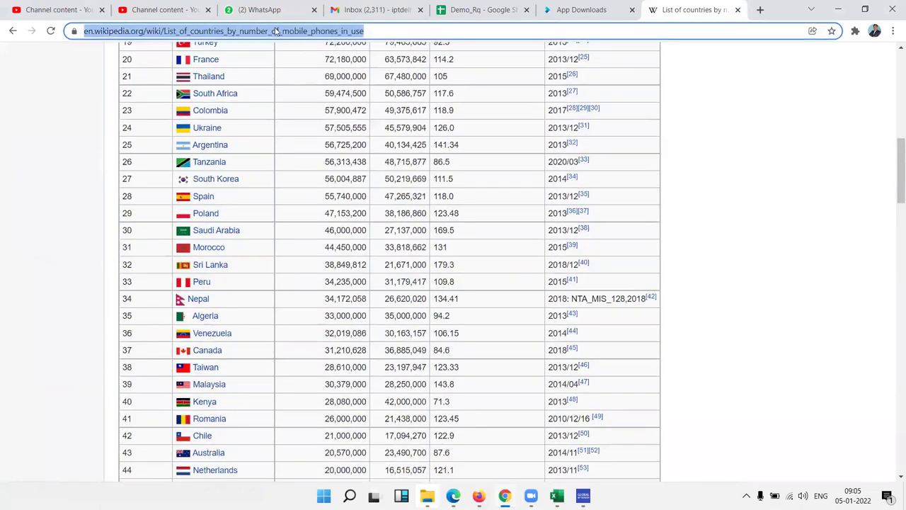
right_click(275, 31)
click(306, 92)
key(alt+Tab)
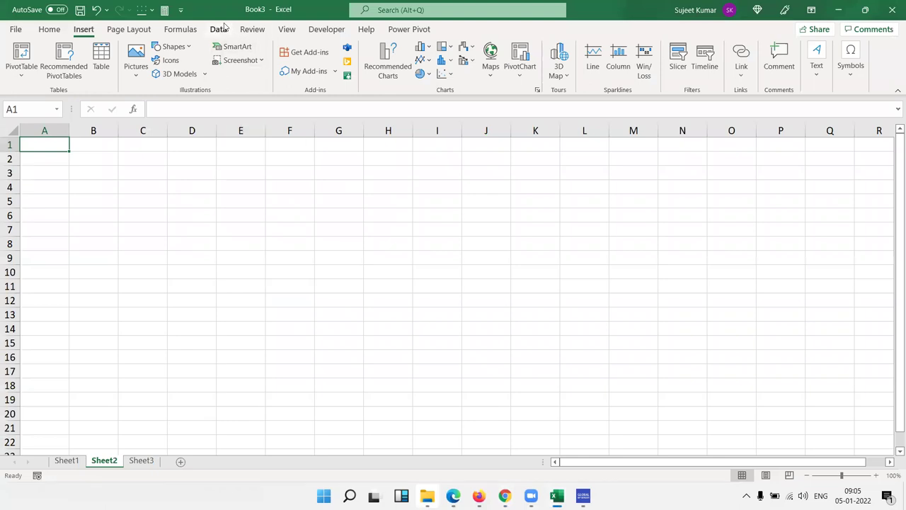
Paste the Wikipedia URL into Data > From Web and connect to open the Navigator
click(221, 29)
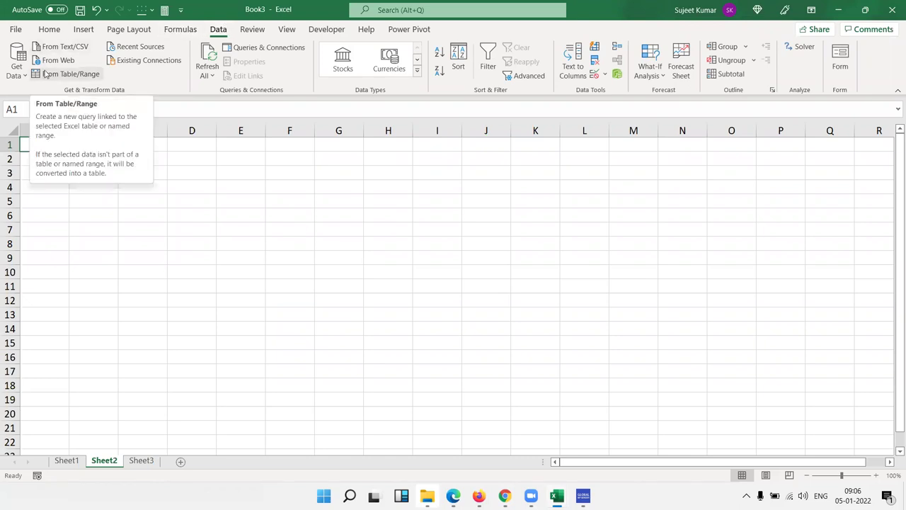
click(56, 56)
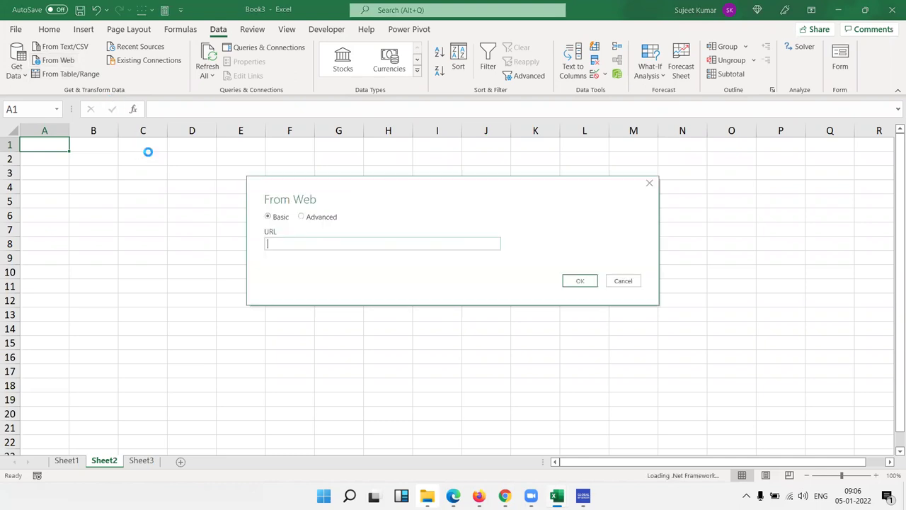
key(ctrl+v)
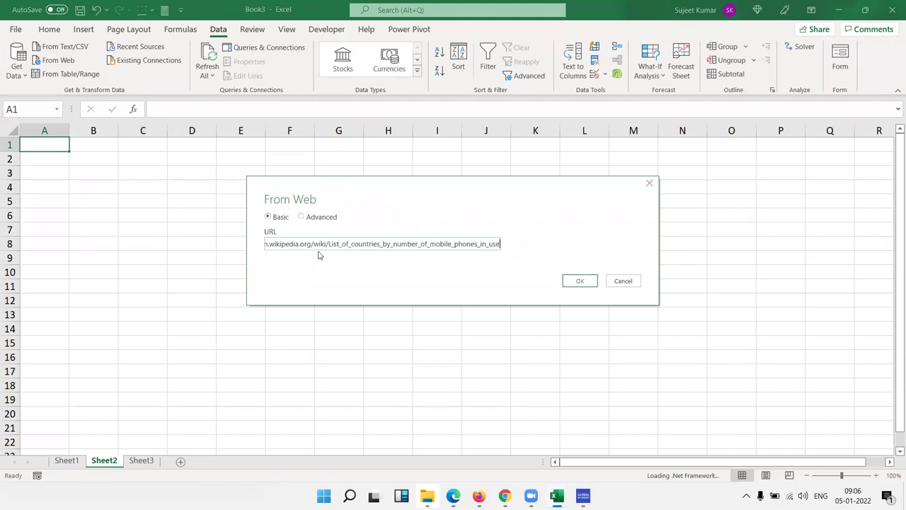
click(587, 283)
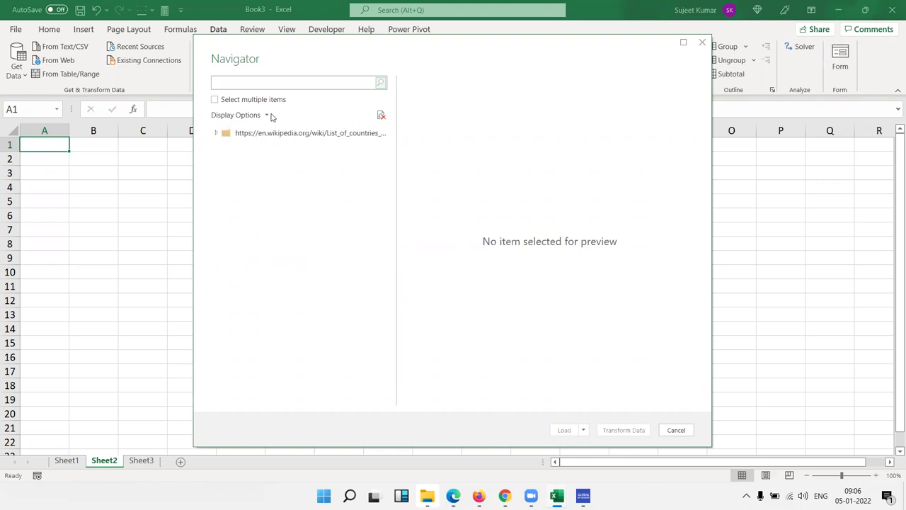
Load Wikipedia Table 0 as a PivotTable Report on a new worksheet
click(253, 177)
click(255, 165)
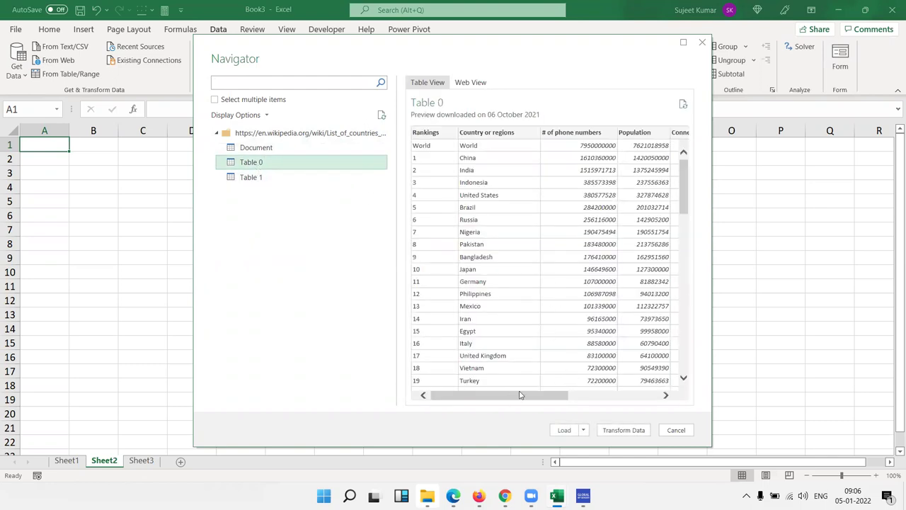
mouse_move(519, 394)
mouse_down()
mouse_move(618, 402)
mouse_move(477, 385)
mouse_move(625, 406)
mouse_move(465, 378)
mouse_up()
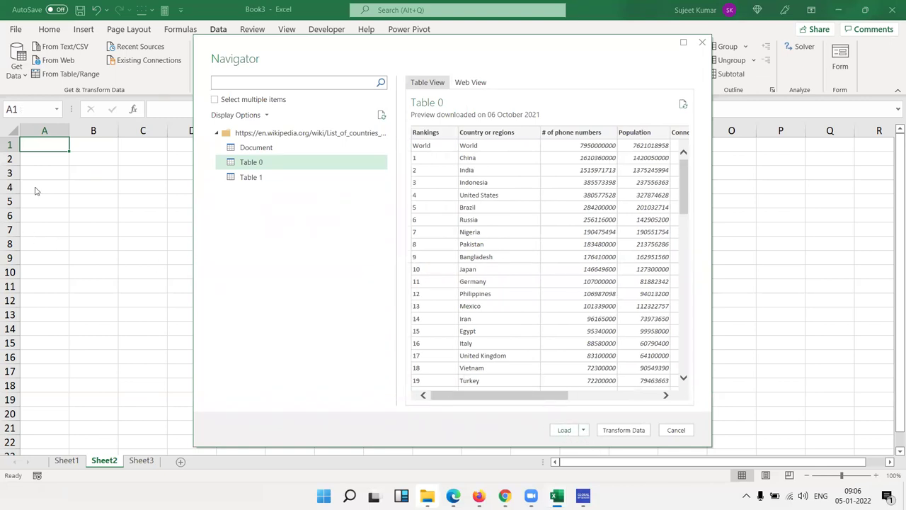
click(584, 430)
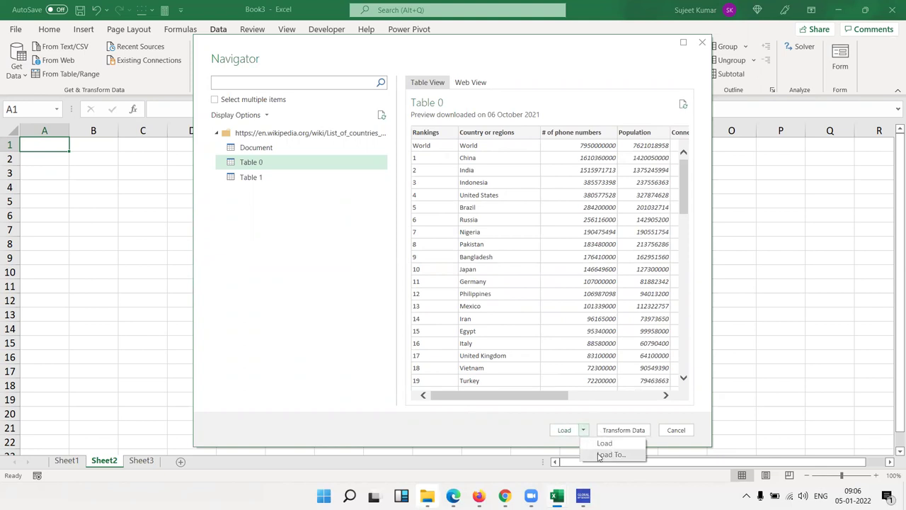
click(599, 454)
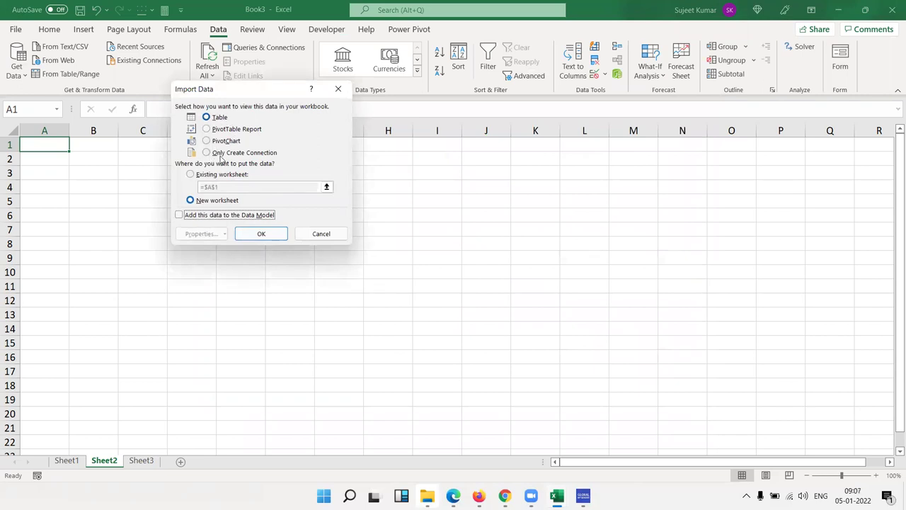
click(224, 131)
click(259, 233)
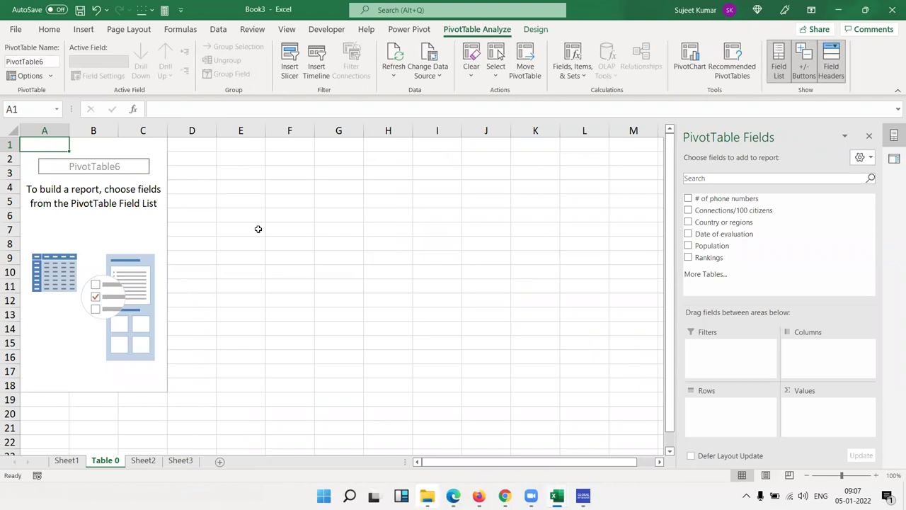
Put Country or regions in Rows, and Population and Connections/100 citizens in Values
drag(710, 257, 723, 268)
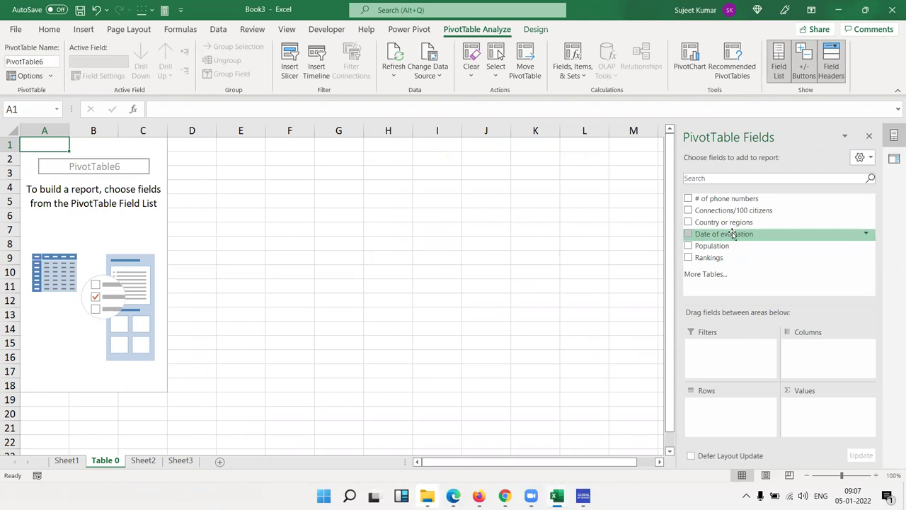
drag(733, 225, 750, 410)
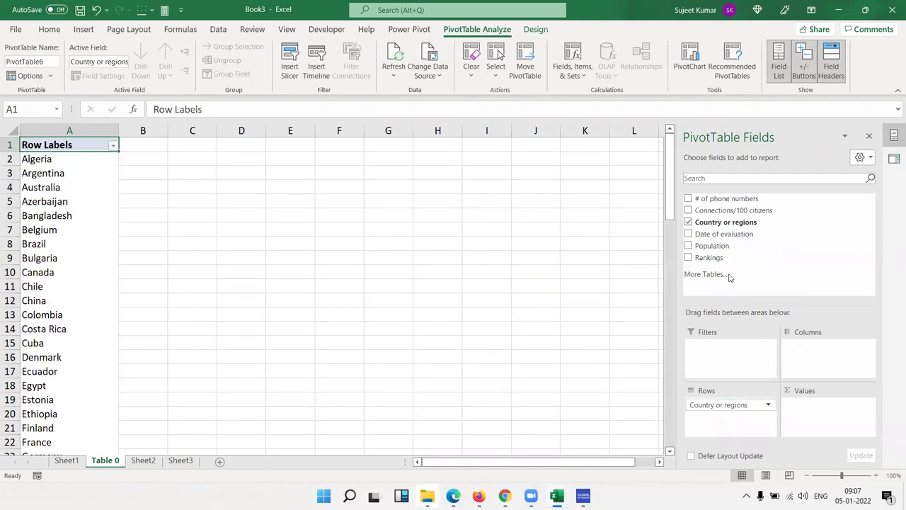
drag(722, 245, 810, 409)
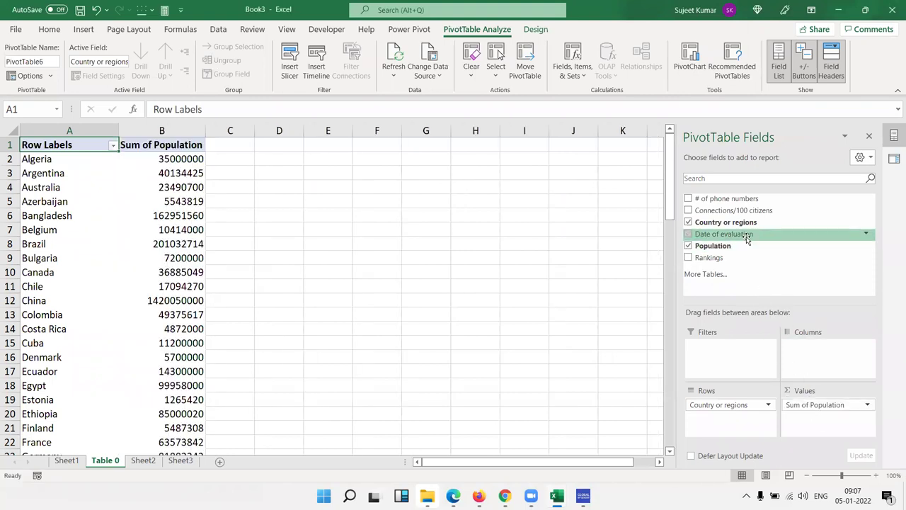
mouse_move(747, 211)
mouse_down()
mouse_move(840, 435)
mouse_move(827, 419)
mouse_up()
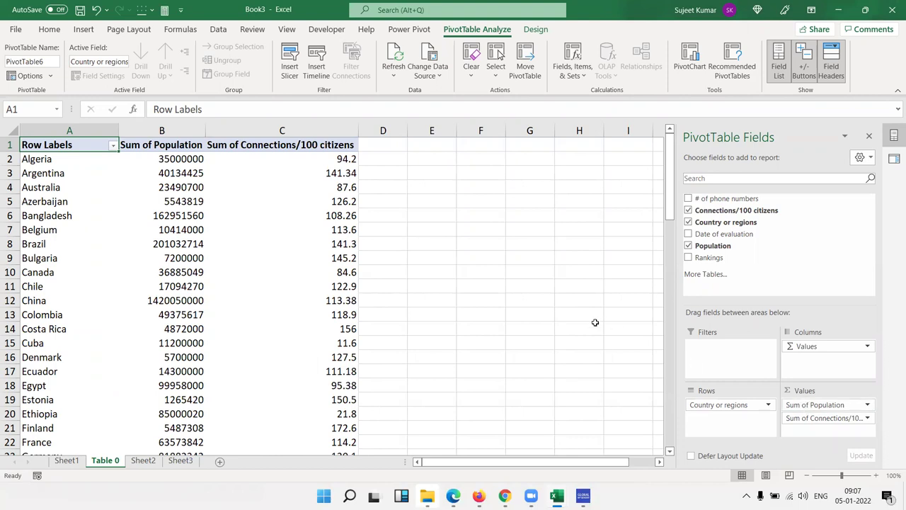
Check the resulting connections and population values for countries such as Bangladesh and Azerbaijan
click(338, 228)
click(182, 219)
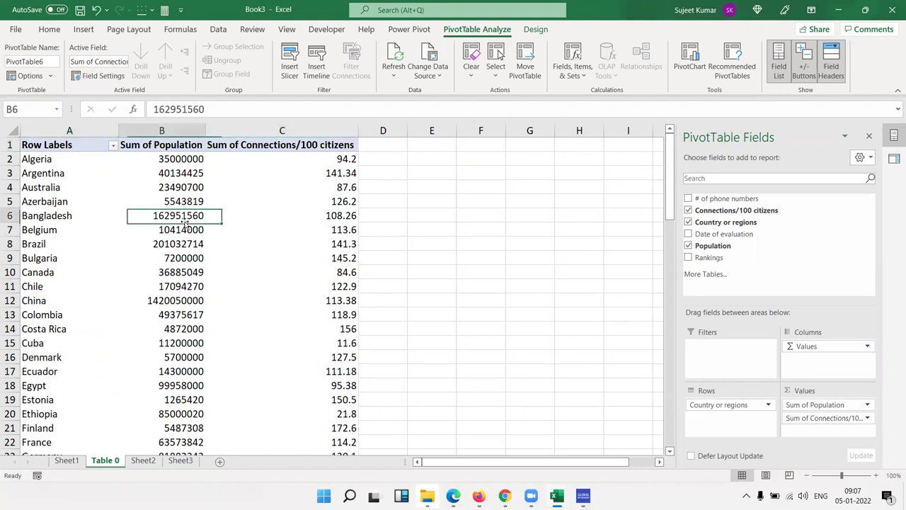
click(44, 204)
scroll(62, 259, down, 20)
scroll(63, 259, up, 13)
scroll(62, 259, up, 20)
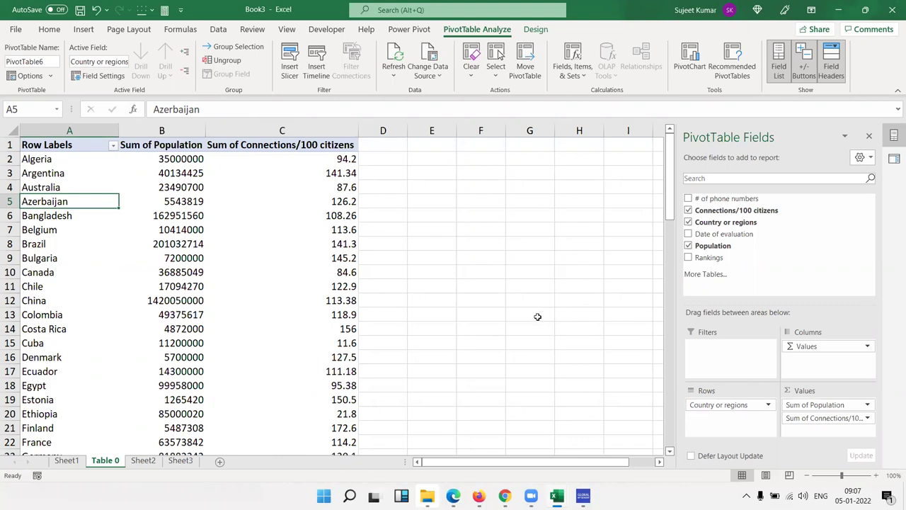
Display the Queries & Connections pane listing the Table 0 query with 77 rows loaded, glancing at Get Data sources
click(429, 204)
click(218, 29)
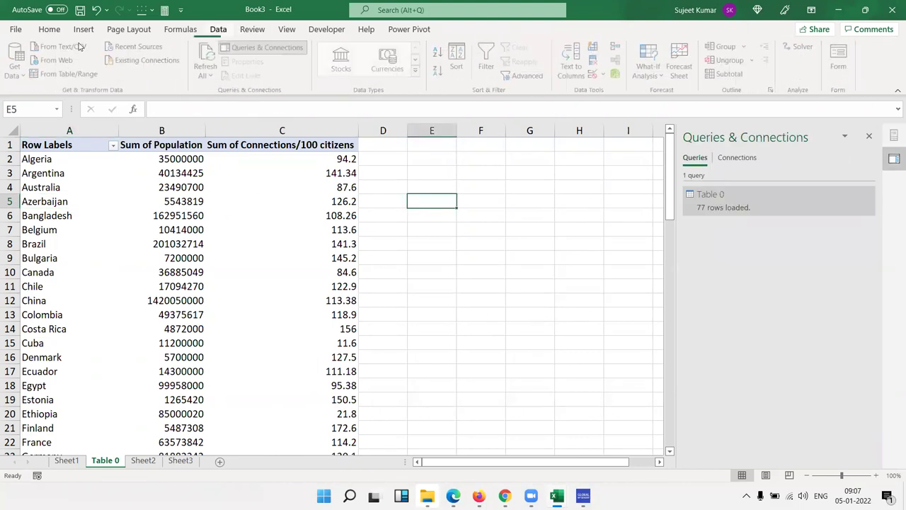
click(13, 75)
mouse_move(51, 96)
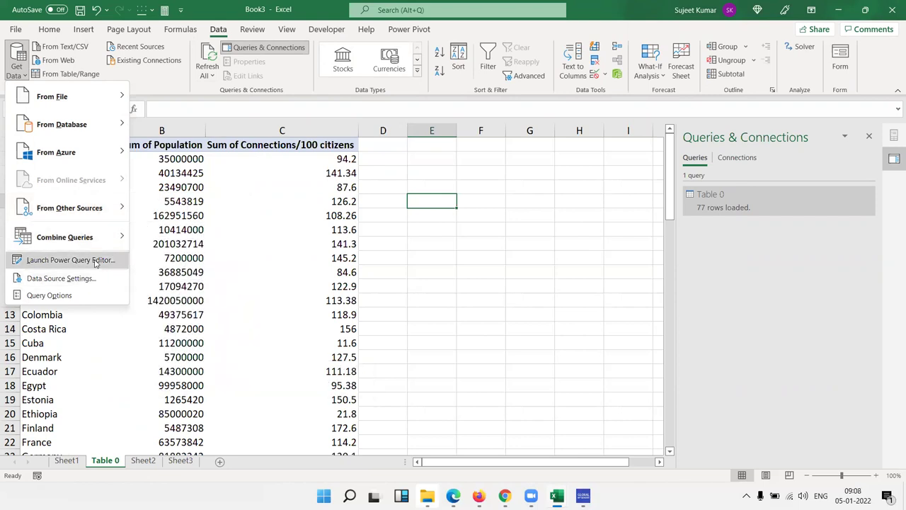
click(438, 268)
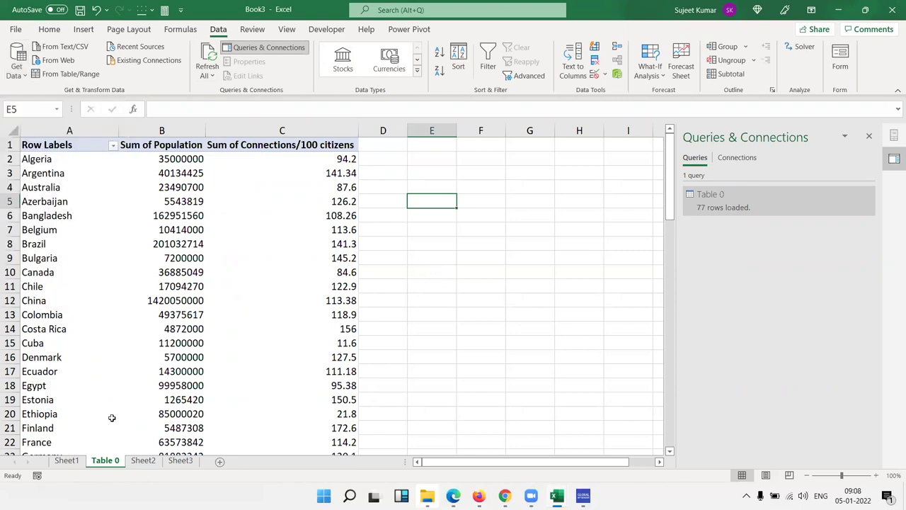